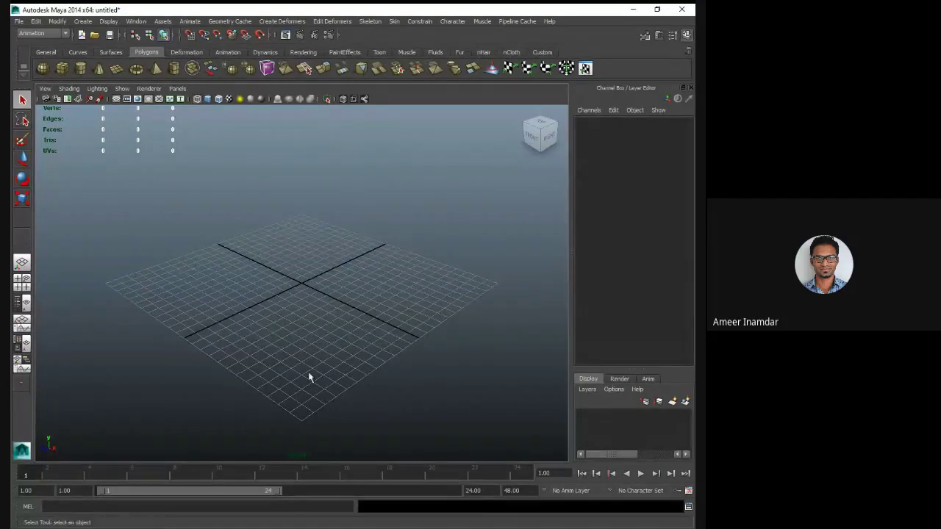
# Create a large polygon cube on the grid, centred about X 2.1, Z 3.2, and switch the viewport to shaded display
pyautogui.moveTo(276, 344); pyautogui.dragTo(426, 193)
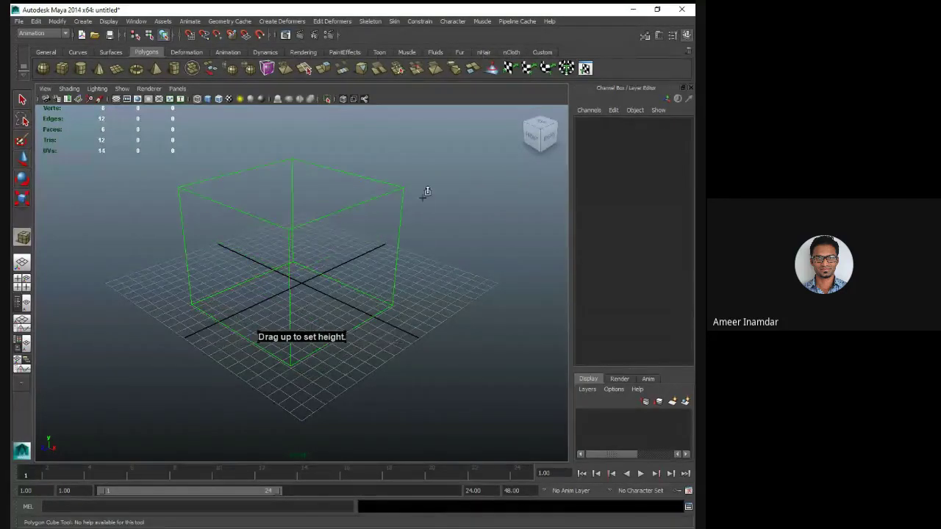
pyautogui.press('5')
pyautogui.press('q')
pyautogui.click(402, 302)
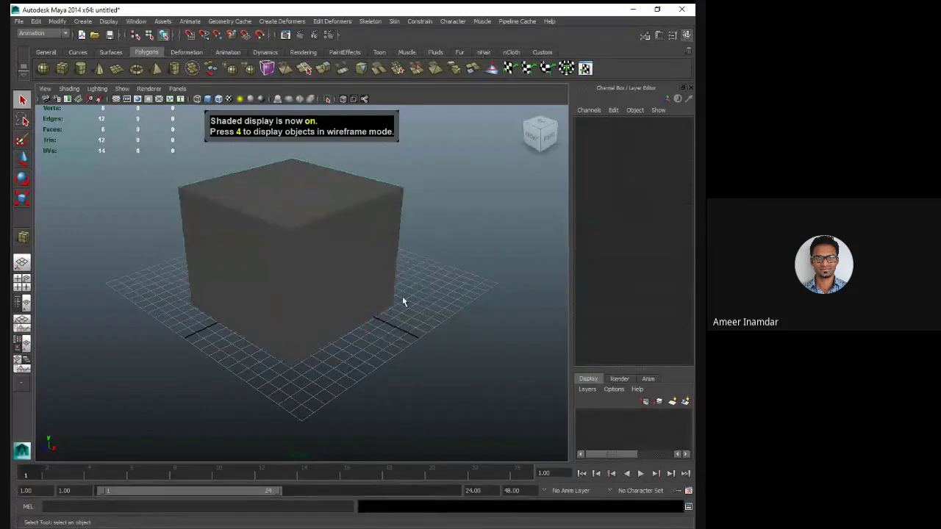
pyautogui.scroll(-3, 327, 317)
pyautogui.scroll(3, 334, 319)
pyautogui.keyDown('alt'); pyautogui.moveTo(333, 319); pyautogui.dragTo(324, 325); pyautogui.keyUp('alt')
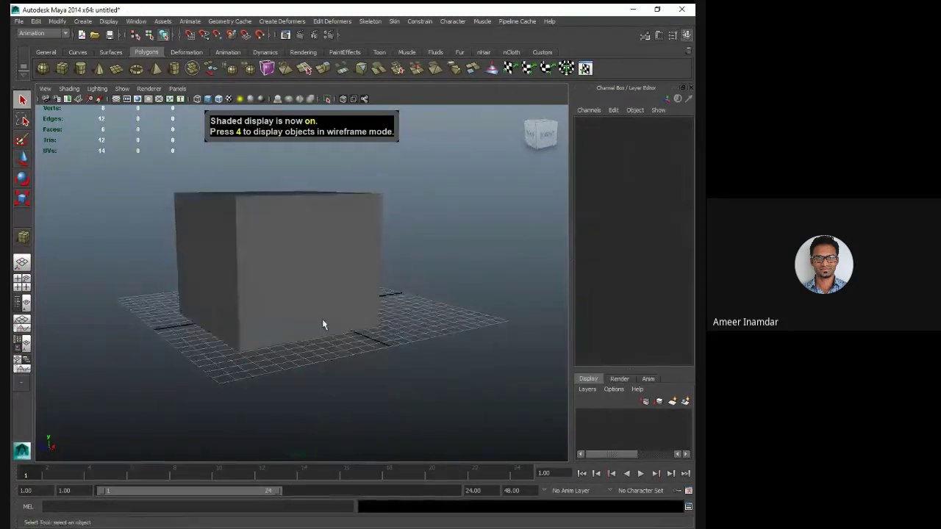
# Select the cube, open the Outliner and place its window clear of the model
pyautogui.click(334, 276)
pyautogui.click(136, 21)
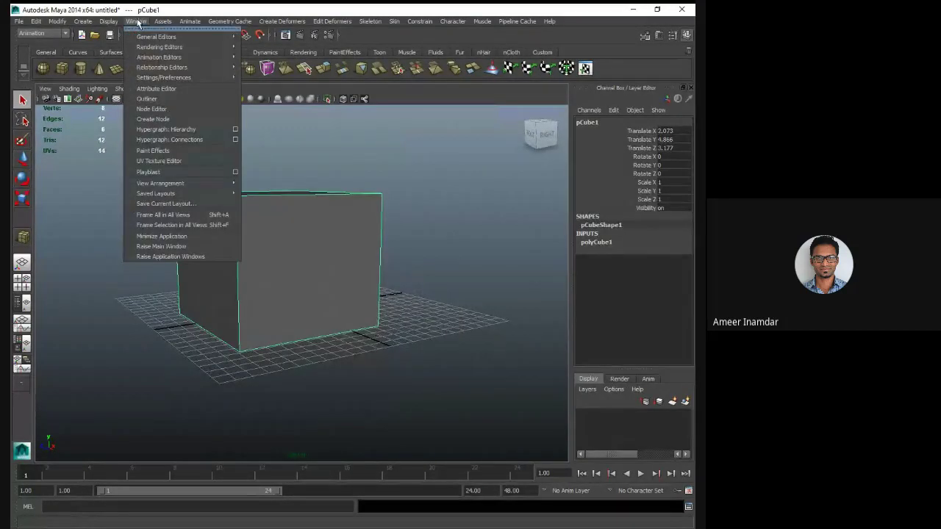
pyautogui.click(174, 99)
pyautogui.moveTo(144, 136); pyautogui.dragTo(92, 135)
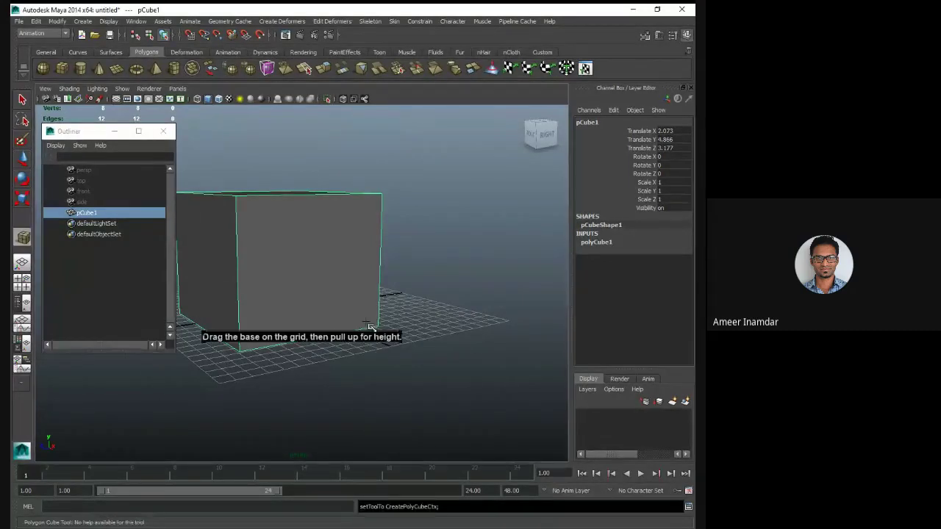
# Create a tall polygon cylinder beside the cube, at about X 20.2, Z 2.8
pyautogui.keyDown('alt'); pyautogui.moveTo(448, 301); pyautogui.dragTo(399, 346); pyautogui.keyUp('alt')
pyautogui.click(81, 69)
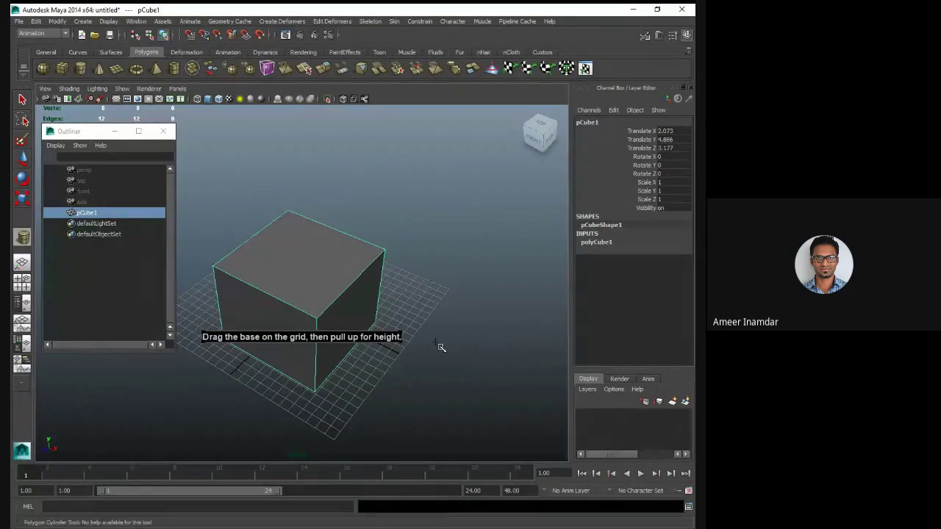
pyautogui.moveTo(469, 416); pyautogui.dragTo(500, 323)
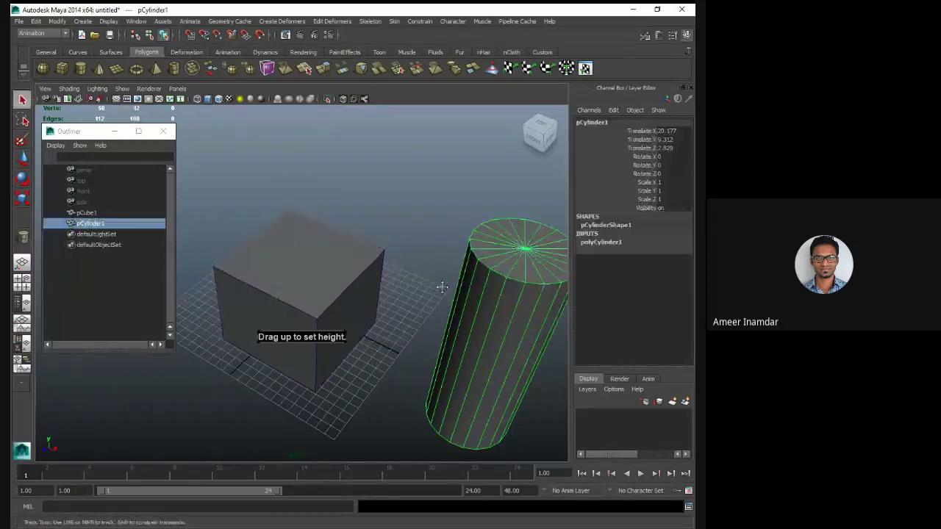
pyautogui.scroll(-3, 403, 288)
# Create a tall polygon cone behind the cylinder, at about X 14.7, Z -23.3
pyautogui.click(99, 69)
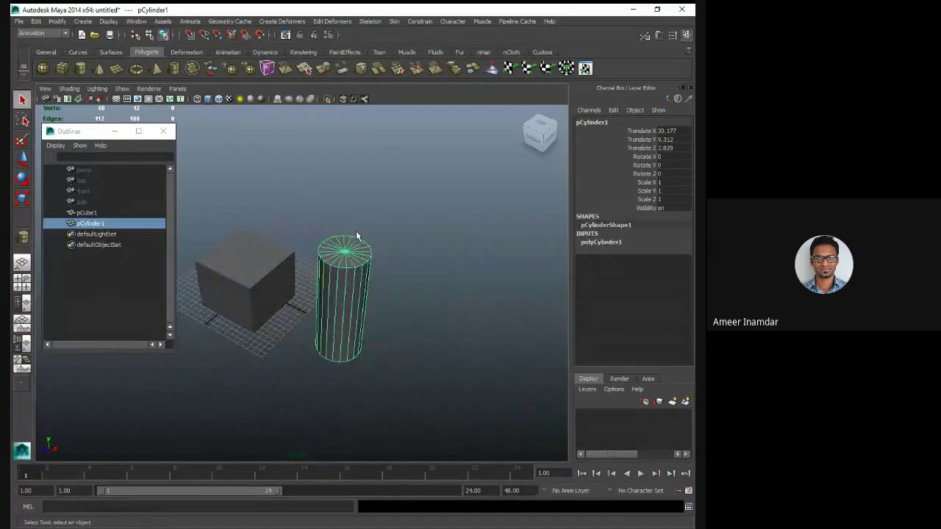
pyautogui.moveTo(388, 254); pyautogui.dragTo(405, 254)
pyautogui.moveTo(422, 210); pyautogui.dragTo(401, 158)
pyautogui.scroll(-2, 306, 219)
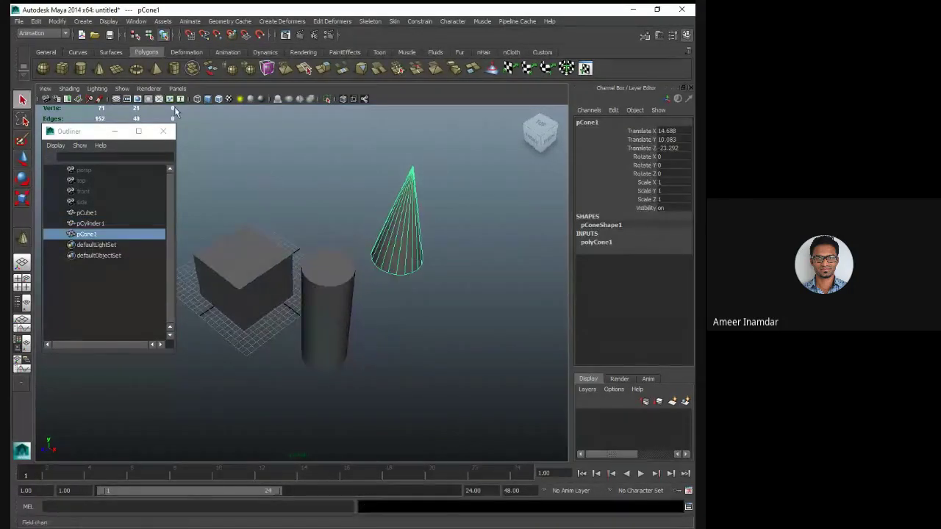
# Create a polygon torus between the cone and the cylinder, at about X 26.1, Z -14.3, and deselect it
pyautogui.click(136, 68)
pyautogui.moveTo(417, 315); pyautogui.dragTo(463, 293)
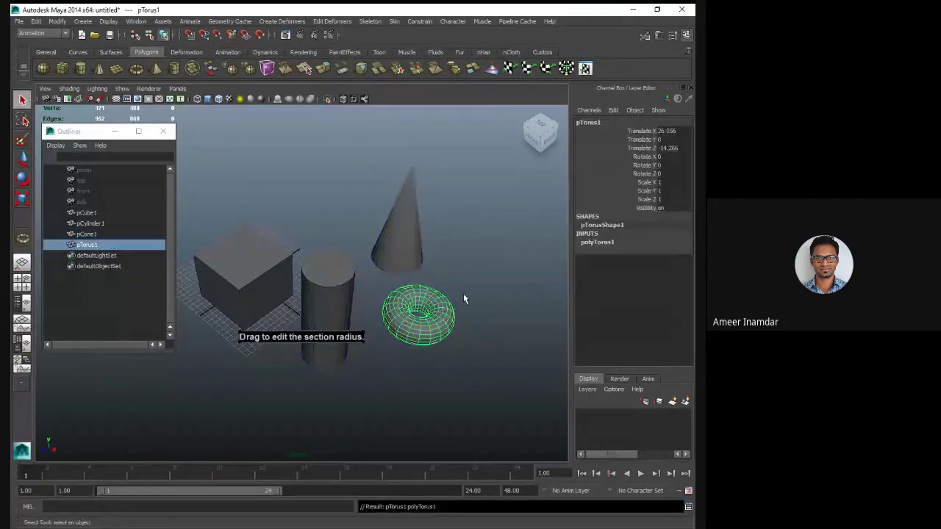
pyautogui.click(463, 293)
pyautogui.keyDown('alt'); pyautogui.moveTo(302, 369); pyautogui.dragTo(252, 374); pyautogui.keyUp('alt')
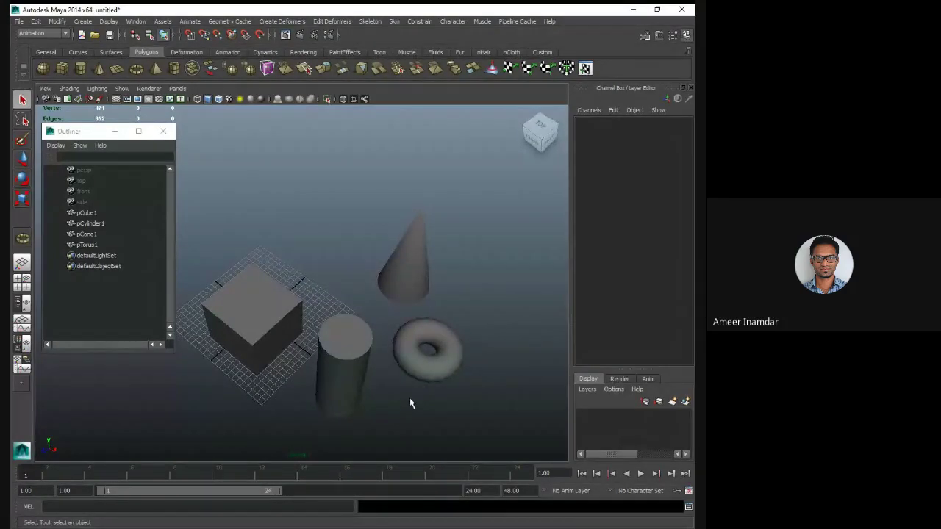
pyautogui.press('g')
pyautogui.click(381, 395)
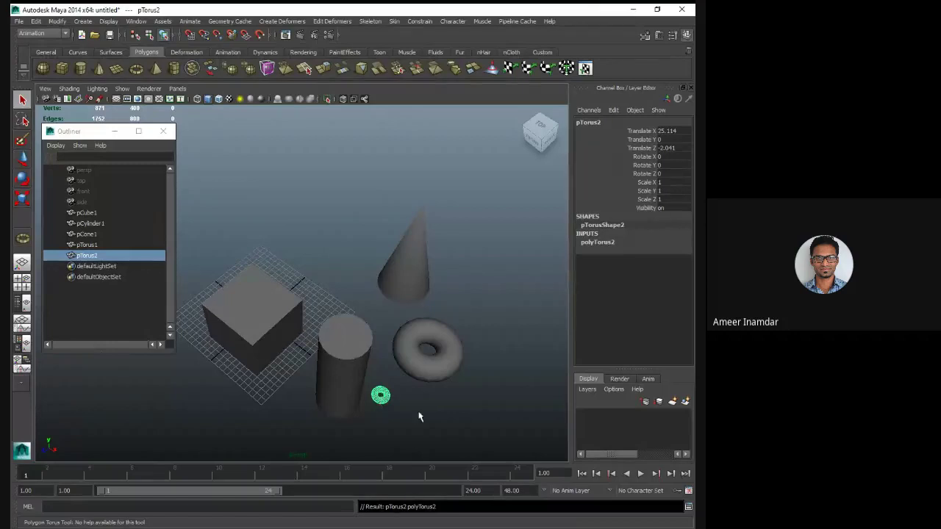
pyautogui.press('Delete')
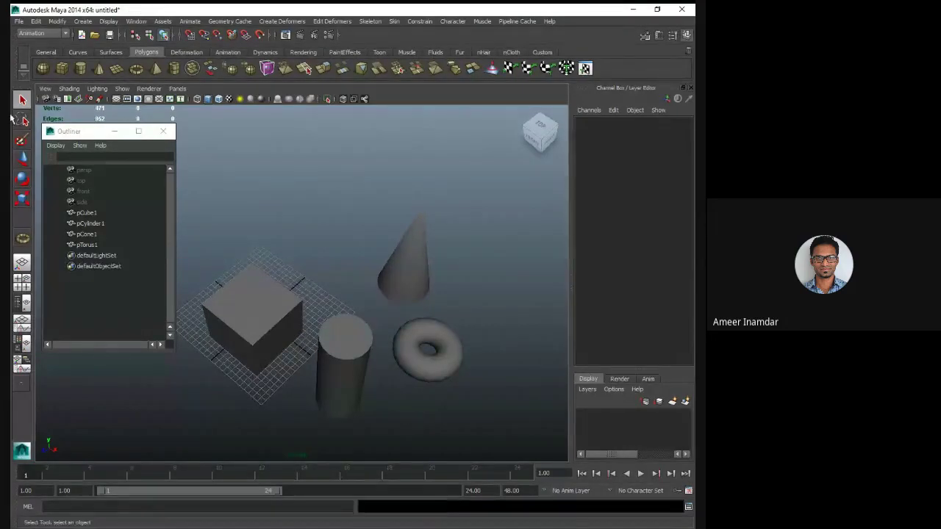
# Draw an S-shaped EP curve with four edit points on the ground in front of the cylinder
pyautogui.keyDown('alt'); pyautogui.moveTo(376, 227); pyautogui.dragTo(316, 250); pyautogui.keyUp('alt')
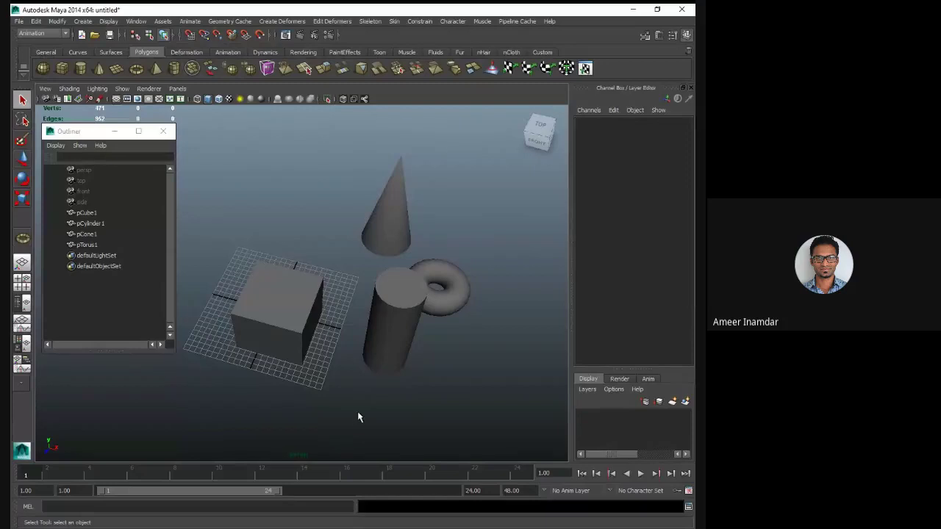
pyautogui.click(78, 52)
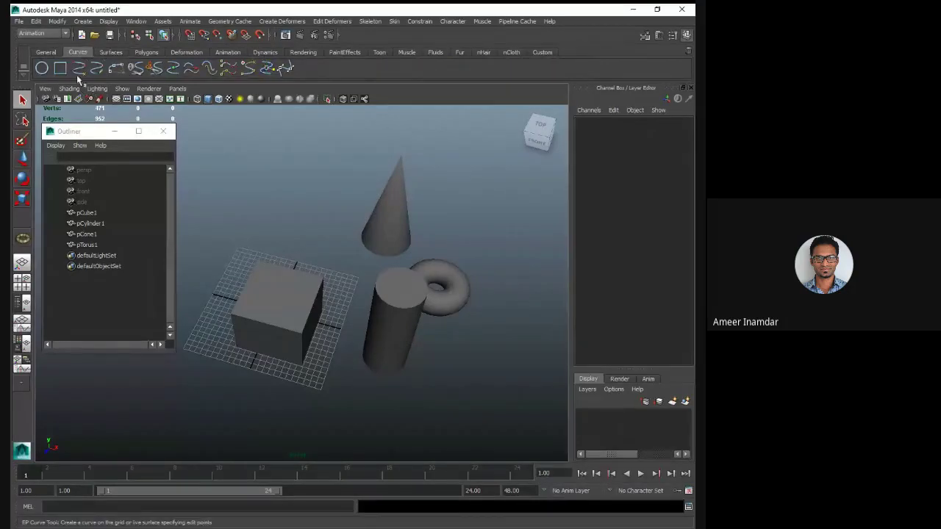
pyautogui.click(78, 68)
pyautogui.click(327, 417)
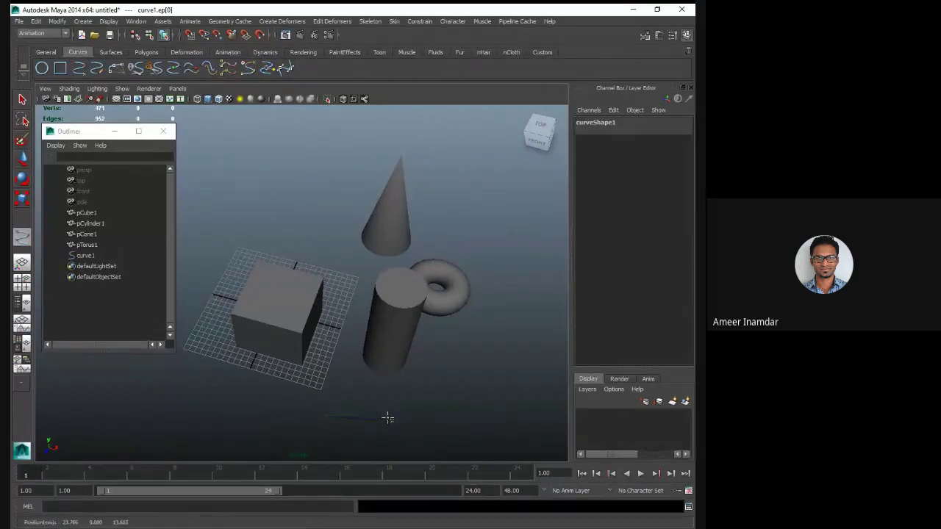
pyautogui.click(419, 432)
pyautogui.click(459, 364)
pyautogui.click(556, 368)
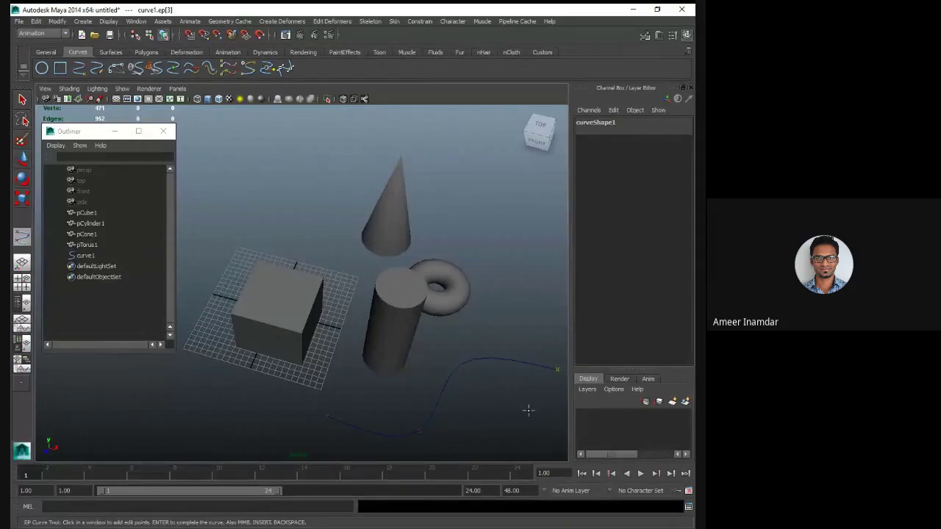
pyautogui.press('Return')
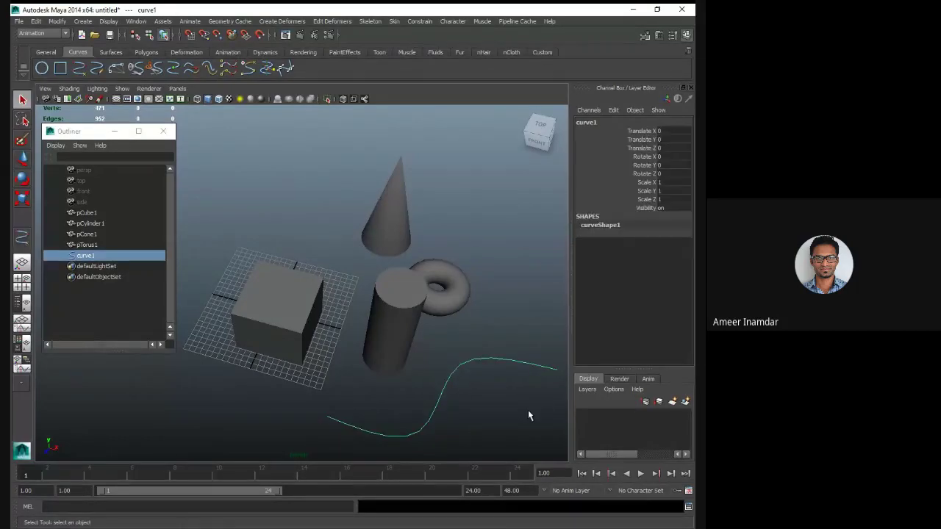
# Select the curve and rename it wire in the Outliner
pyautogui.click(89, 267)
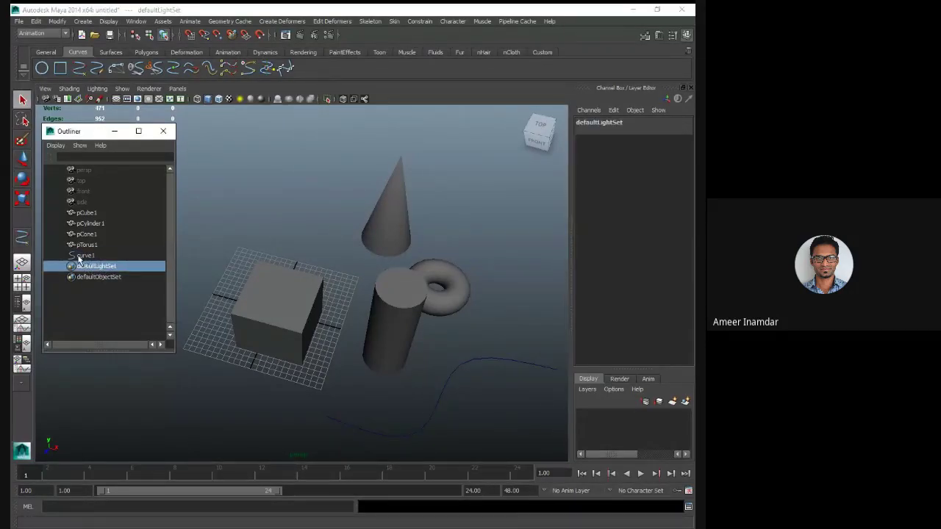
pyautogui.moveTo(417, 394); pyautogui.dragTo(456, 433)
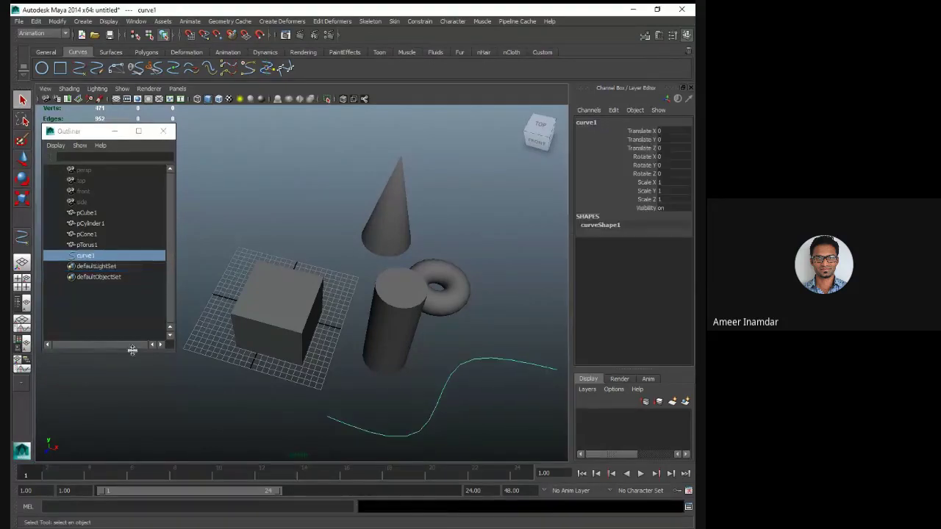
pyautogui.doubleClick(88, 256)
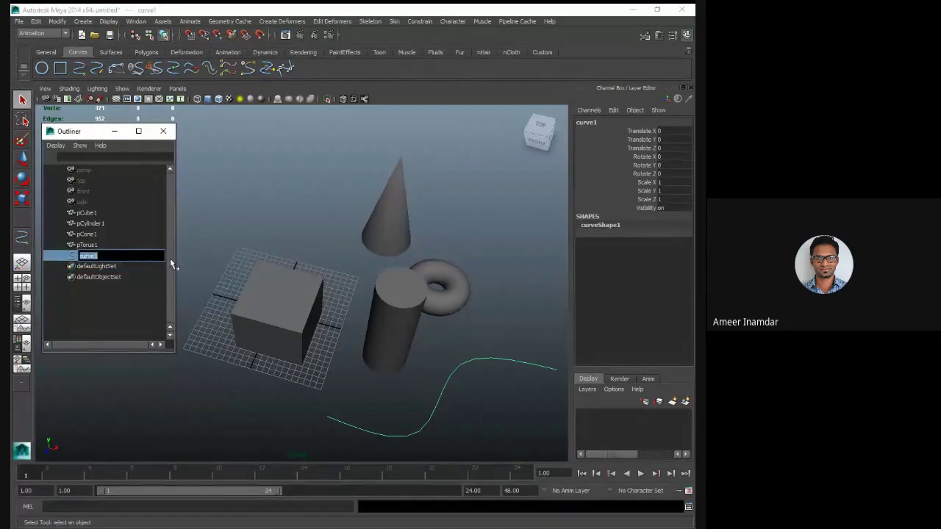
pyautogui.write('wire')
pyautogui.press('Return')
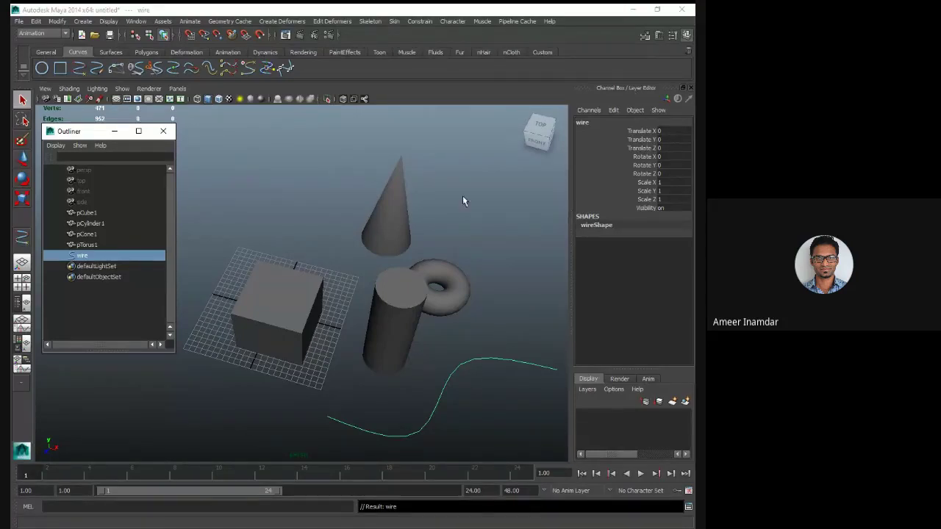
# Parent the torus under the cone, and the cone under the cylinder, in the Outliner hierarchy
pyautogui.doubleClick(74, 132)
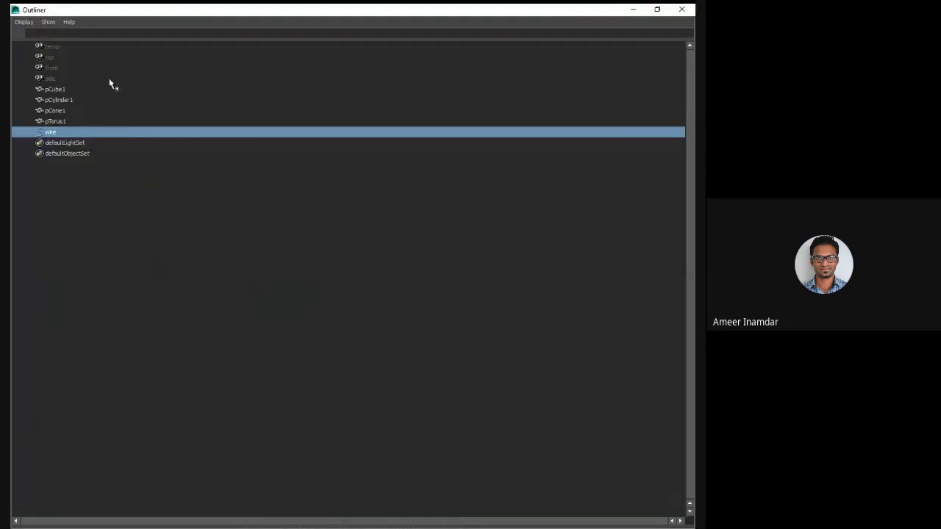
pyautogui.moveTo(184, 11); pyautogui.dragTo(106, 122)
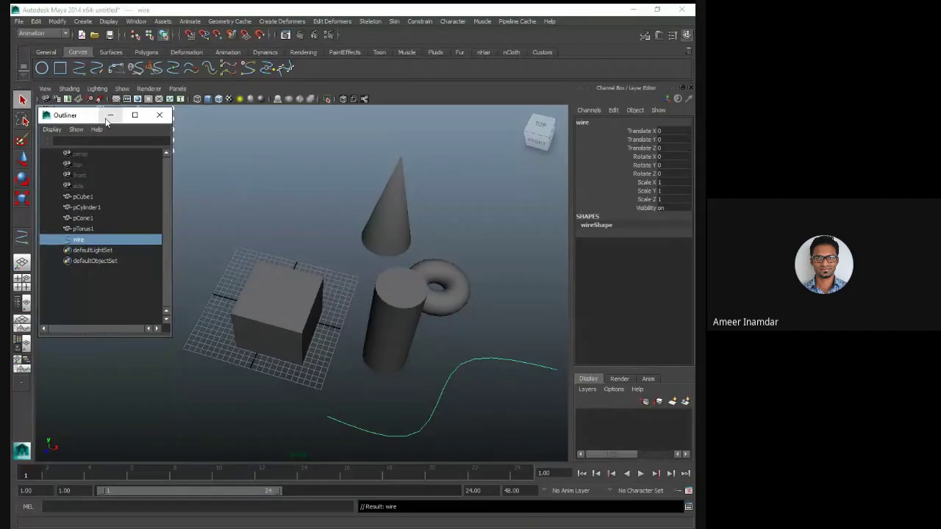
pyautogui.click(83, 230)
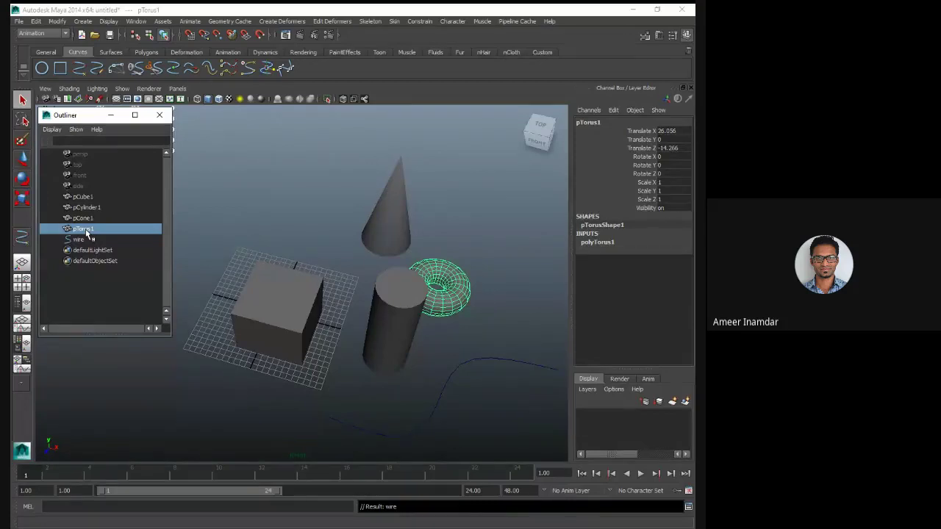
pyautogui.moveTo(87, 232); pyautogui.dragTo(92, 218, button='middle')
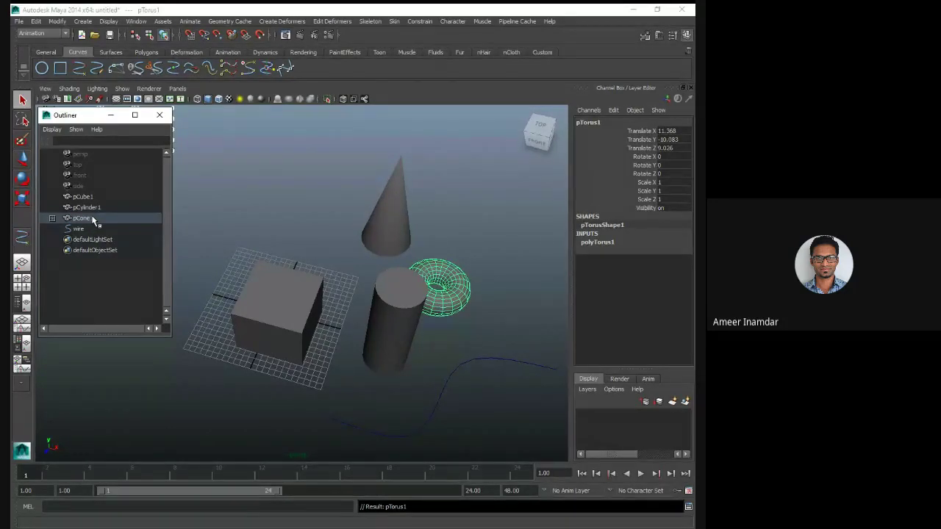
pyautogui.moveTo(94, 219); pyautogui.dragTo(95, 209, button='middle')
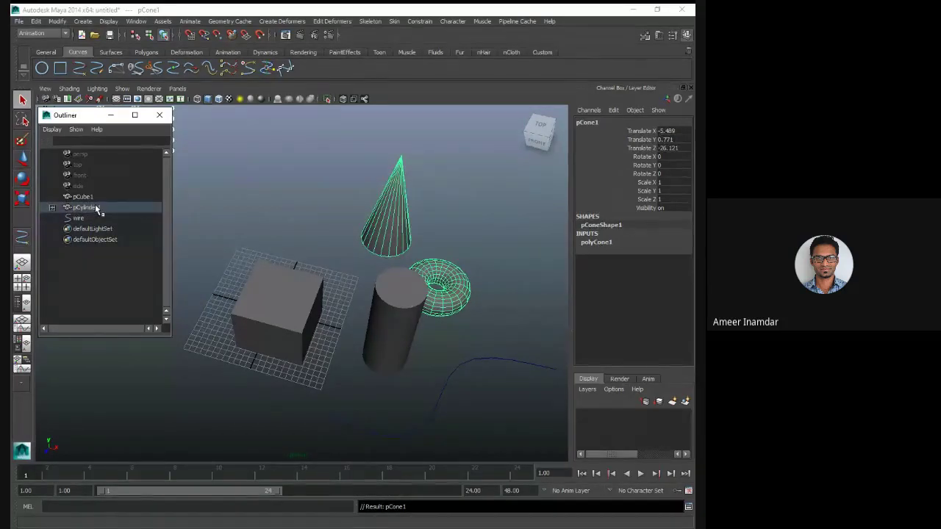
# Reorder the cylinder above the cube, parent the cube under it, and expand the cylinder and cone hierarchies
pyautogui.moveTo(94, 209); pyautogui.dragTo(96, 199, button='middle')
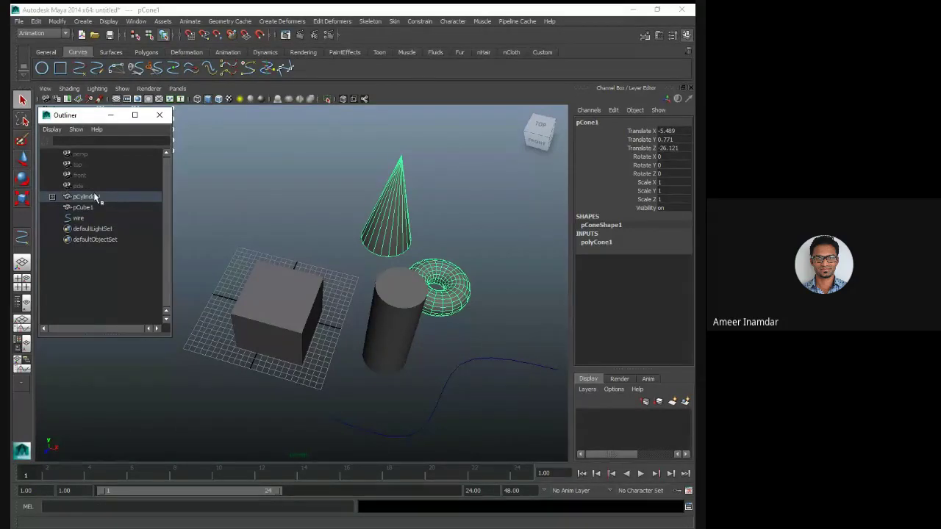
pyautogui.moveTo(94, 210); pyautogui.dragTo(95, 199, button='middle')
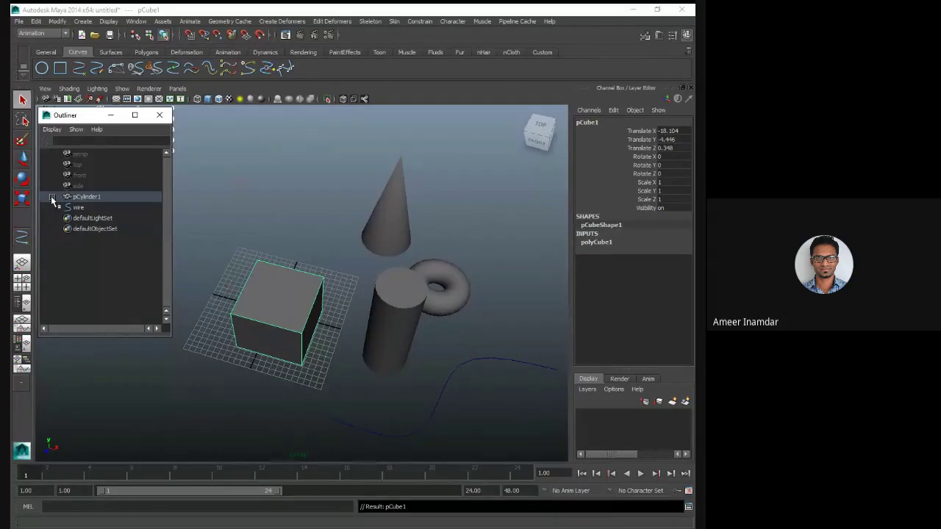
pyautogui.click(52, 197)
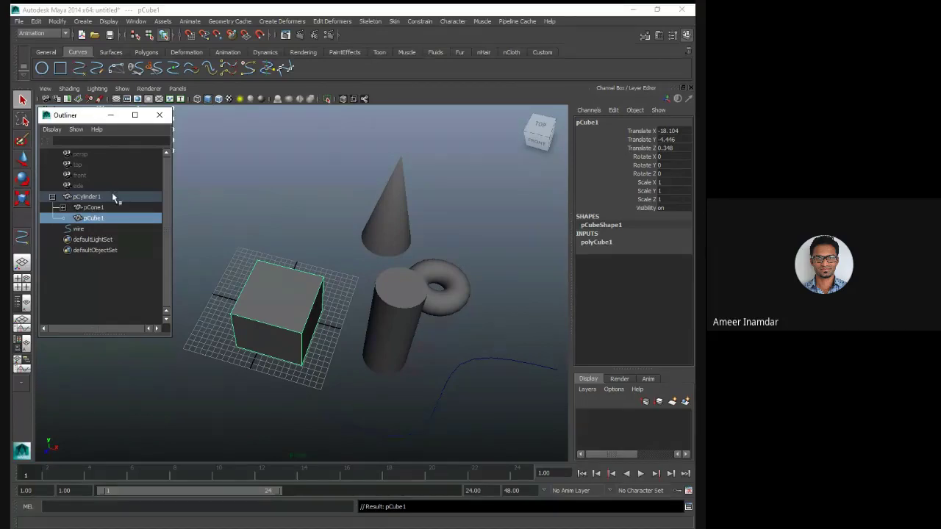
pyautogui.click(63, 208)
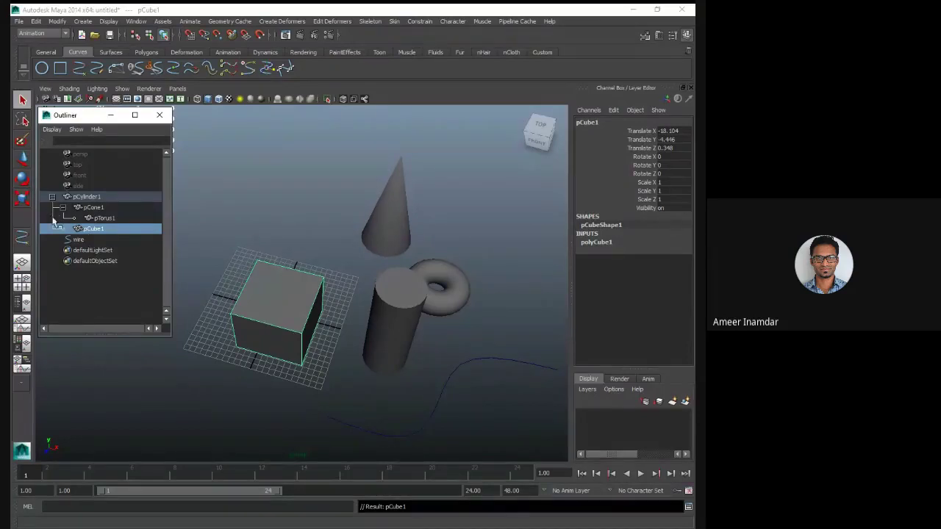
# Reparent the torus from the cone directly to the cylinder and clear the selection
pyautogui.click(100, 220)
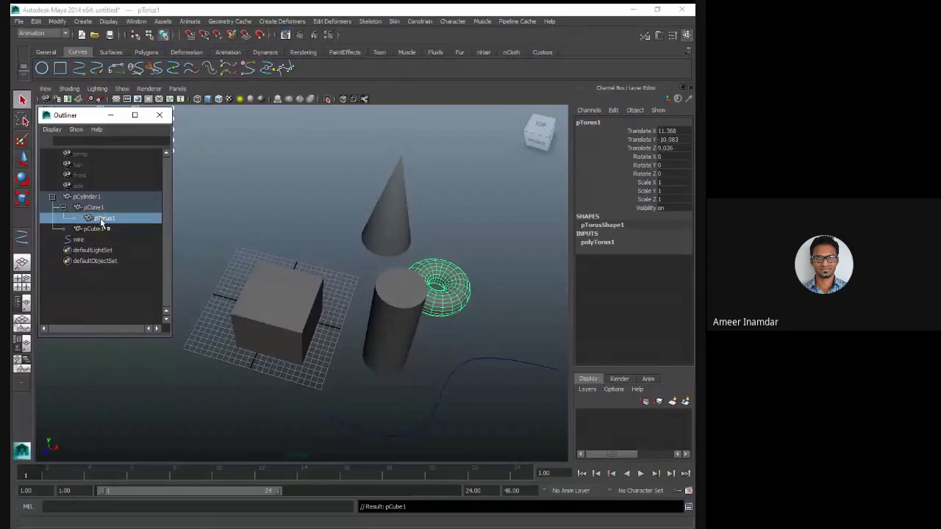
pyautogui.moveTo(100, 222)
pyautogui.mouseDown(button='middle')
pyautogui.moveTo(116, 243)
pyautogui.moveTo(112, 232)
pyautogui.mouseUp(button='middle')
pyautogui.click(100, 273)
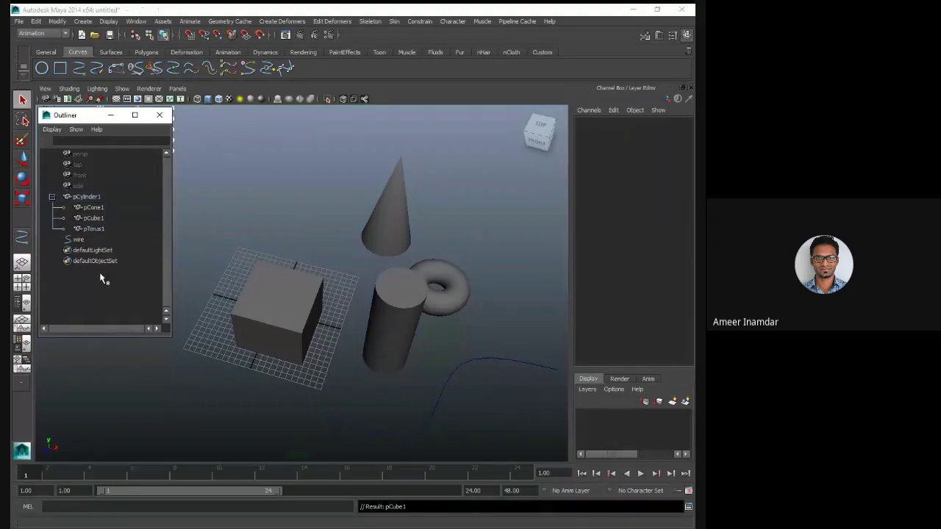
# Select the parent cylinder, move its whole hierarchy to Translate X 21.645 and scale it uniformly to 1.026
pyautogui.click(82, 198)
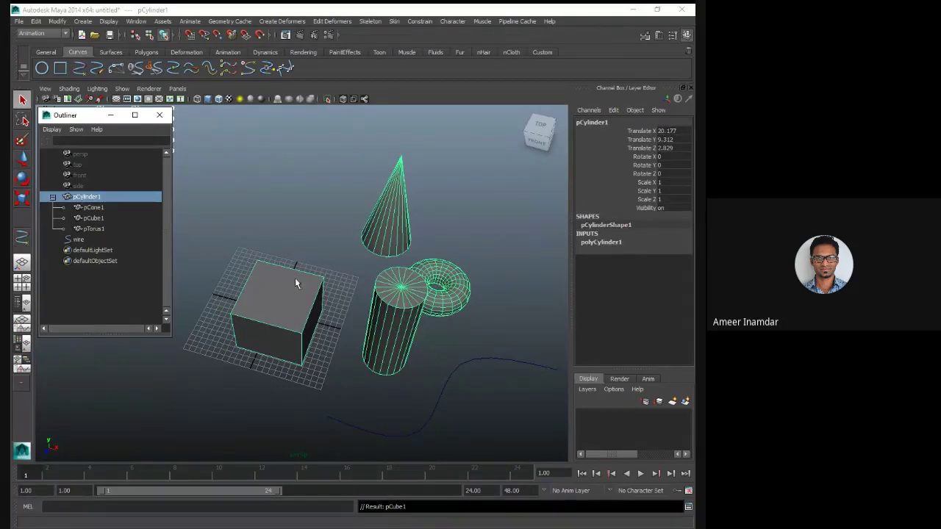
pyautogui.press('w')
pyautogui.moveTo(429, 327); pyautogui.dragTo(444, 314)
pyautogui.press('e')
pyautogui.press('r')
# Try rotating the cylinder hierarchy about -39 degrees around Z, undo the rotation and clear the selection
pyautogui.press('e')
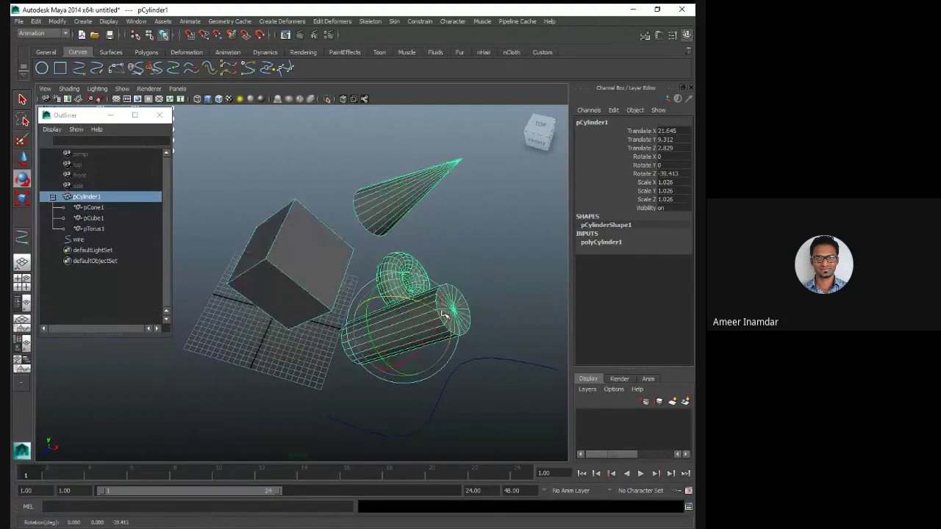
pyautogui.hotkey('ctrl', 'z')
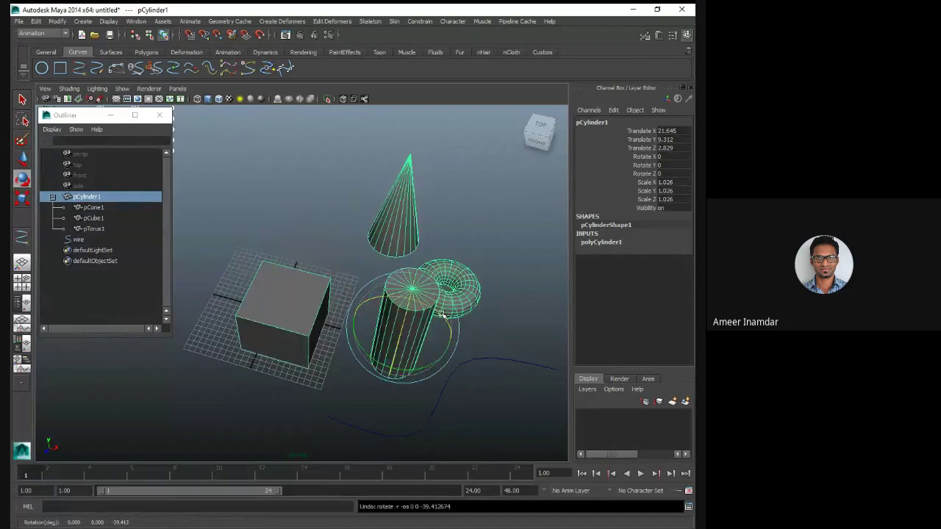
pyautogui.click(247, 392)
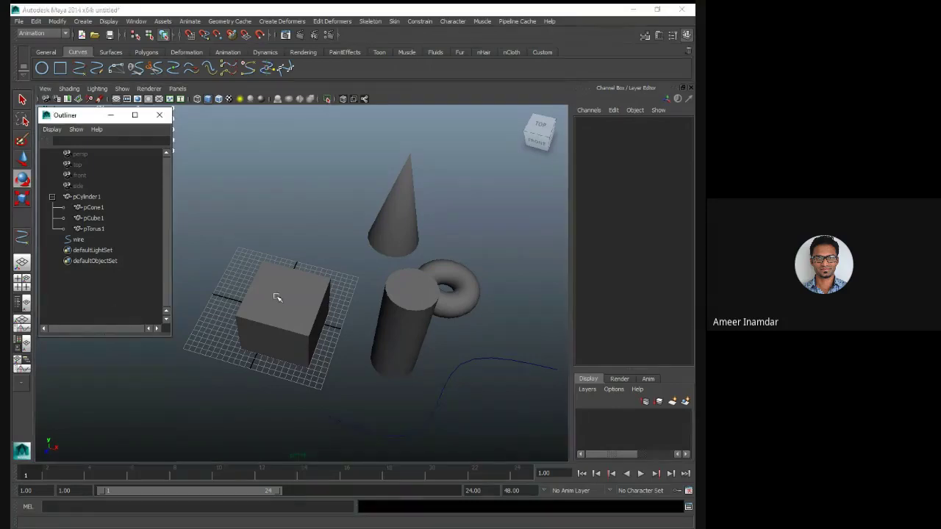
# Create a second polygon cone in the empty area in front of the curve
pyautogui.click(294, 284)
pyautogui.scroll(-5, 294, 285)
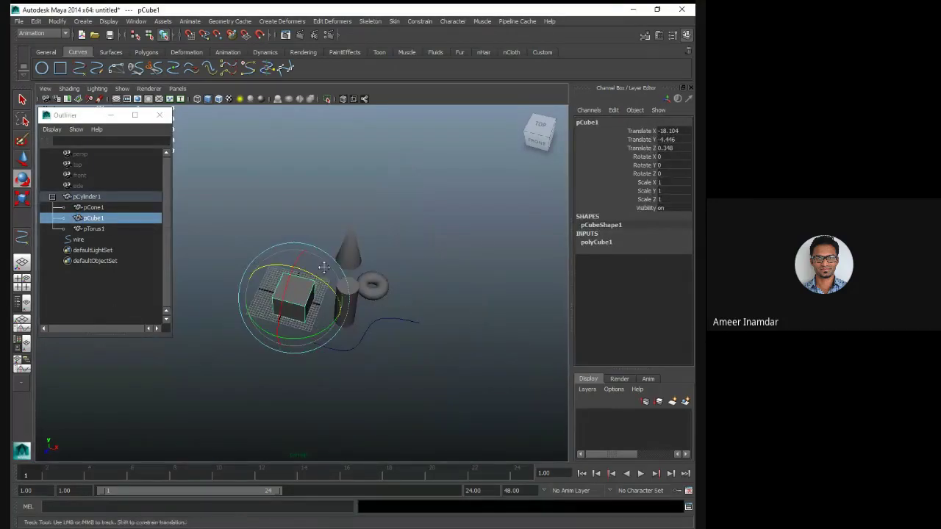
pyautogui.click(111, 51)
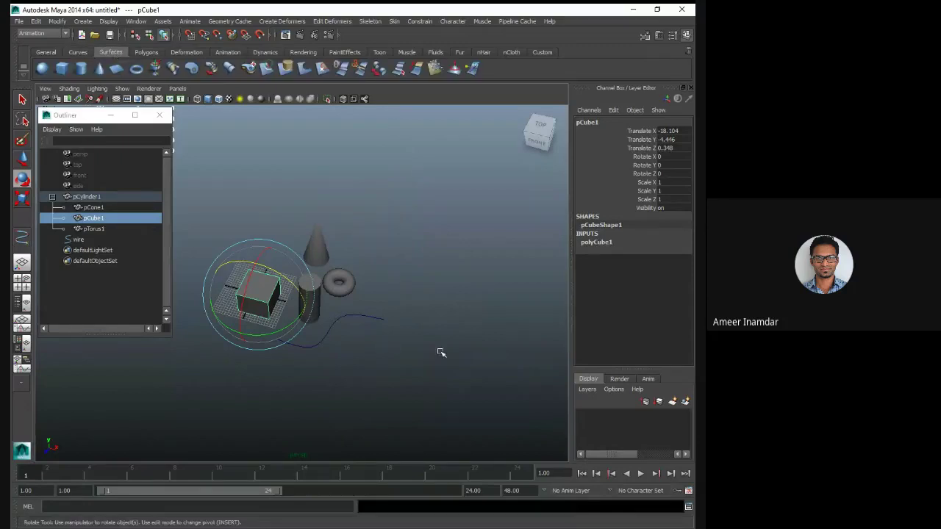
pyautogui.click(441, 334)
pyautogui.click(146, 51)
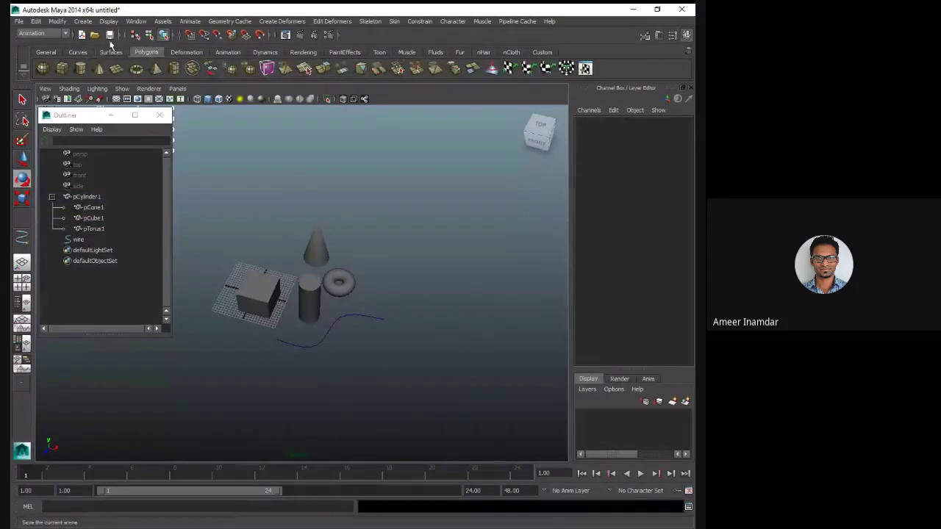
pyautogui.click(156, 68)
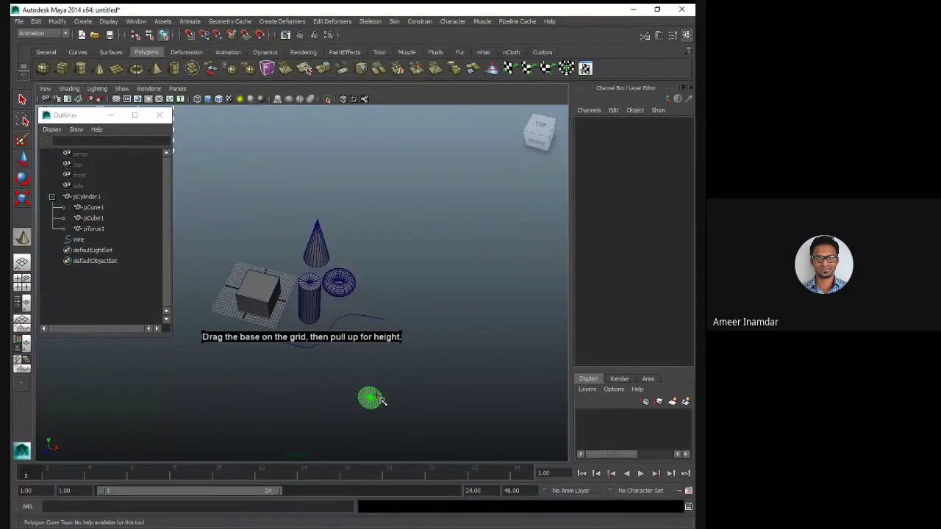
pyautogui.moveTo(370, 398); pyautogui.dragTo(425, 398)
pyautogui.moveTo(425, 398); pyautogui.dragTo(425, 346)
# Create a second polygon cube beside the new cone and clear the selection
pyautogui.click(62, 68)
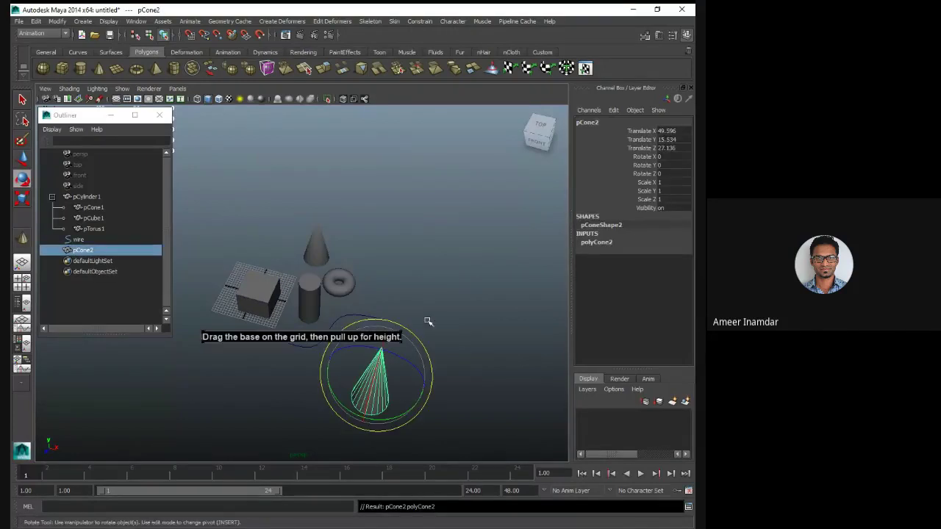
pyautogui.keyDown('alt'); pyautogui.moveTo(426, 321); pyautogui.dragTo(366, 317, button='middle'); pyautogui.keyUp('alt')
pyautogui.moveTo(294, 347); pyautogui.dragTo(431, 412)
pyautogui.press('e')
pyautogui.click(431, 413)
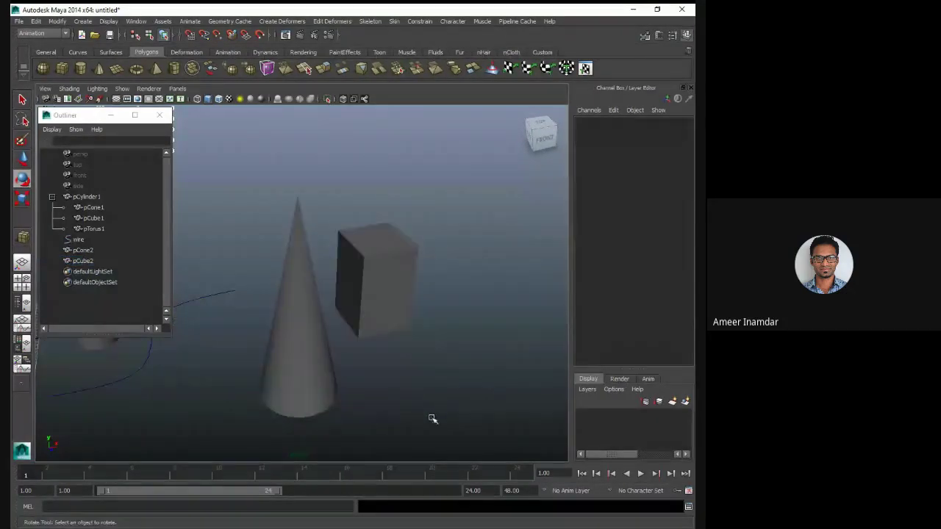
pyautogui.click(389, 273)
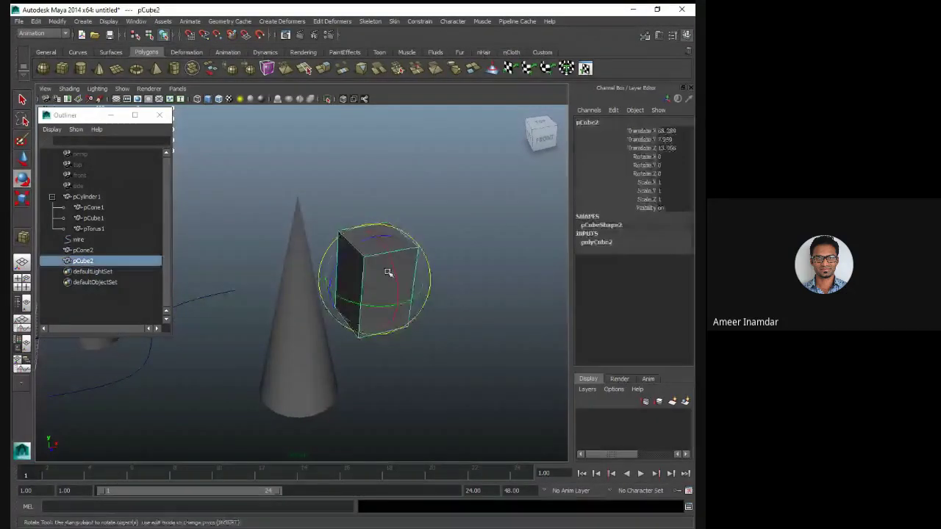
pyautogui.keyDown('shift'); pyautogui.click(312, 359); pyautogui.keyUp('shift')
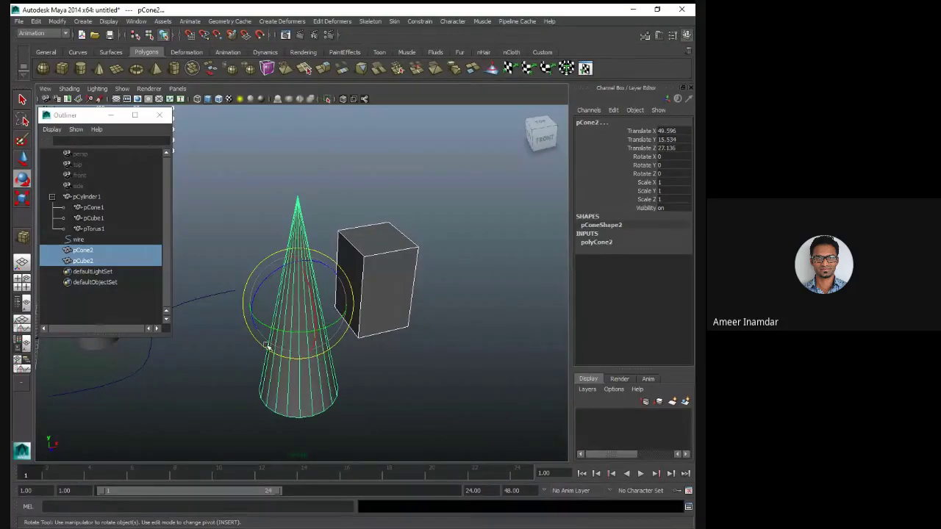
pyautogui.click(331, 420)
# Parent the second cube under the second cone with the Parent command and expand the cone's hierarchy in the Outliner
pyautogui.click(389, 293)
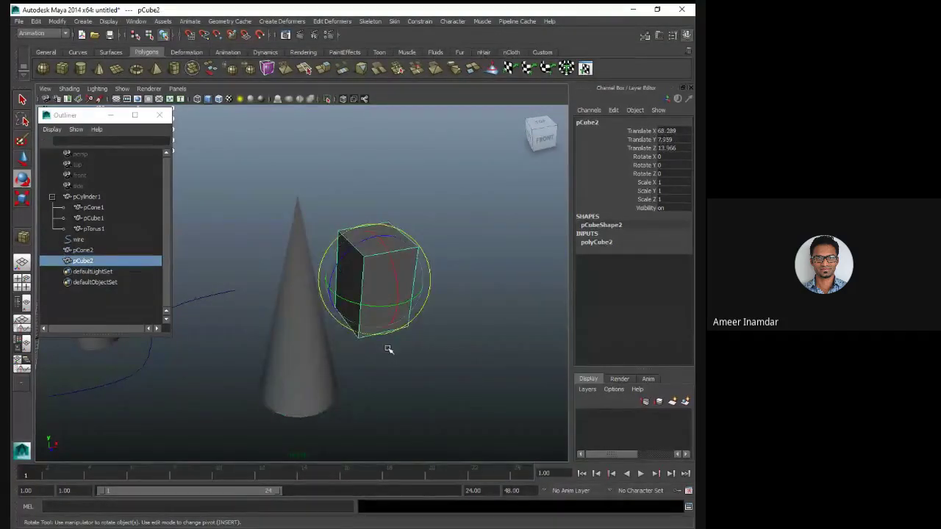
pyautogui.keyDown('shift'); pyautogui.click(305, 385); pyautogui.keyUp('shift')
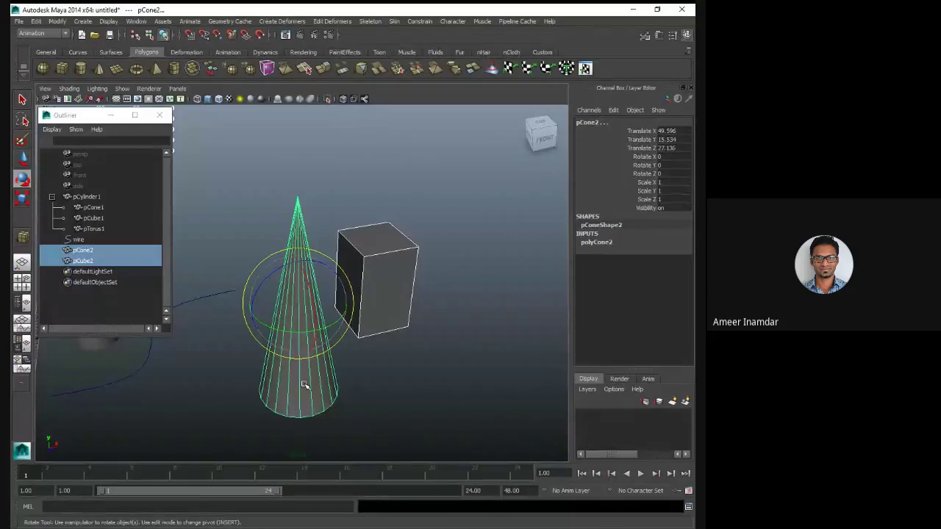
pyautogui.press('p')
pyautogui.click(384, 397)
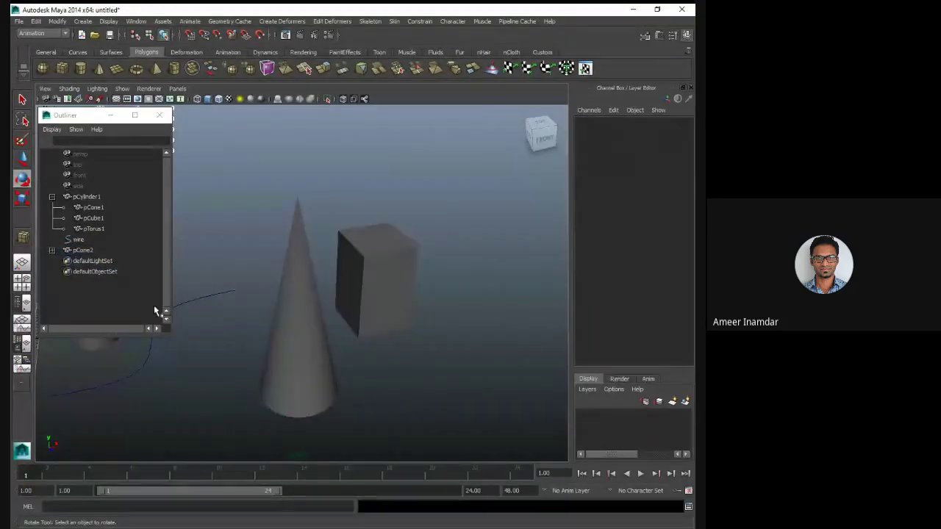
pyautogui.click(52, 251)
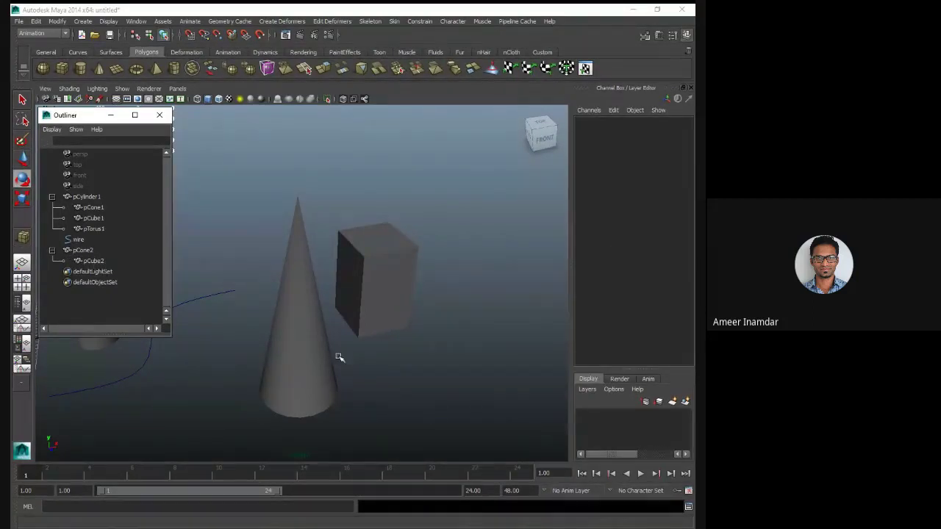
# Move the second cone together with its child cube to test the parenting, and clear the selection
pyautogui.click(316, 371)
pyautogui.press('w')
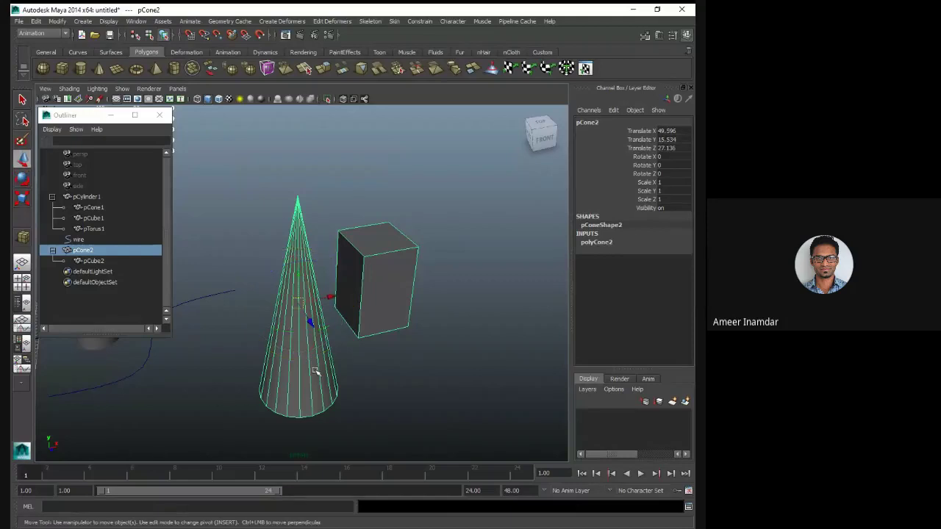
pyautogui.moveTo(317, 327); pyautogui.dragTo(359, 250)
pyautogui.click(416, 411)
pyautogui.scroll(-3, 425, 417)
pyautogui.click(422, 355)
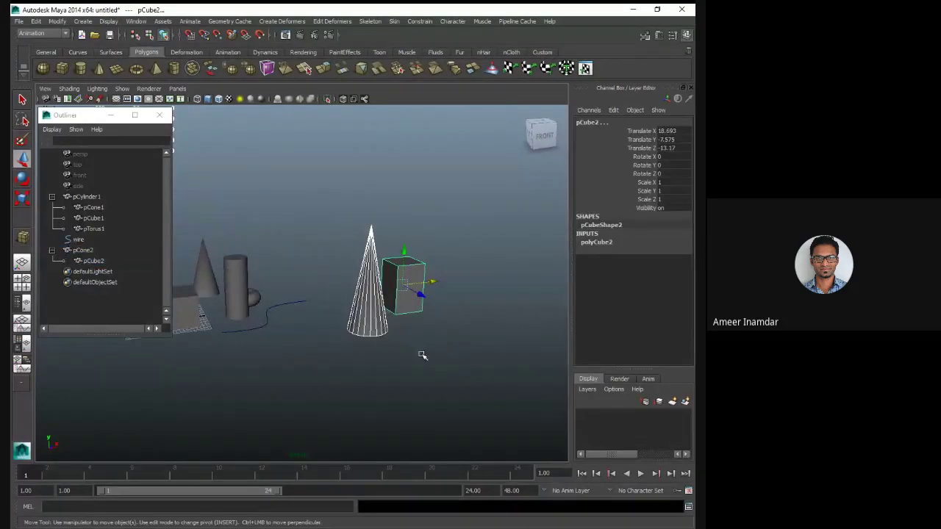
# Open the Hypershade from the rendering editors
pyautogui.click(135, 22)
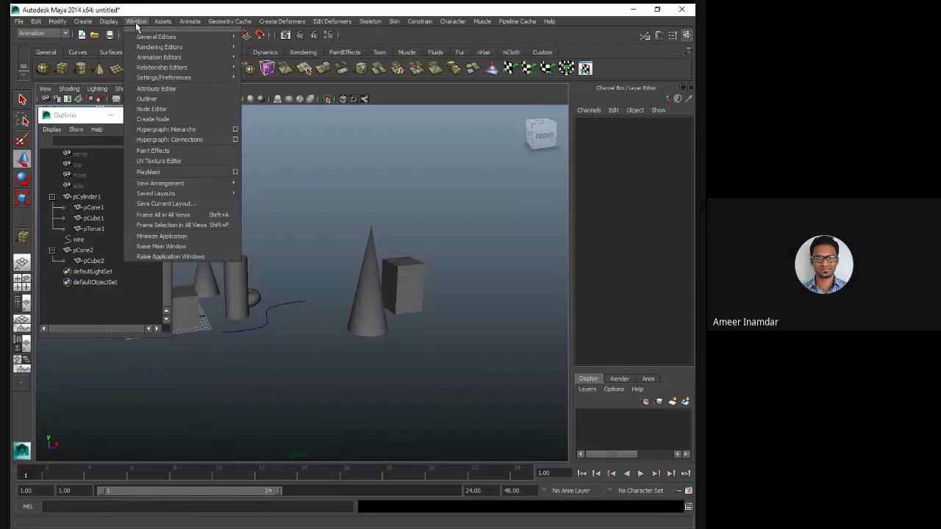
pyautogui.moveTo(163, 21)
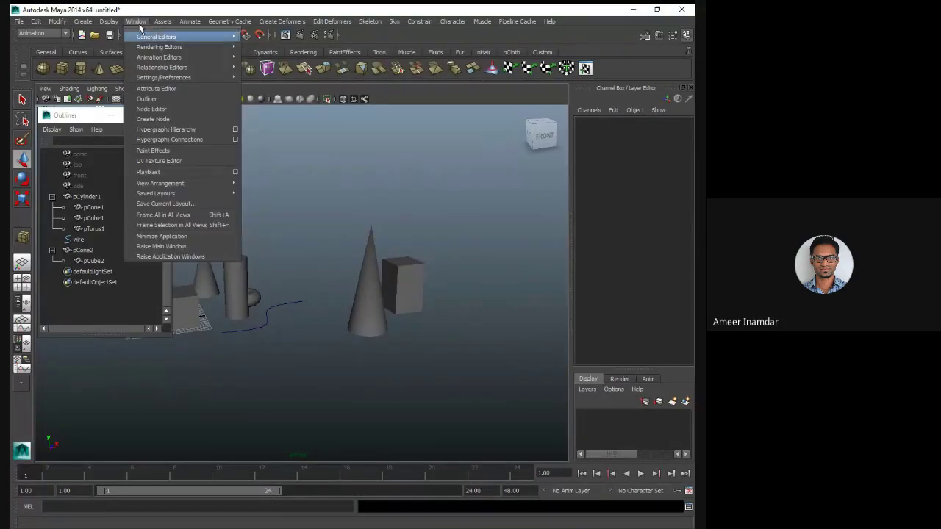
pyautogui.moveTo(172, 80)
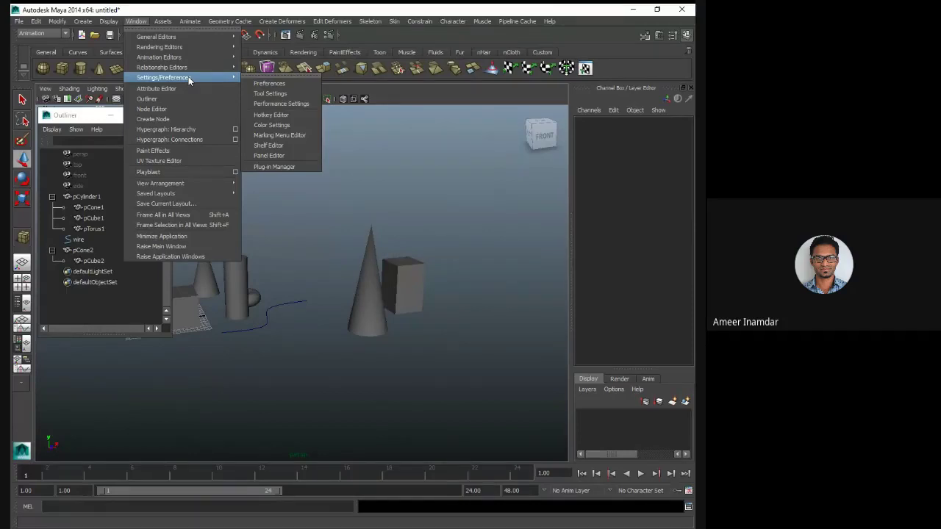
pyautogui.moveTo(189, 65)
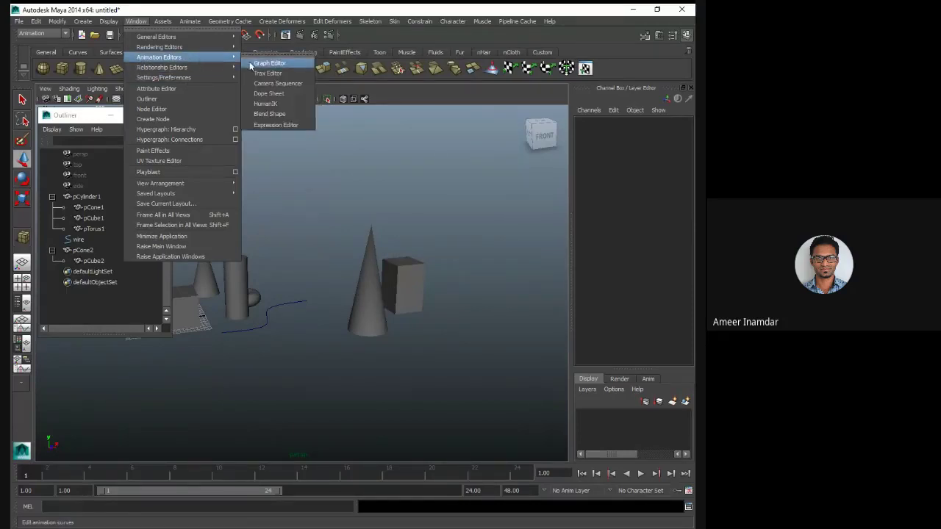
pyautogui.moveTo(205, 45)
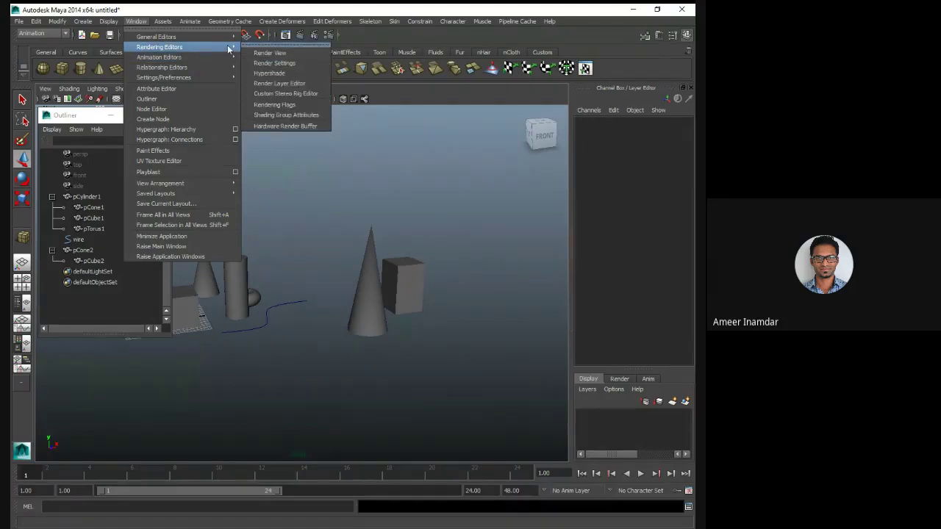
pyautogui.click(280, 76)
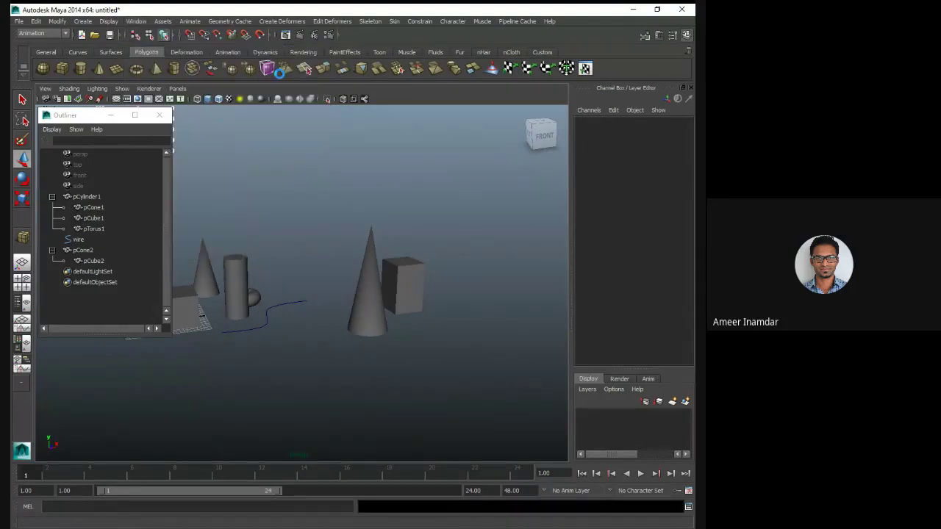
# Reposition and enlarge the Hypershade window, and widen its materials and work areas by narrowing the create list
pyautogui.moveTo(310, 147); pyautogui.dragTo(370, 125)
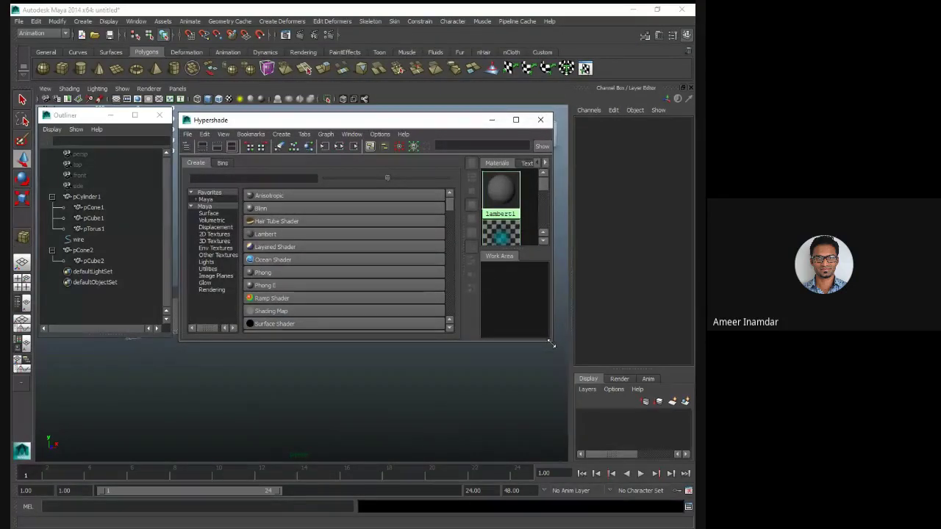
pyautogui.moveTo(550, 343); pyautogui.dragTo(671, 487)
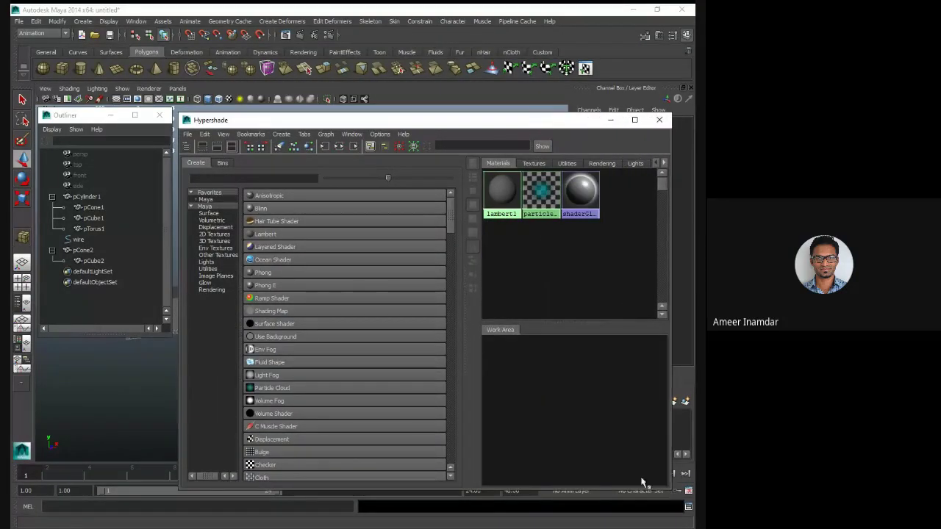
pyautogui.moveTo(464, 329); pyautogui.dragTo(337, 333)
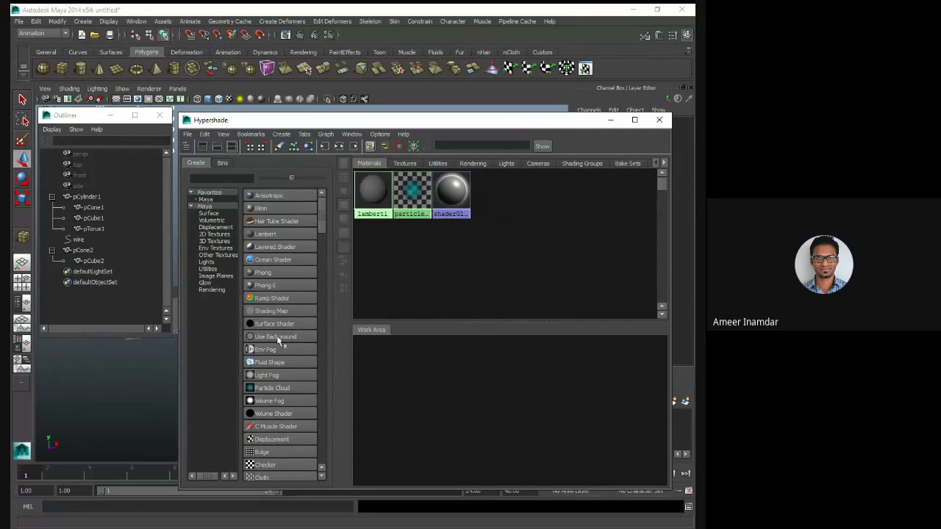
# Create a Phong E material in the Hypershade and show its attributes in the Attribute Editor
pyautogui.click(273, 285)
pyautogui.scroll(2, 444, 390)
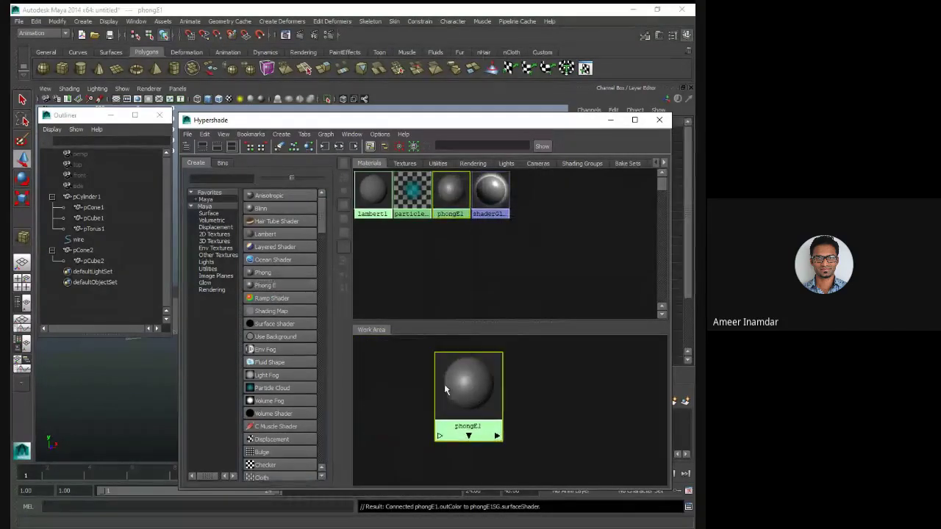
pyautogui.scroll(-2, 492, 388)
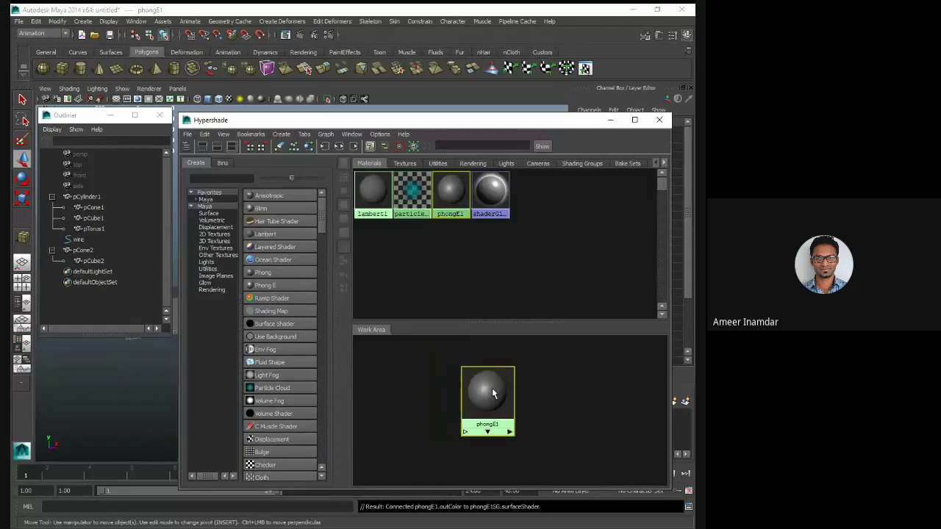
pyautogui.doubleClick(493, 394)
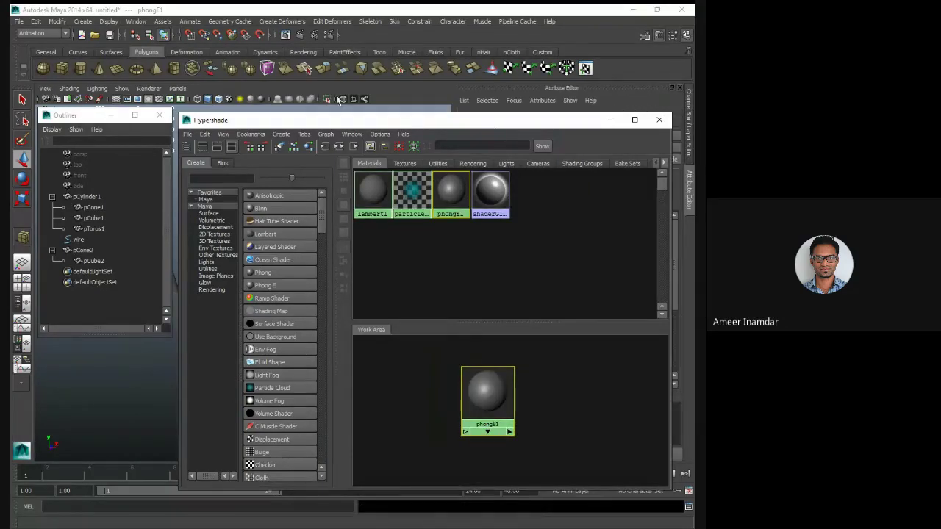
# Move the Hypershade off the Attribute Editor and connect a File texture to the Phong E material's Color
pyautogui.moveTo(456, 121); pyautogui.dragTo(299, 59)
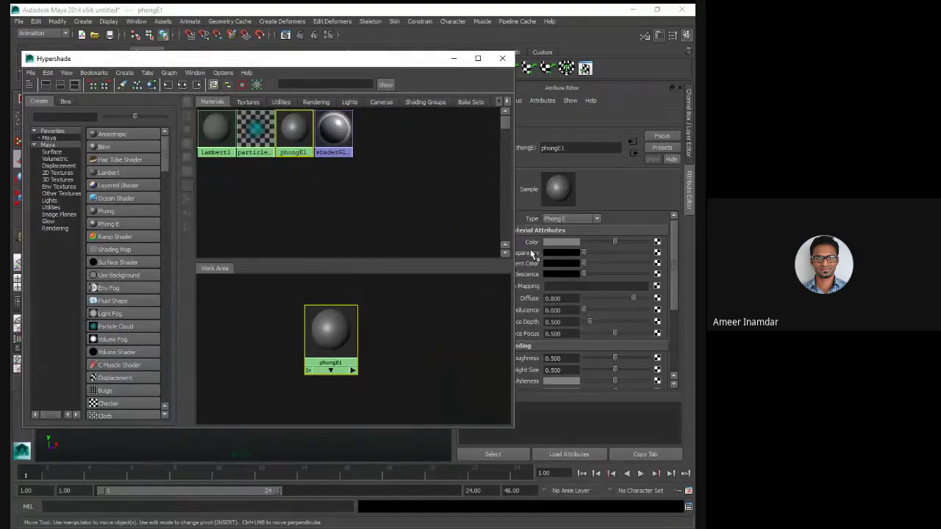
pyautogui.click(658, 242)
pyautogui.click(359, 277)
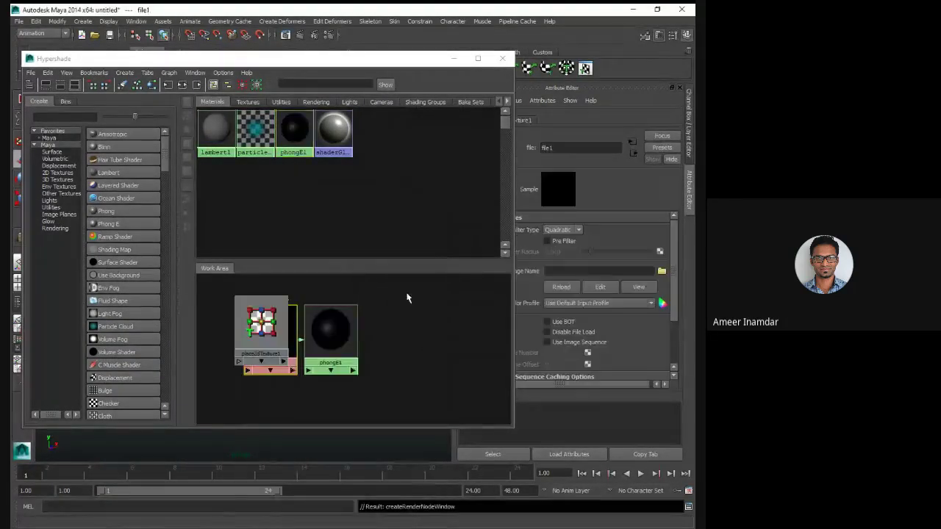
# Arrange the place2dTexture, file and Phong E nodes in a row in the work area and show the placement node's attributes
pyautogui.click(278, 321)
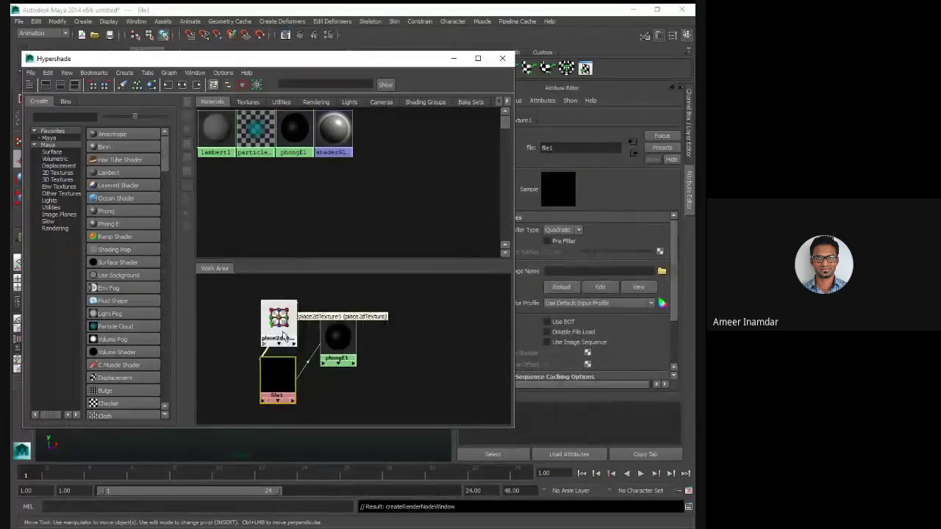
pyautogui.moveTo(276, 317); pyautogui.dragTo(224, 313)
pyautogui.moveTo(283, 391); pyautogui.dragTo(278, 357)
pyautogui.moveTo(377, 337); pyautogui.dragTo(390, 335)
pyautogui.moveTo(272, 361); pyautogui.dragTo(300, 336)
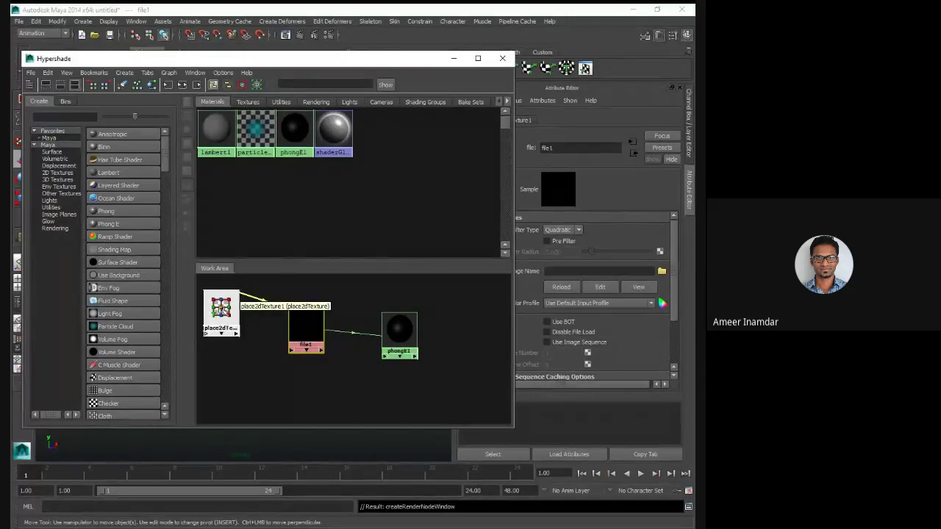
pyautogui.click(229, 327)
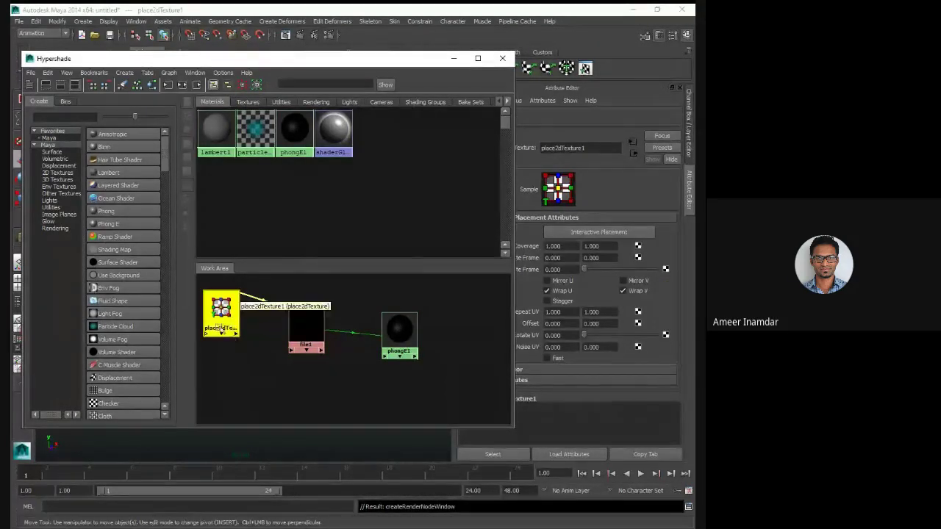
pyautogui.moveTo(230, 330); pyautogui.dragTo(306, 330, button='middle')
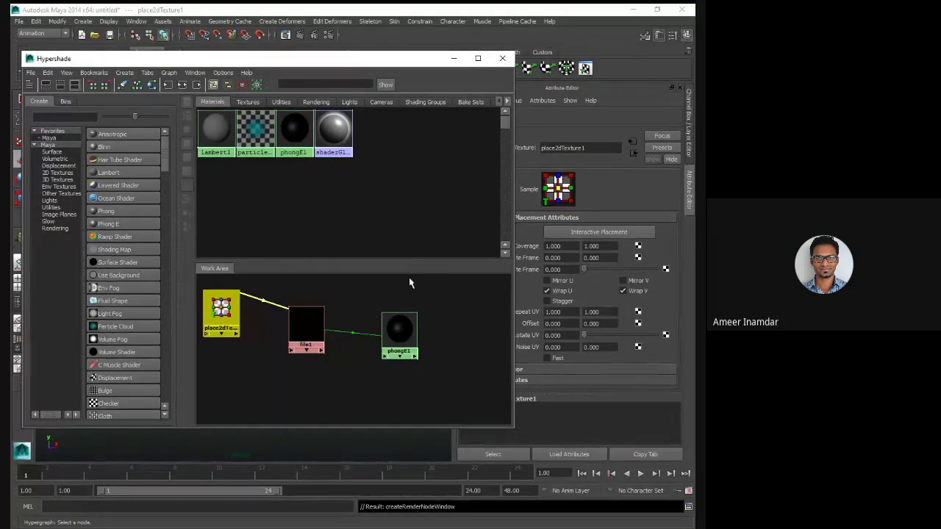
pyautogui.click(401, 332)
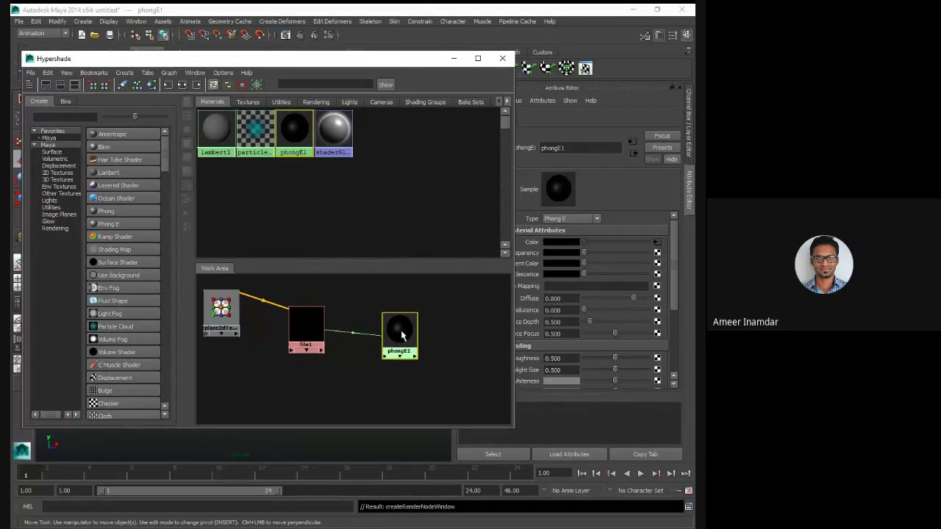
pyautogui.click(308, 331)
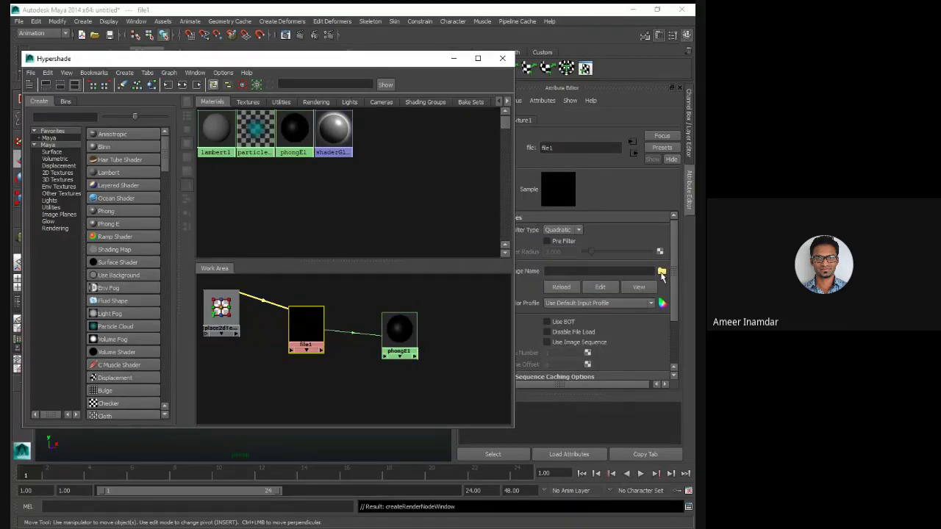
pyautogui.click(662, 272)
pyautogui.click(647, 119)
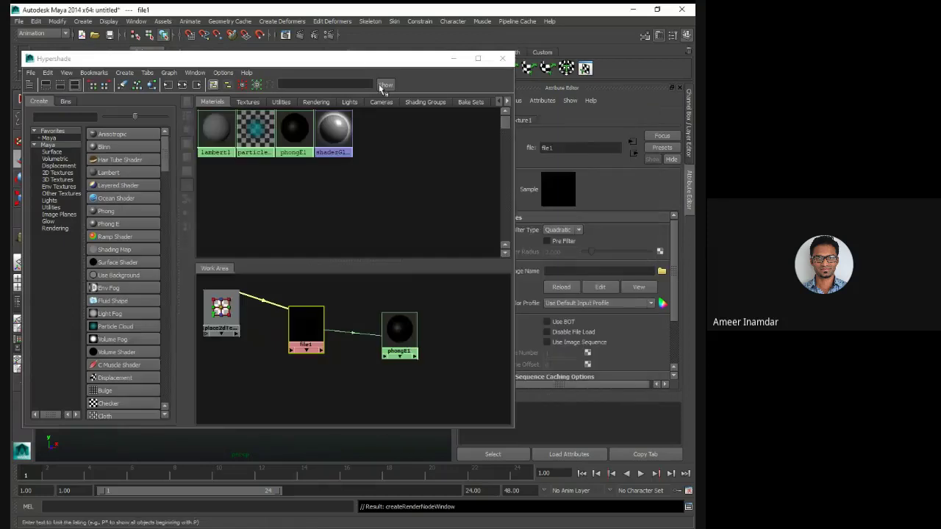
# Move the Hypershade off the Attribute Editor and review the attributes of the placement, file and Phong E nodes
pyautogui.moveTo(352, 62); pyautogui.dragTo(296, 68)
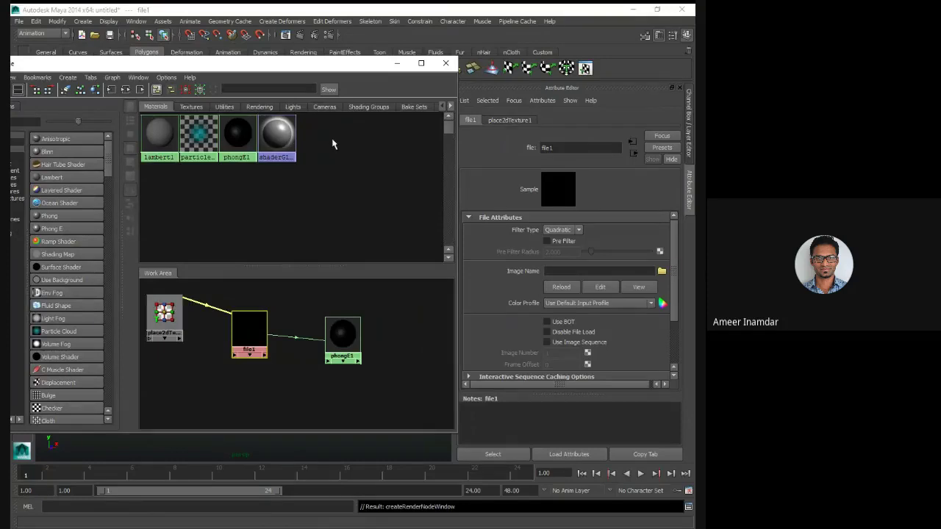
pyautogui.click(165, 314)
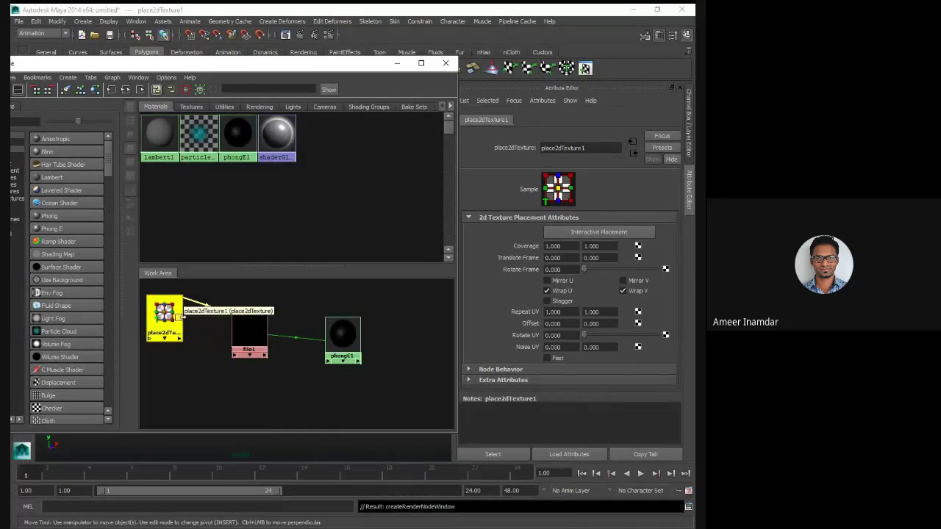
pyautogui.click(250, 332)
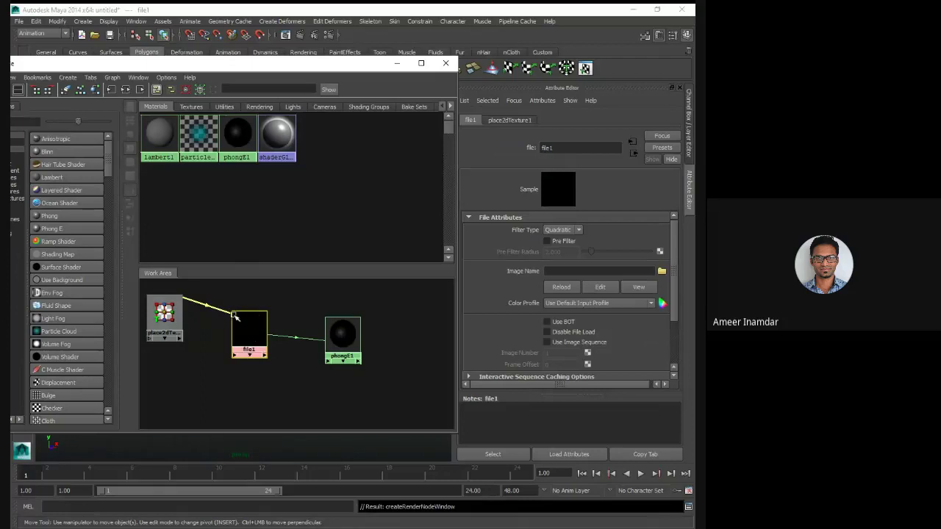
pyautogui.click(347, 334)
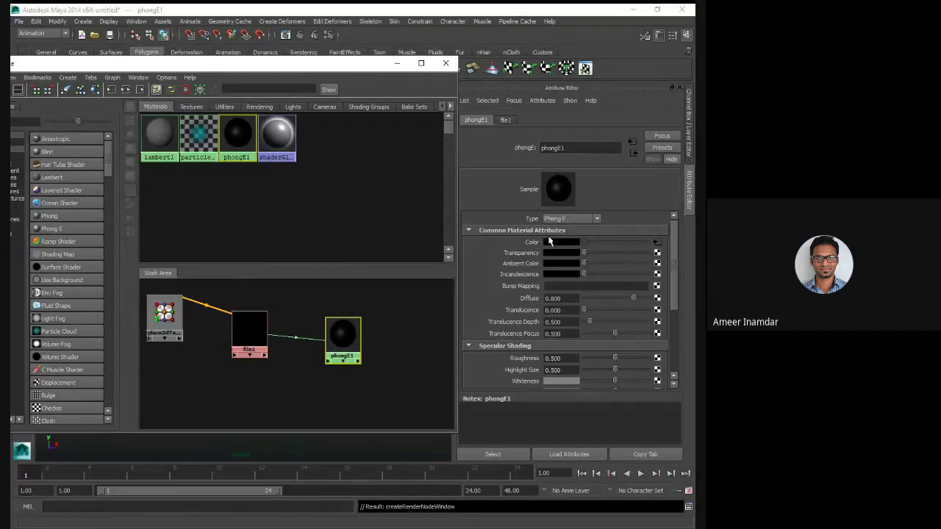
pyautogui.click(249, 351)
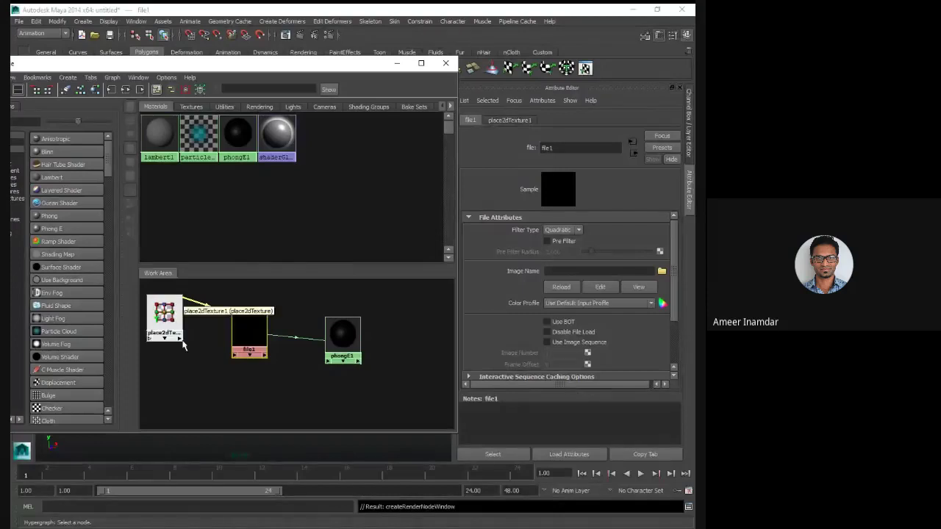
pyautogui.click(165, 316)
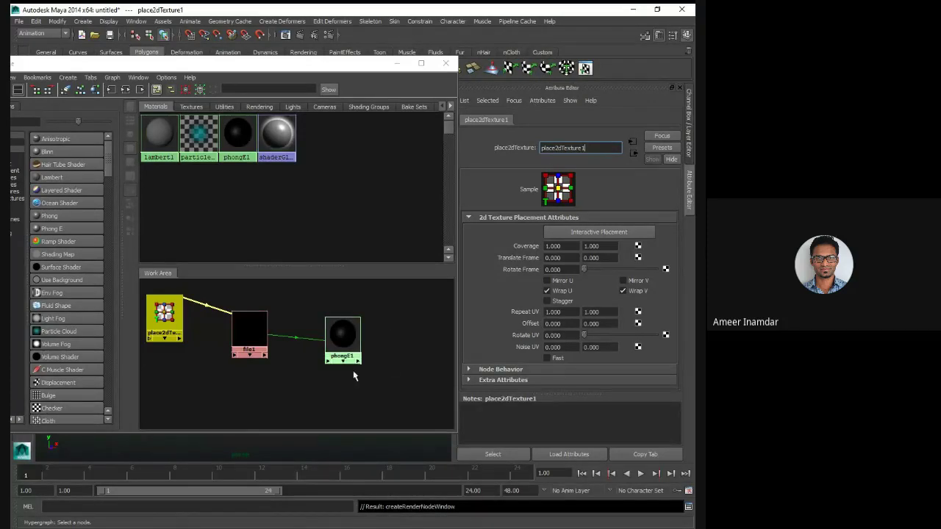
pyautogui.click(341, 340)
# Load maxresdefault.jpg from the Desktop as the file node's image
pyautogui.click(250, 340)
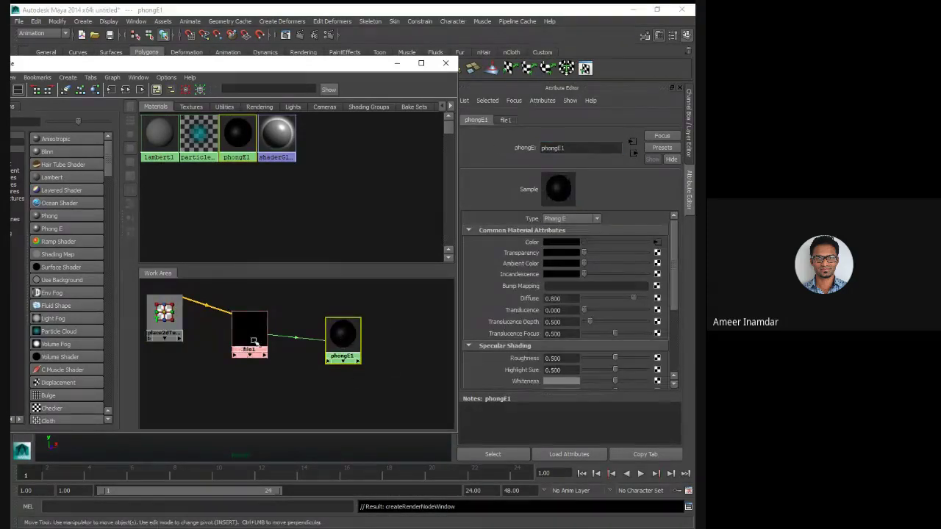
pyautogui.click(662, 270)
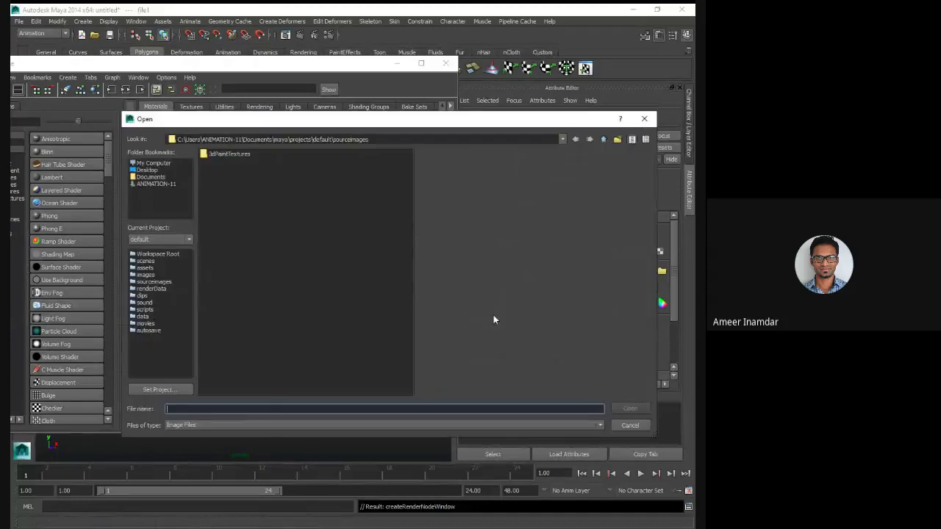
pyautogui.click(151, 169)
pyautogui.click(234, 155)
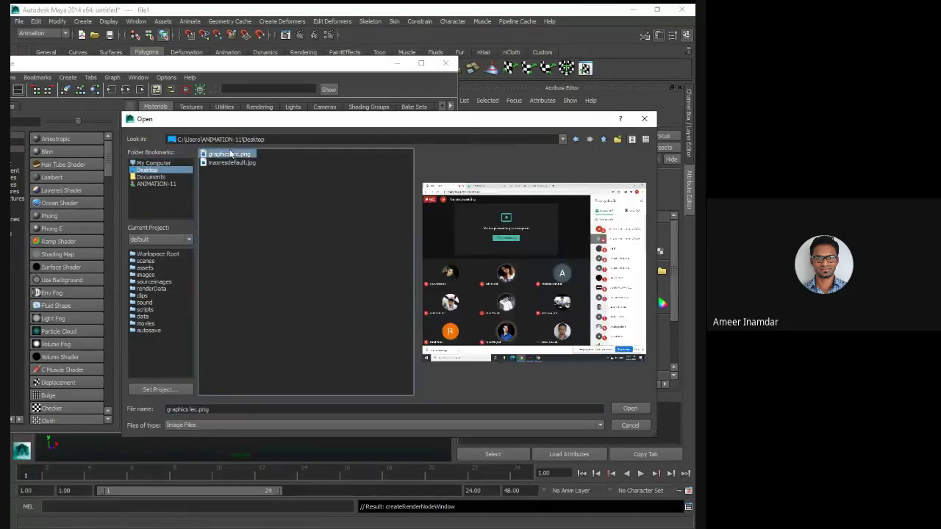
pyautogui.click(232, 162)
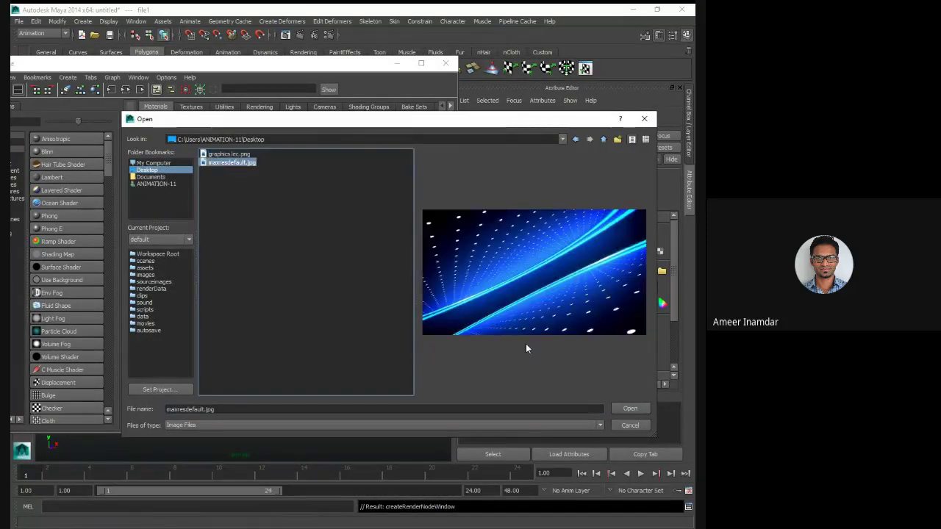
pyautogui.click(625, 409)
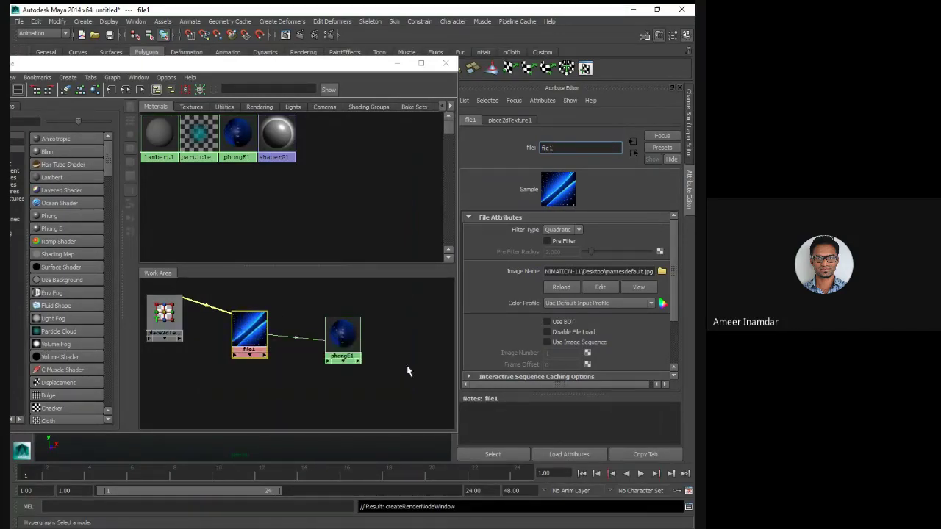
# Move the file node below the row in the work area and shift the placement node slightly
pyautogui.click(164, 314)
pyautogui.moveTo(258, 353); pyautogui.dragTo(223, 408)
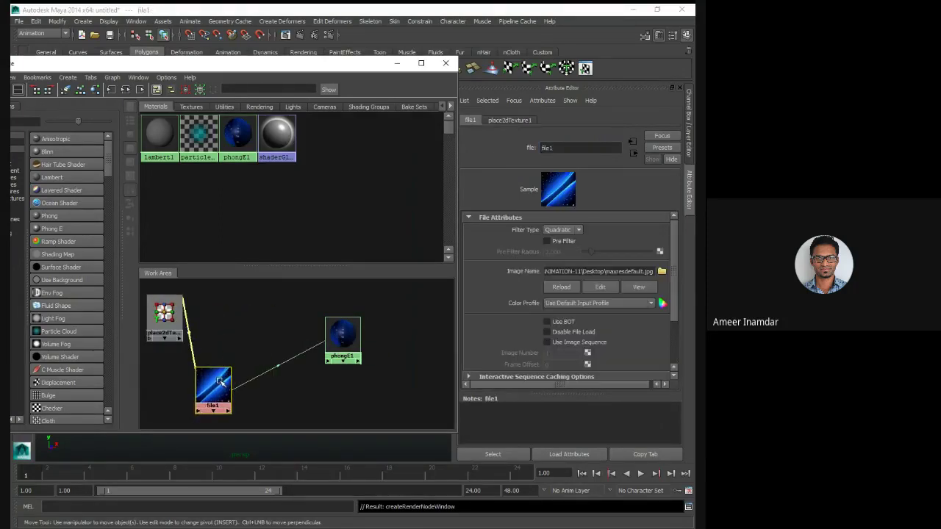
pyautogui.moveTo(168, 316)
pyautogui.mouseDown()
pyautogui.moveTo(261, 310)
pyautogui.moveTo(172, 319)
pyautogui.mouseUp()
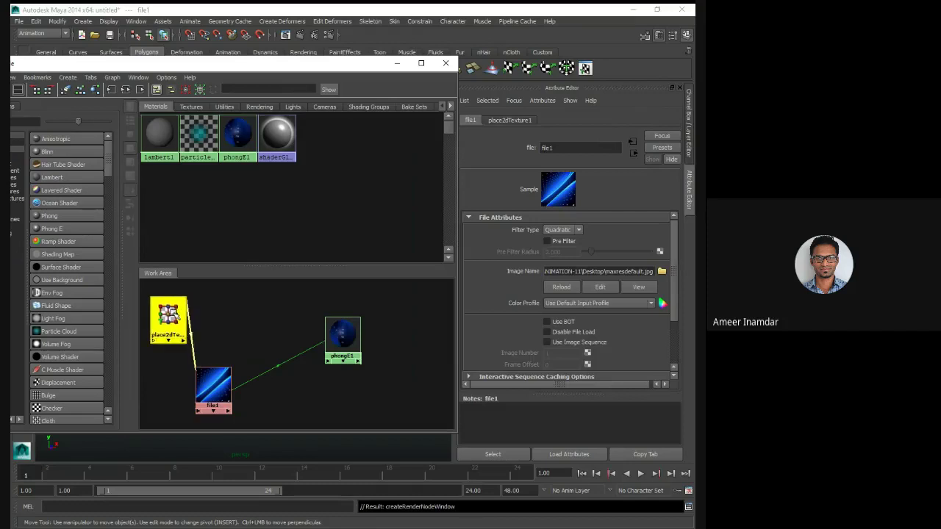
# Delete the connections from the placement node to the file node and from the file node to the Phong E material
pyautogui.click(193, 363)
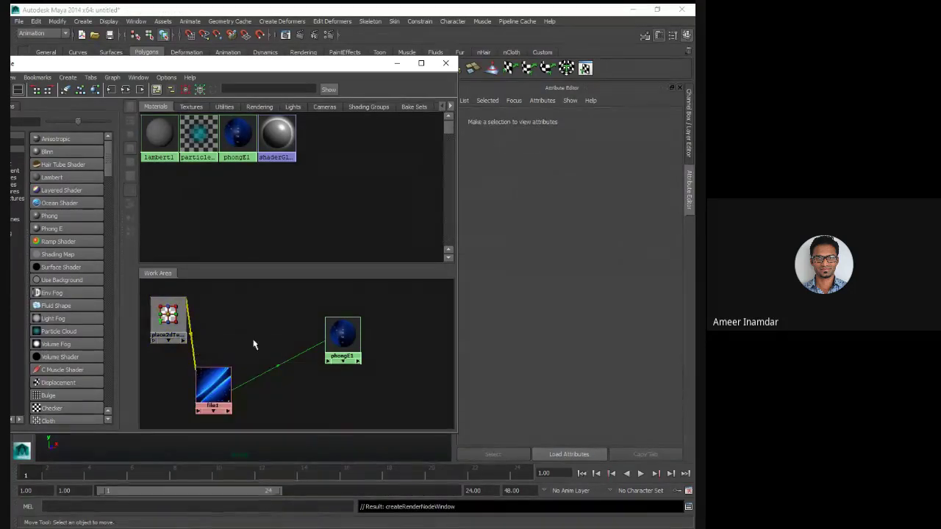
pyautogui.press('Delete')
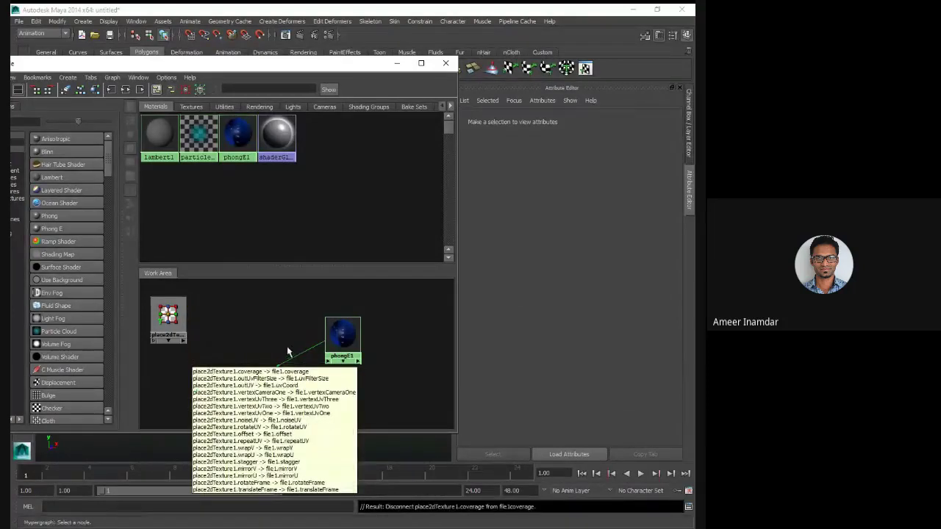
pyautogui.click(205, 400)
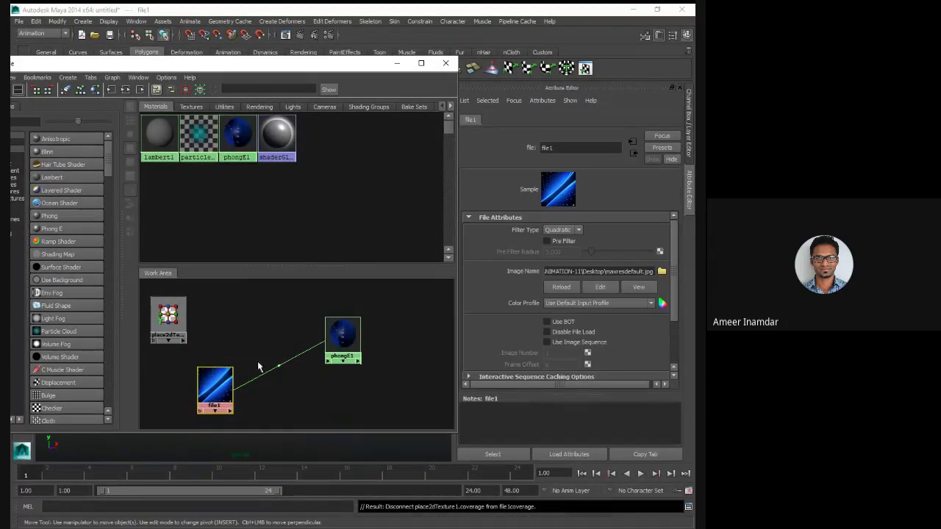
pyautogui.click(293, 377)
pyautogui.press('Delete')
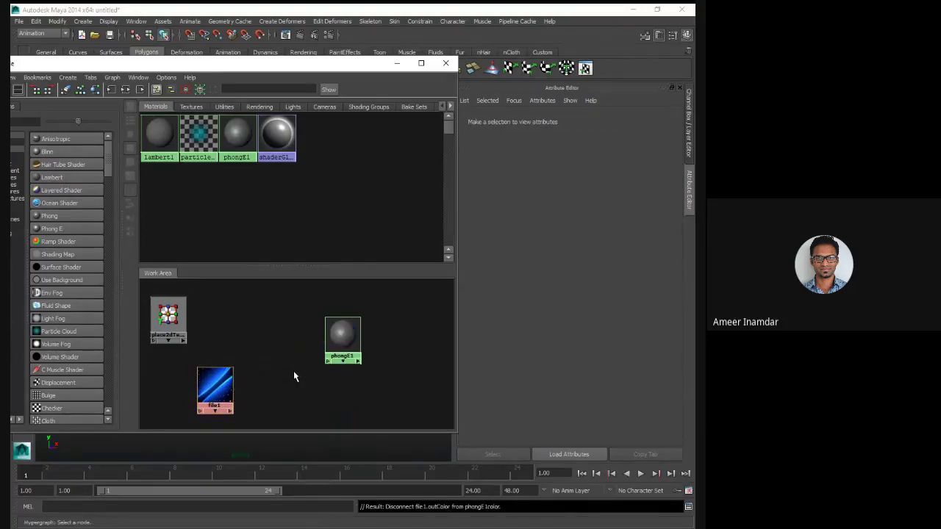
# Inspect the attributes of the disconnected Phong E and file nodes
pyautogui.press('Right')
pyautogui.press('Left')
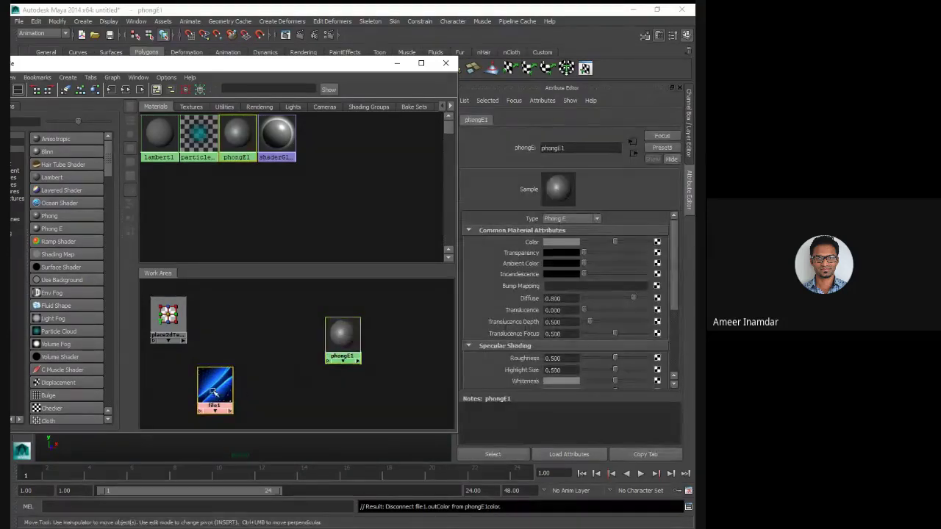
pyautogui.click(343, 338)
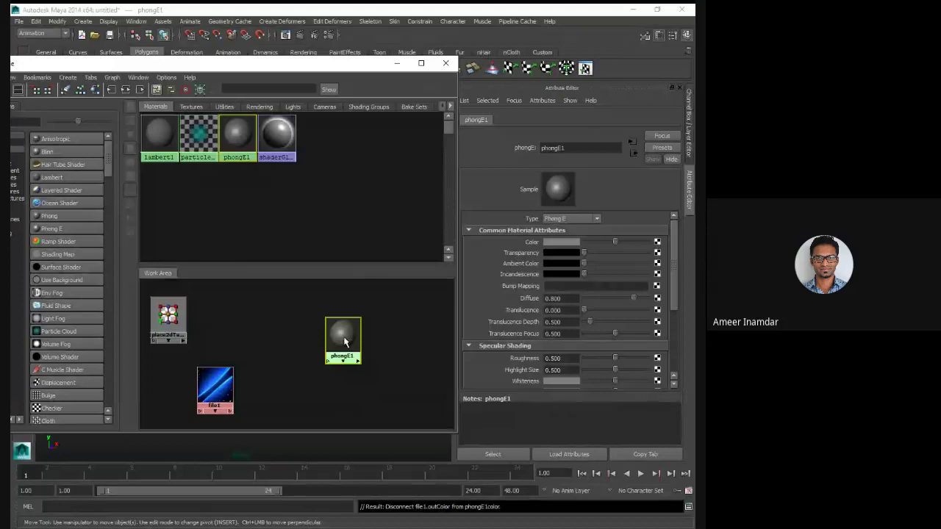
pyautogui.click(218, 384)
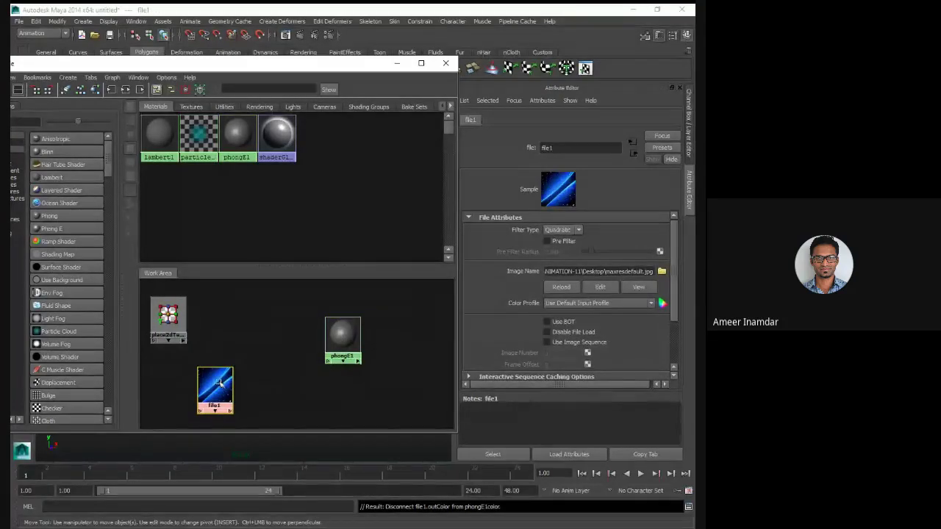
pyautogui.click(169, 338)
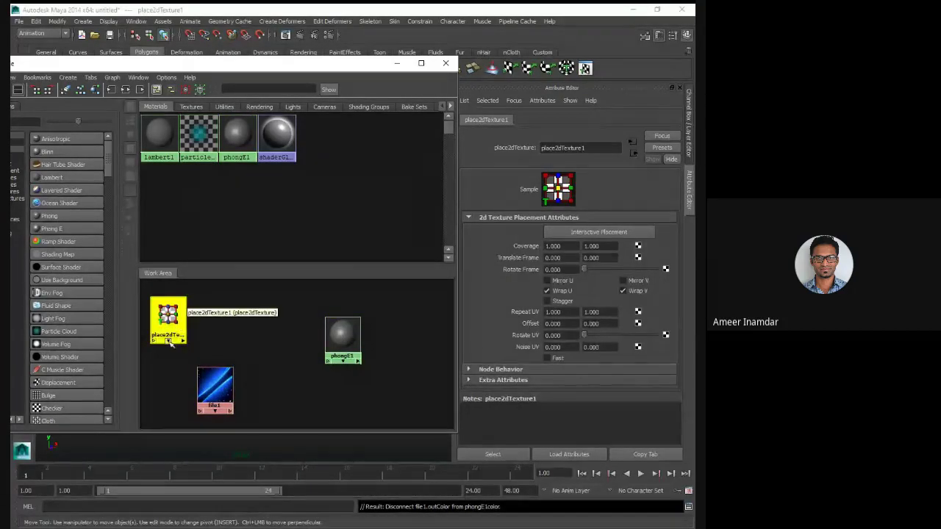
pyautogui.moveTo(169, 342); pyautogui.dragTo(218, 418, button='middle')
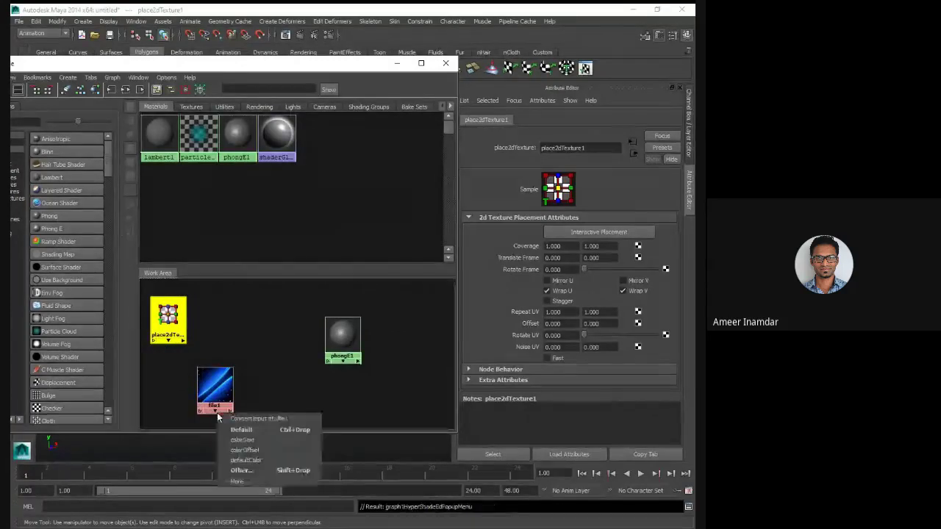
pyautogui.click(227, 357)
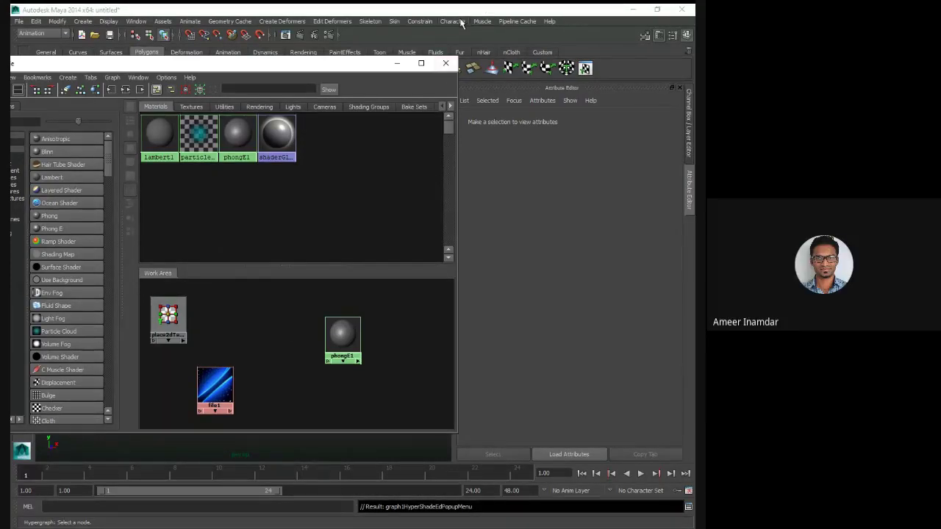
# Compare the attributes of the Phong E and file nodes and move the file node closer to the Phong E node
pyautogui.click(343, 359)
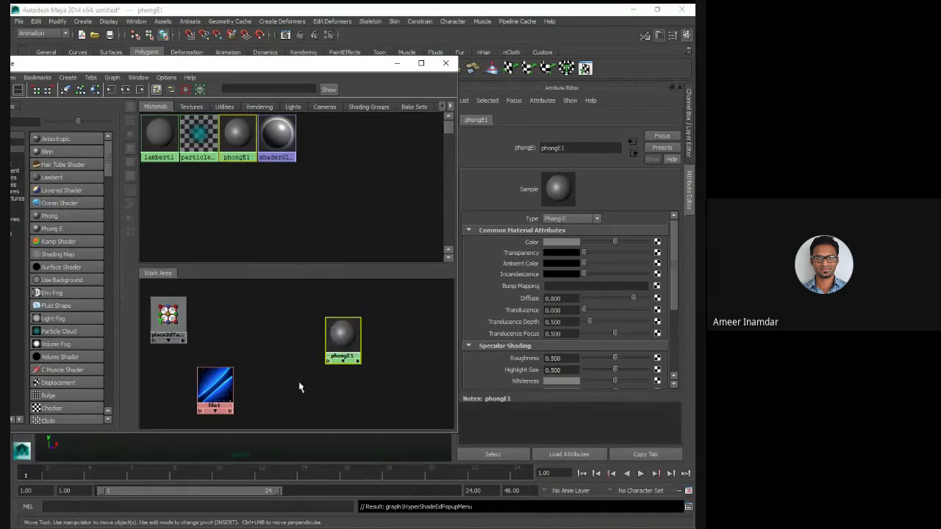
pyautogui.click(217, 386)
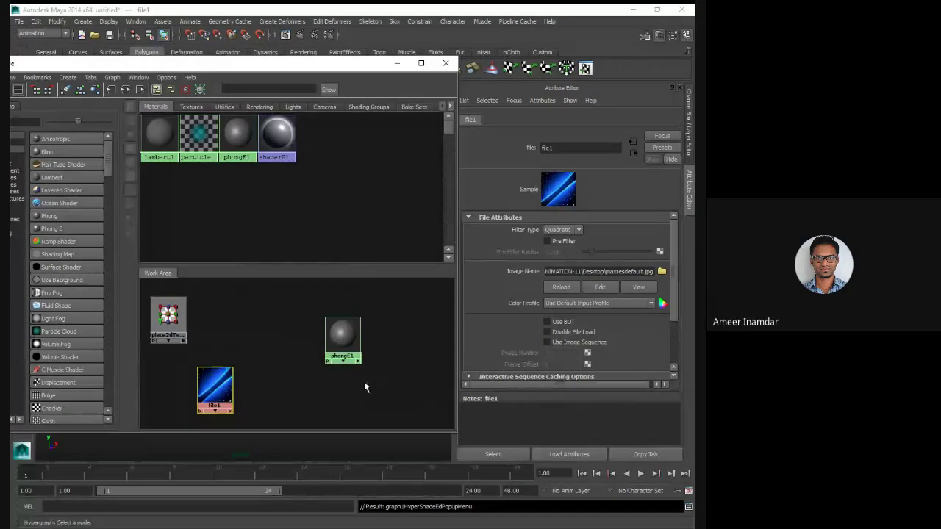
pyautogui.click(400, 375)
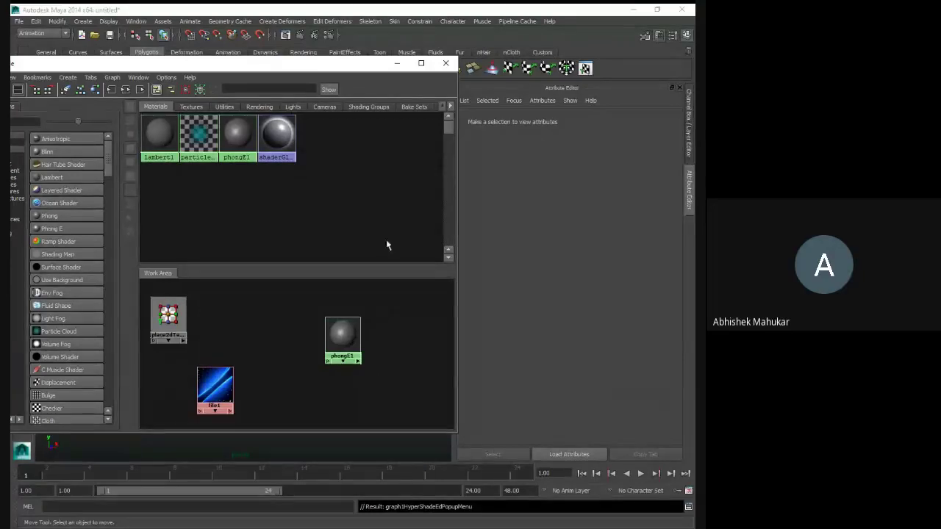
pyautogui.click(356, 335)
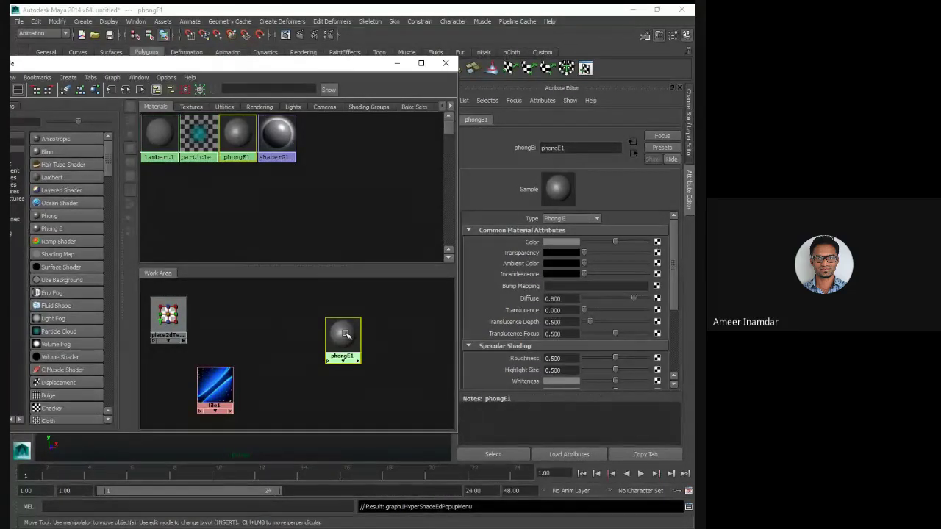
pyautogui.click(223, 386)
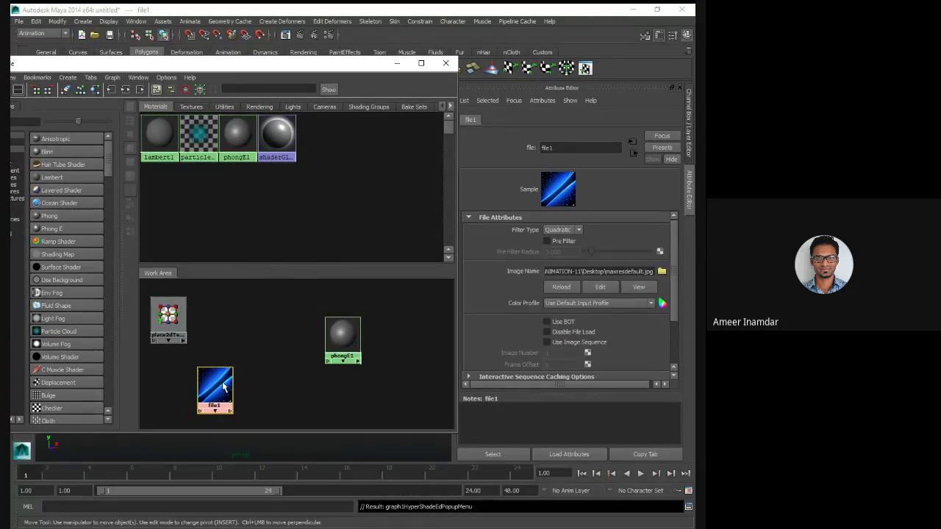
pyautogui.moveTo(223, 385); pyautogui.dragTo(254, 377)
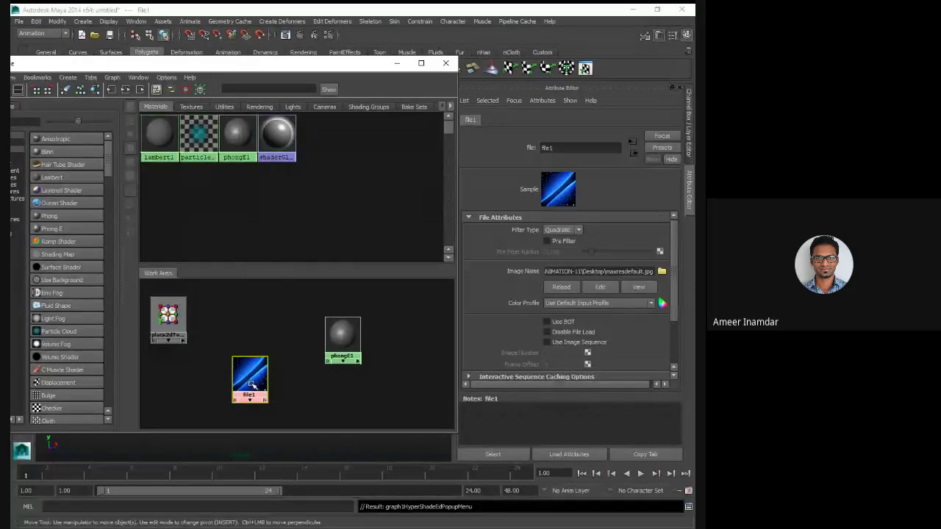
pyautogui.click(343, 335)
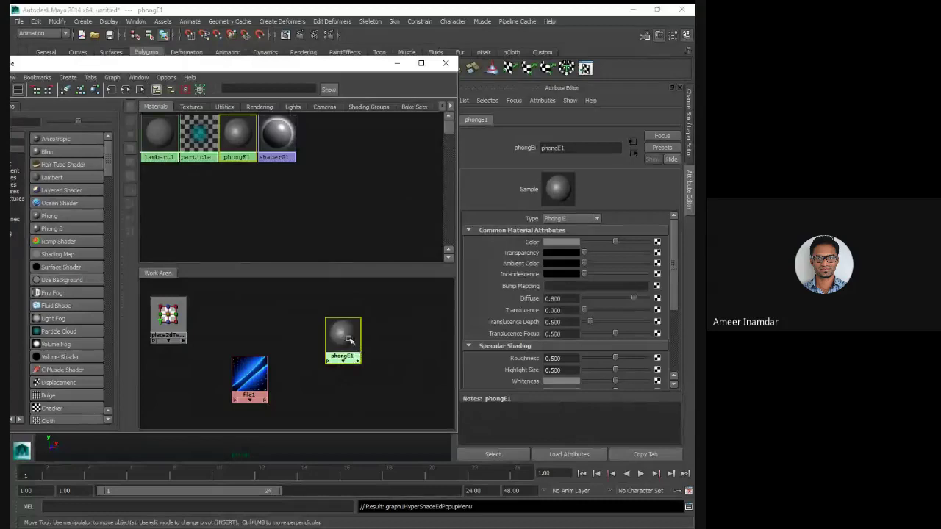
pyautogui.click(247, 363)
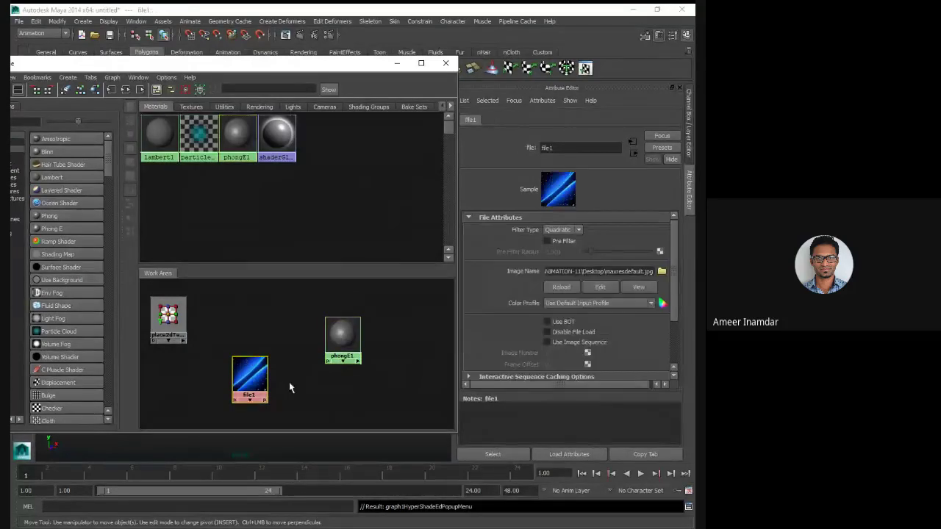
# Connect the placement node to the file node using the Default input connection
pyautogui.click(170, 320)
pyautogui.click(250, 386)
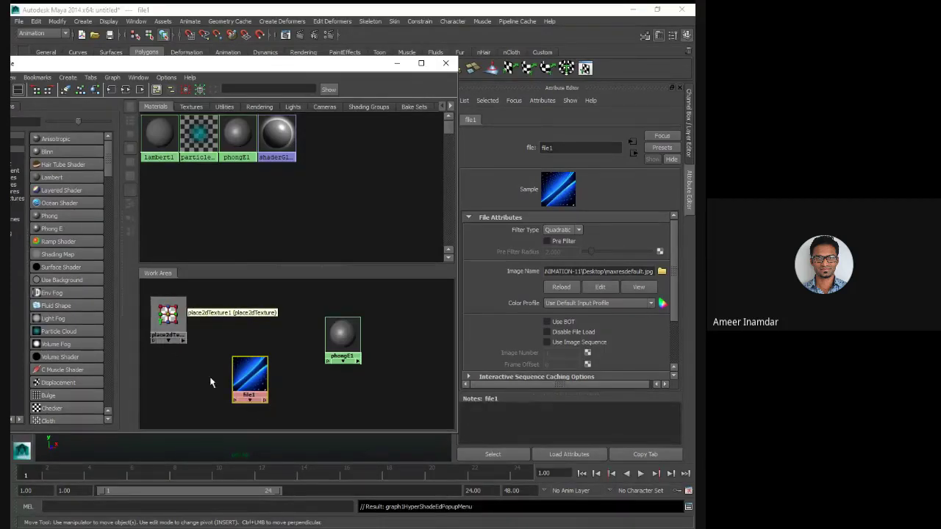
pyautogui.click(169, 340)
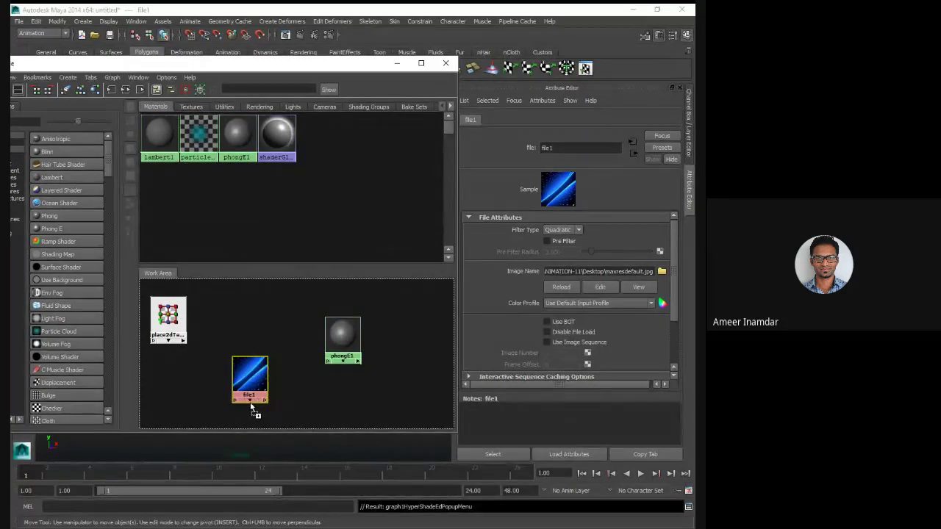
pyautogui.moveTo(251, 408); pyautogui.dragTo(250, 403, button='middle')
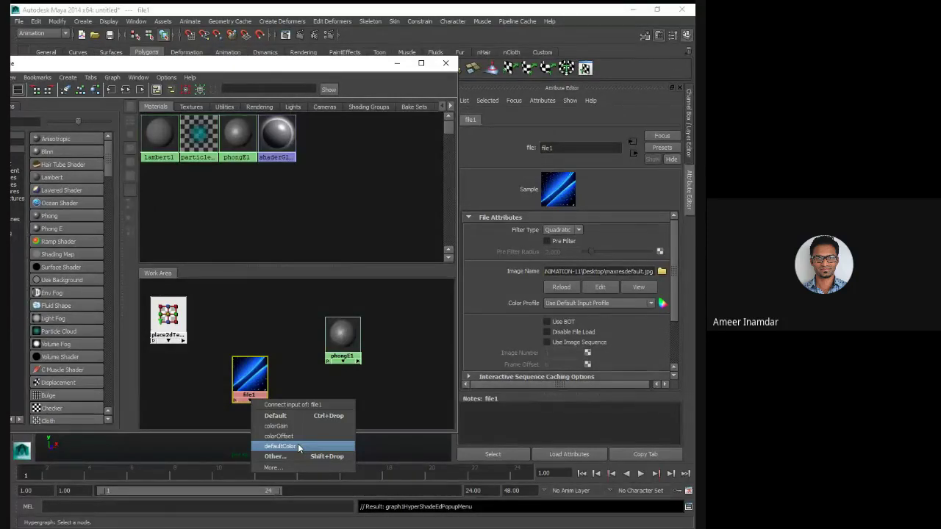
pyautogui.click(300, 416)
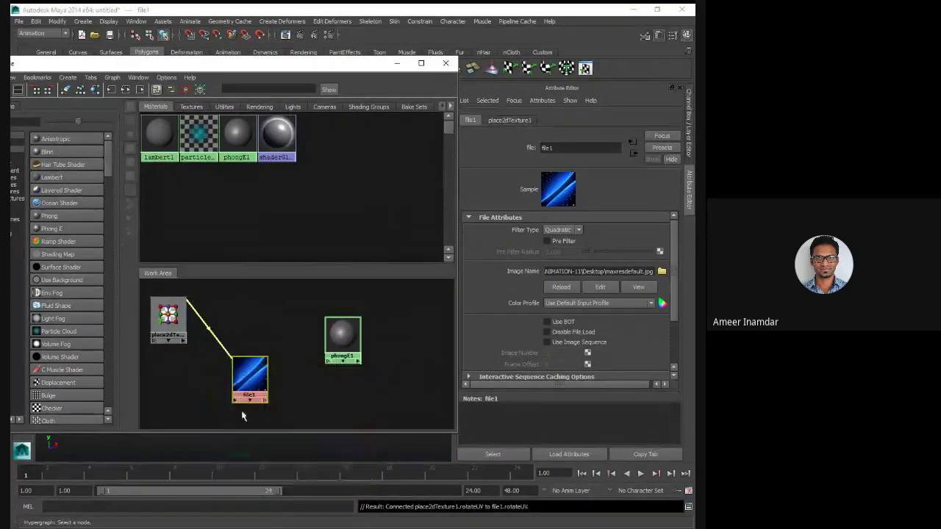
# Connect the file node's output color to the Phong E material's color using the Default connection
pyautogui.moveTo(253, 399); pyautogui.dragTo(346, 369, button='middle')
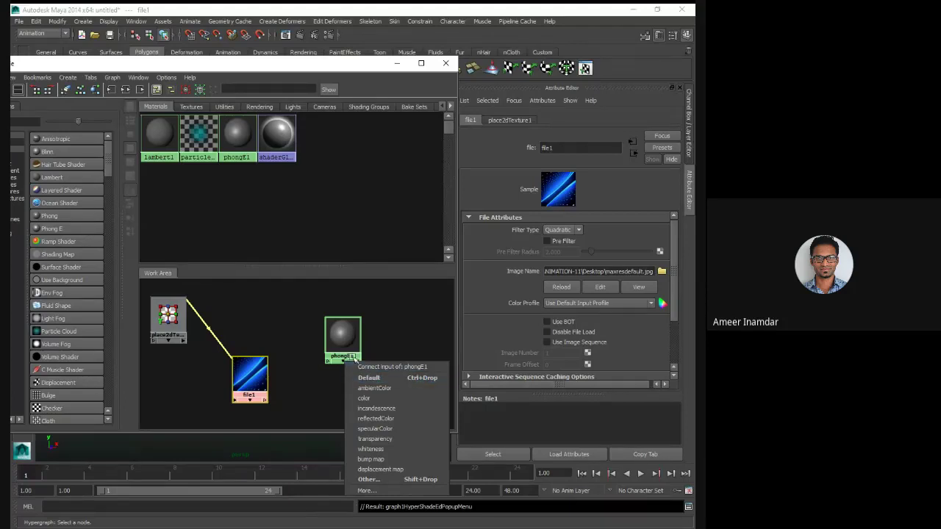
pyautogui.click(404, 382)
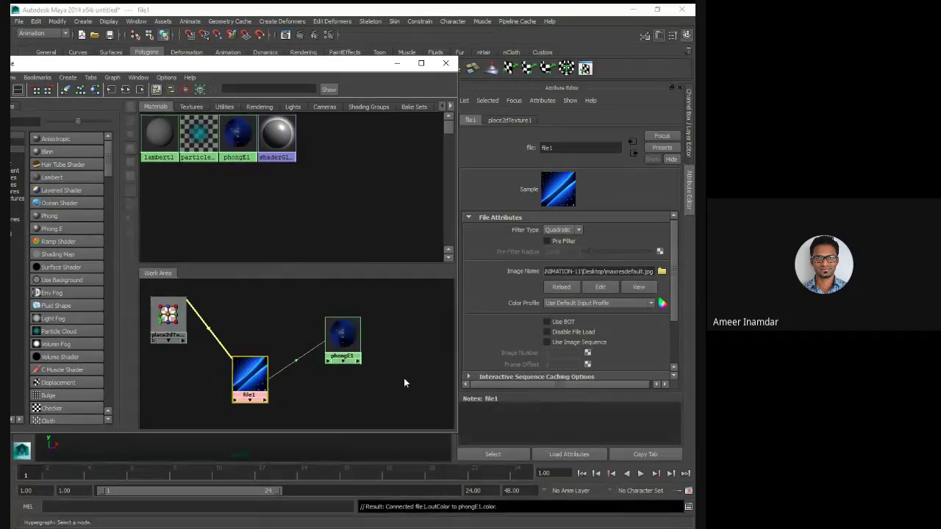
pyautogui.click(331, 346)
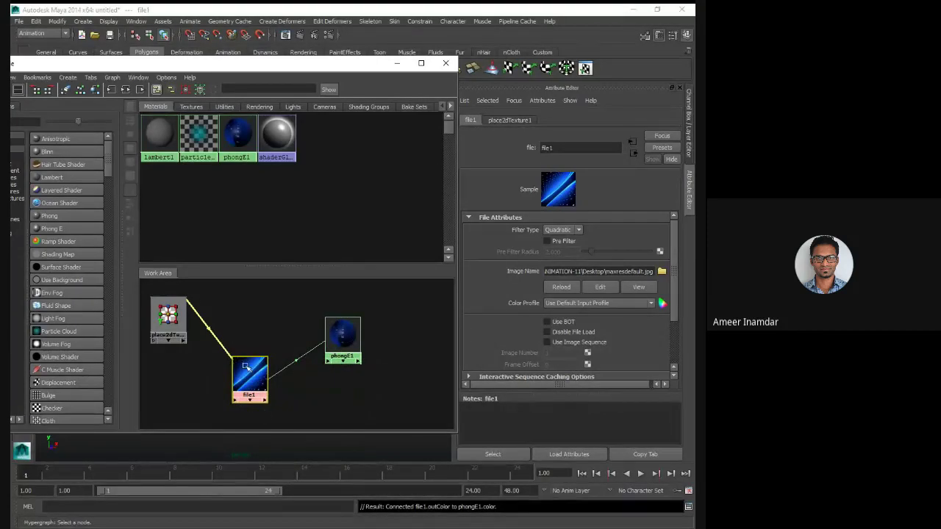
# Set the placement node's V repeat to 2 and its U offset to 1
pyautogui.click(167, 316)
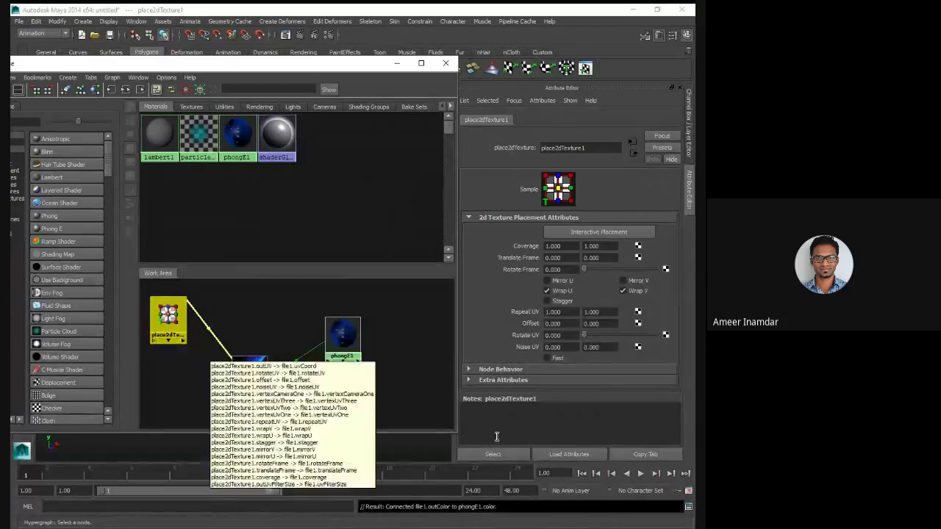
pyautogui.click(556, 311)
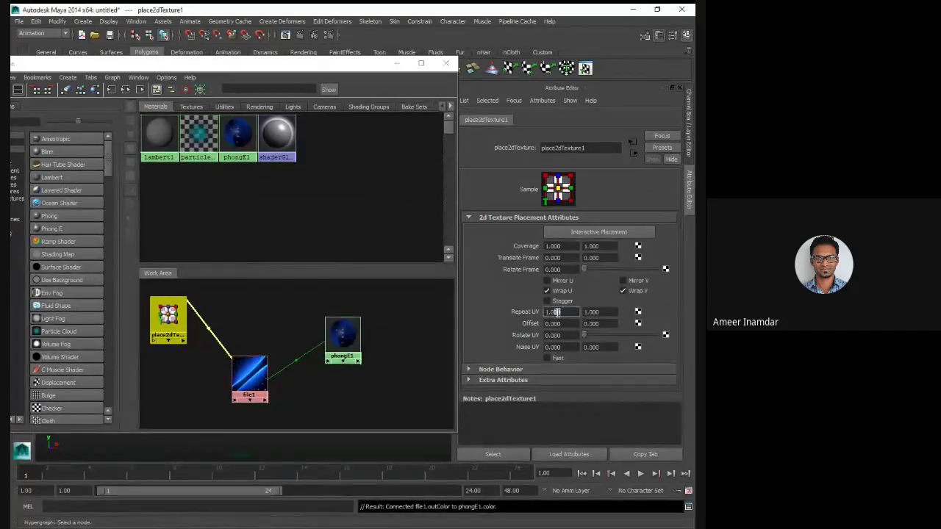
pyautogui.click(606, 312)
pyautogui.write('2')
pyautogui.press('Return')
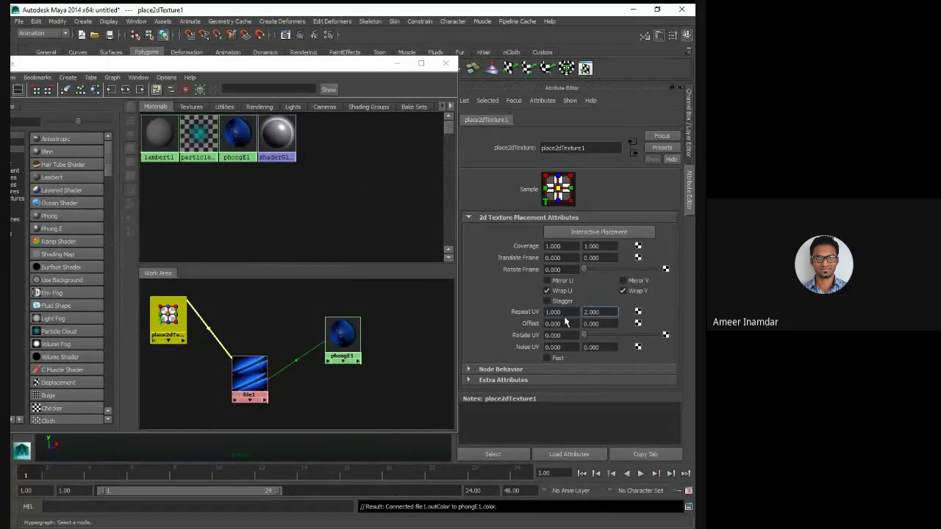
pyautogui.click(601, 311)
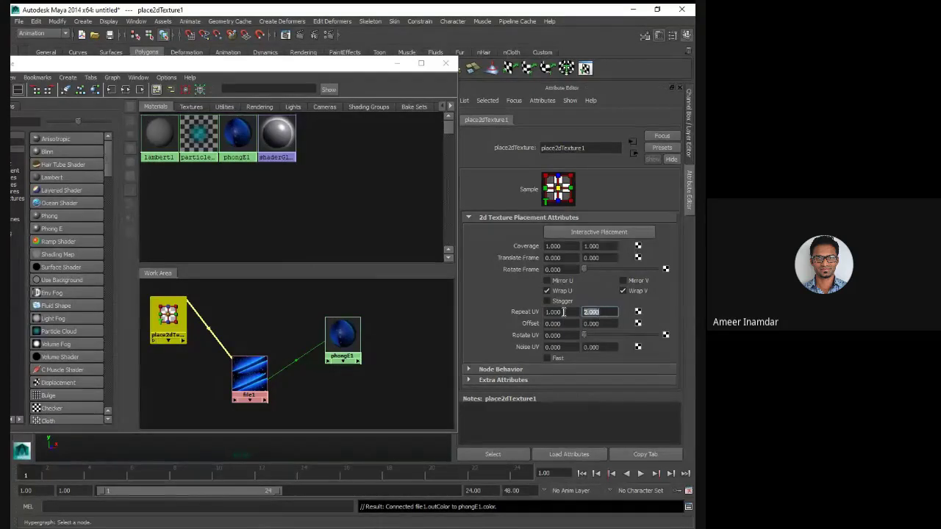
pyautogui.click(562, 324)
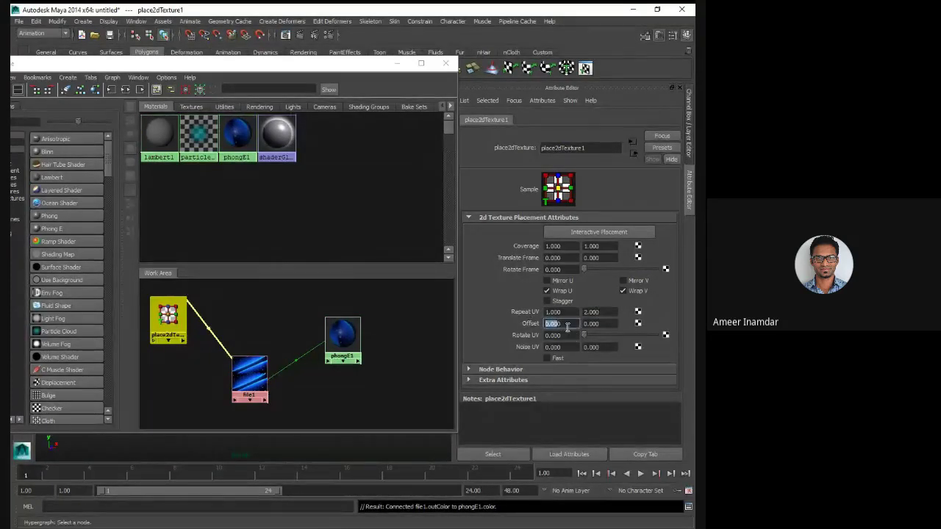
pyautogui.write('1')
pyautogui.press('Return')
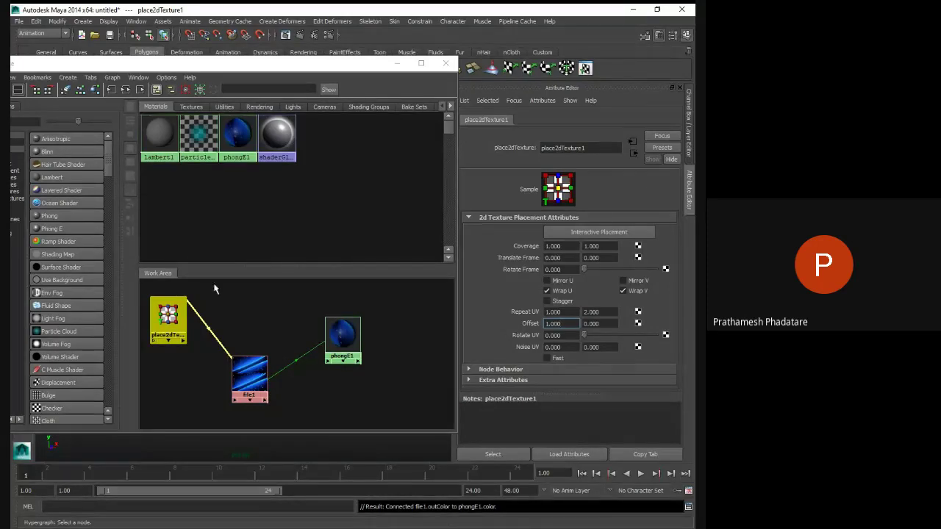
# Inspect the Phong E material's attributes and follow its color connection to the file node
pyautogui.click(331, 222)
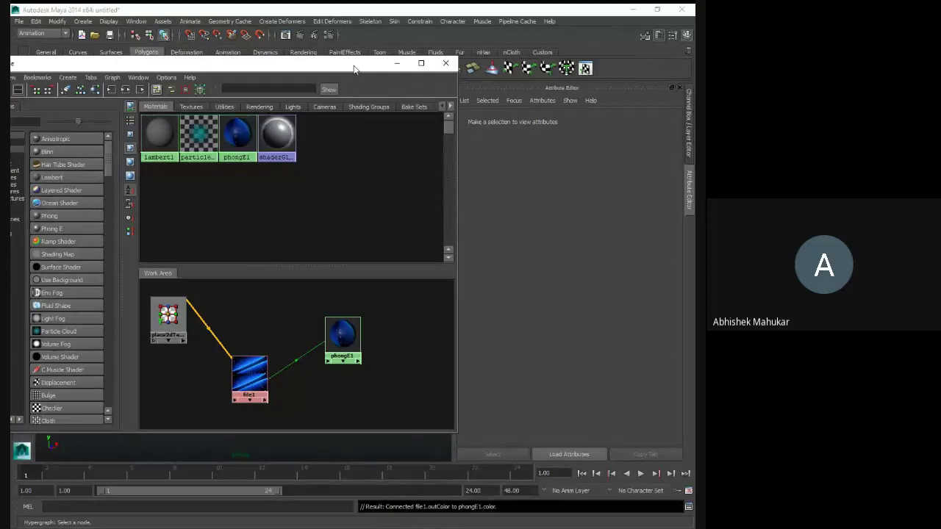
pyautogui.click(355, 334)
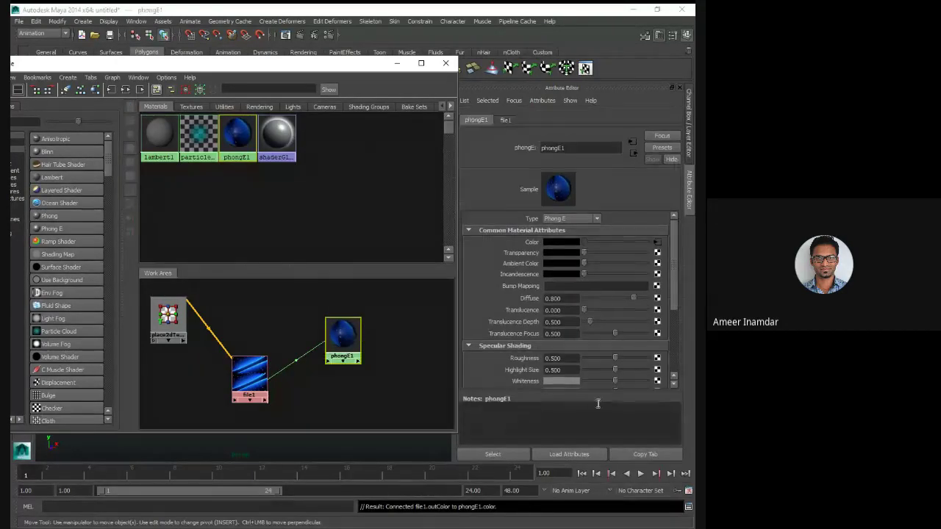
pyautogui.click(656, 242)
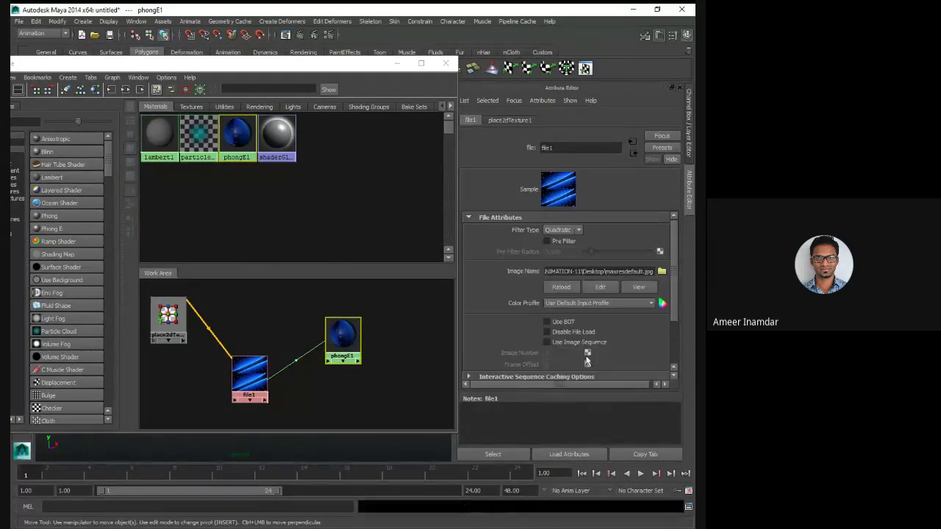
# Reset the placement node's U offset to 0 and its V repeat to 1
pyautogui.click(168, 316)
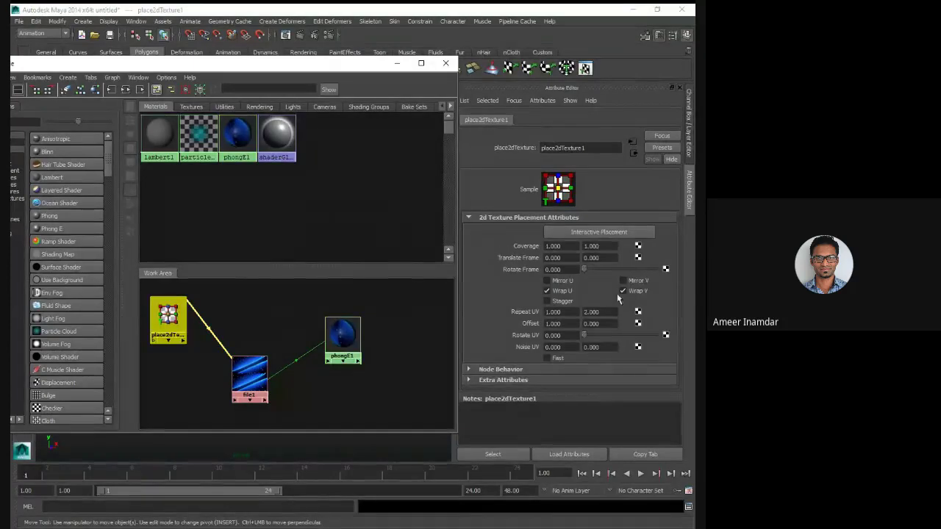
pyautogui.doubleClick(569, 324)
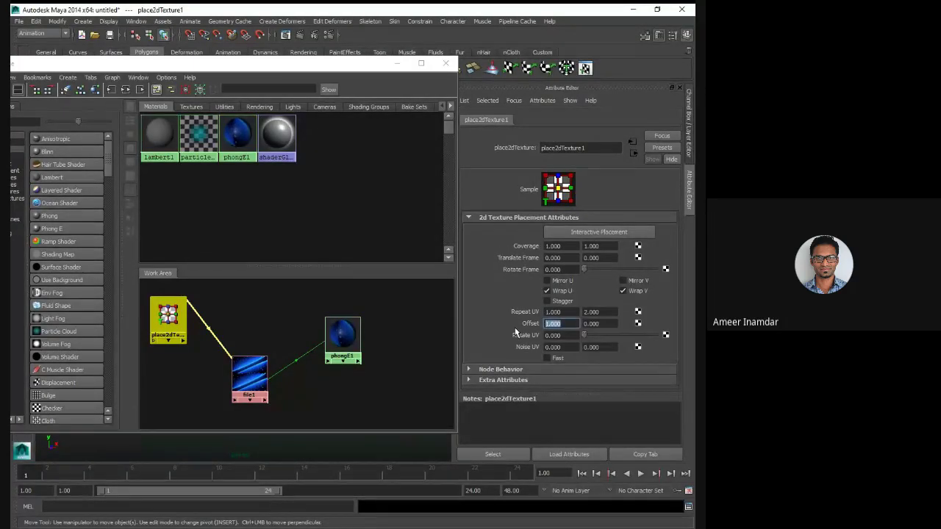
pyautogui.write('0')
pyautogui.hotkey('shift', 'Tab')
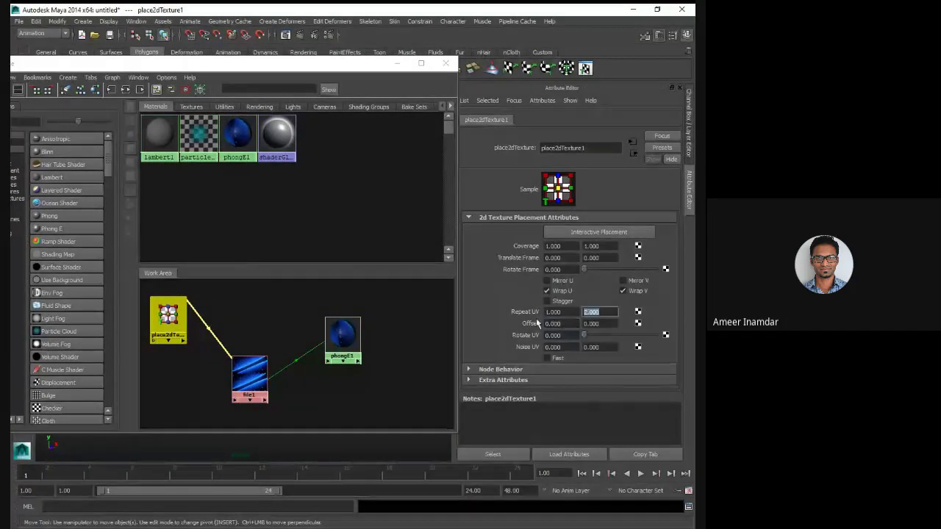
pyautogui.write('1')
pyautogui.press('Return')
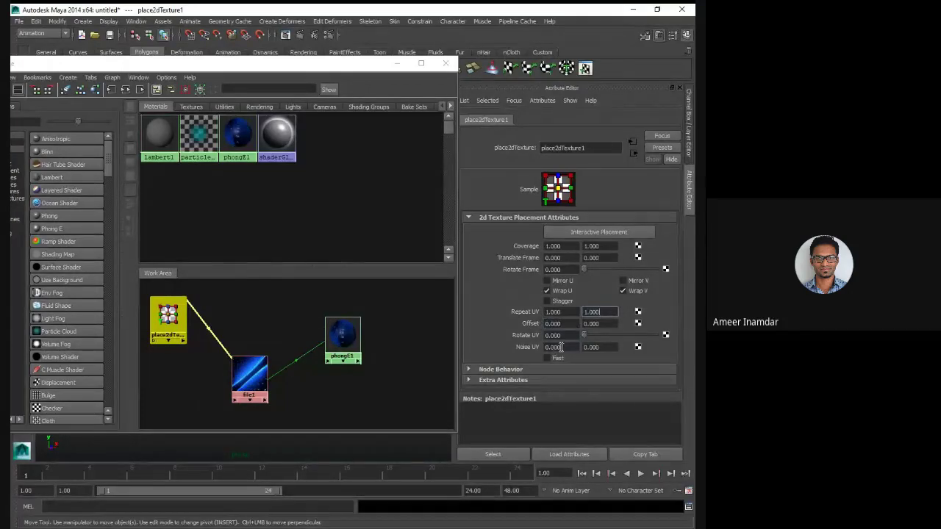
pyautogui.click(569, 336)
pyautogui.click(568, 269)
pyautogui.click(571, 345)
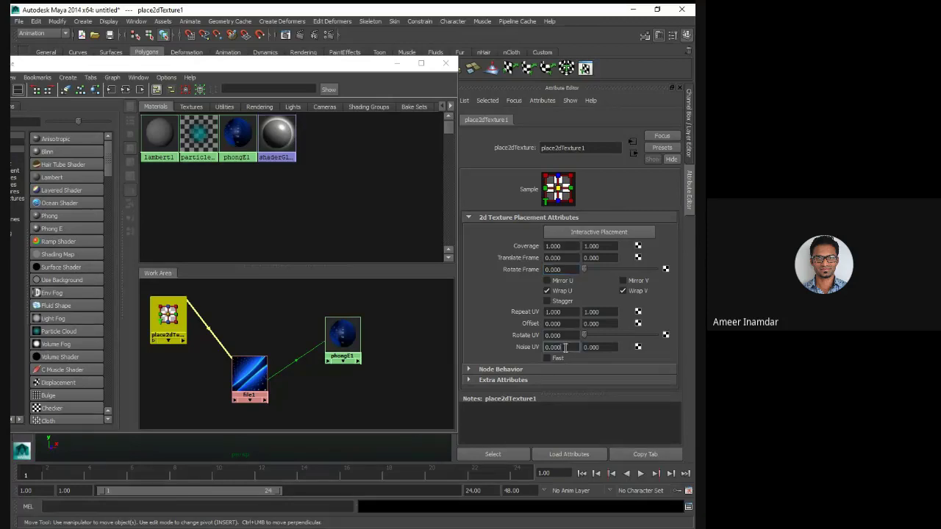
pyautogui.click(282, 252)
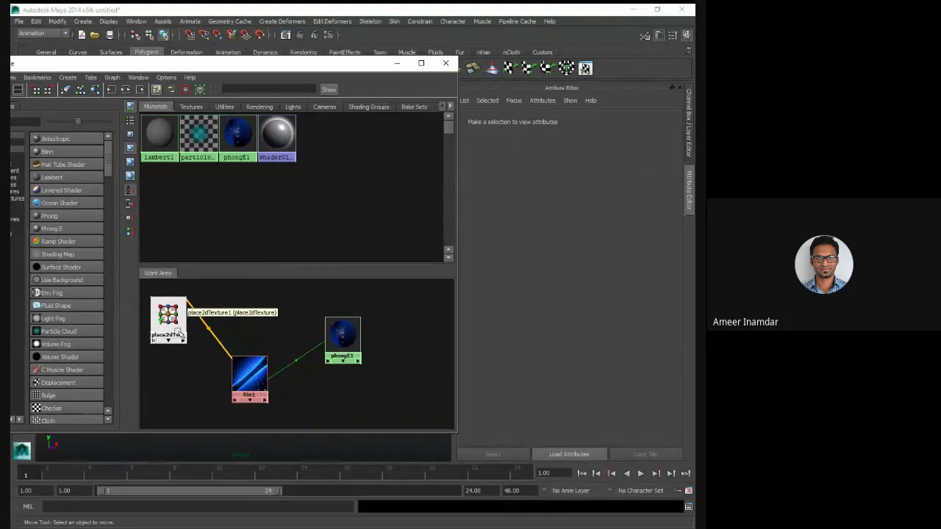
# Enlarge the Hypershade work area and move the Hypershade window to reveal the rest of the interface
pyautogui.moveTo(277, 267); pyautogui.dragTo(275, 177)
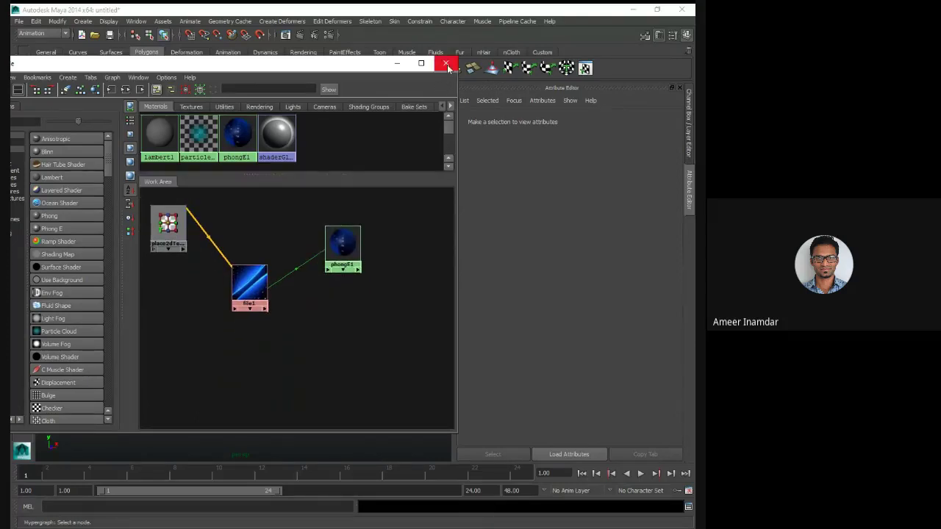
pyautogui.moveTo(130, 67); pyautogui.dragTo(346, 96)
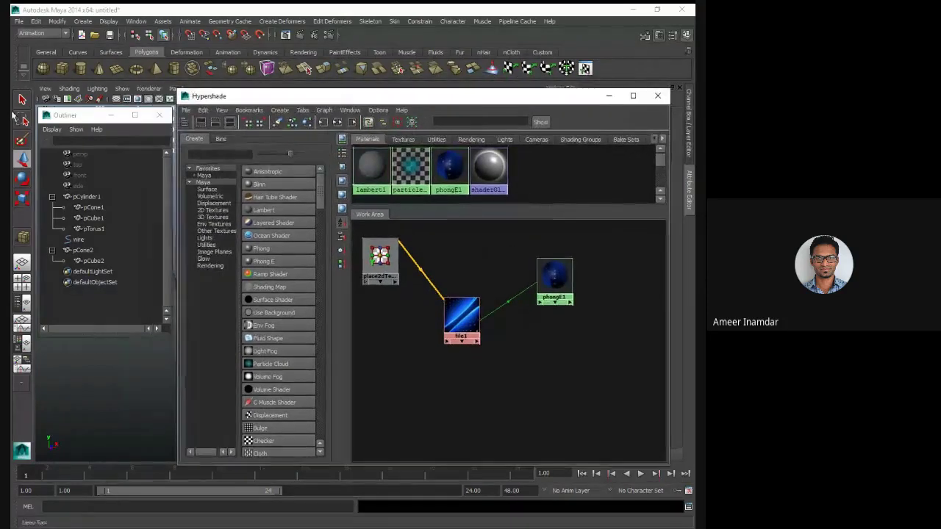
pyautogui.moveTo(431, 98); pyautogui.dragTo(381, 115)
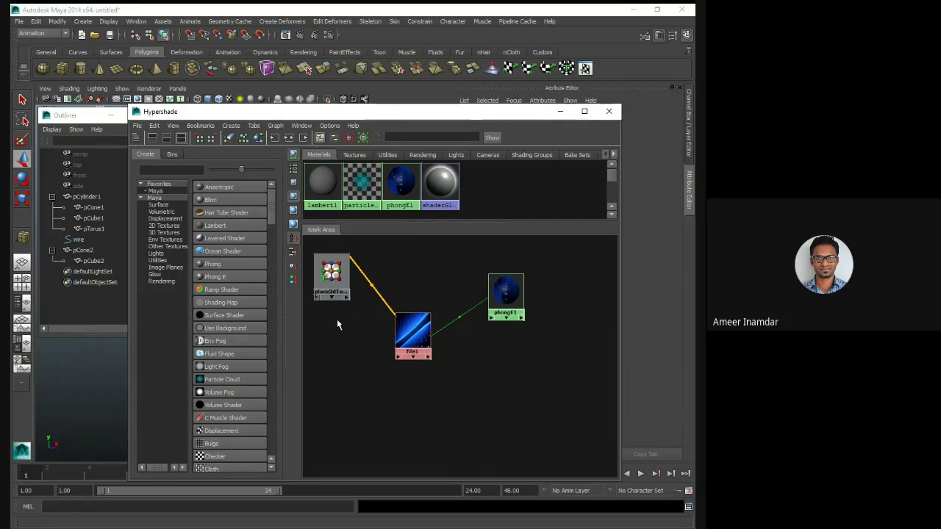
# Close the Hypershade and Outliner windows
pyautogui.click(614, 114)
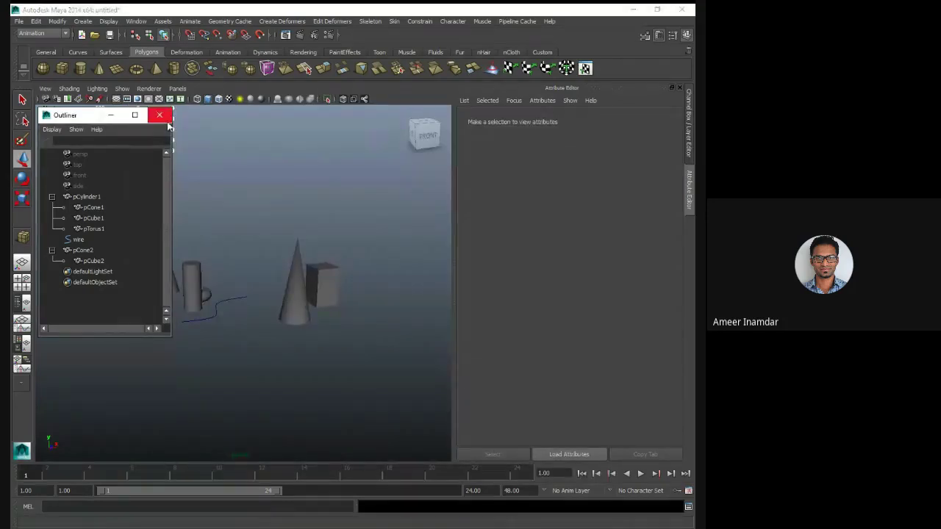
pyautogui.click(165, 117)
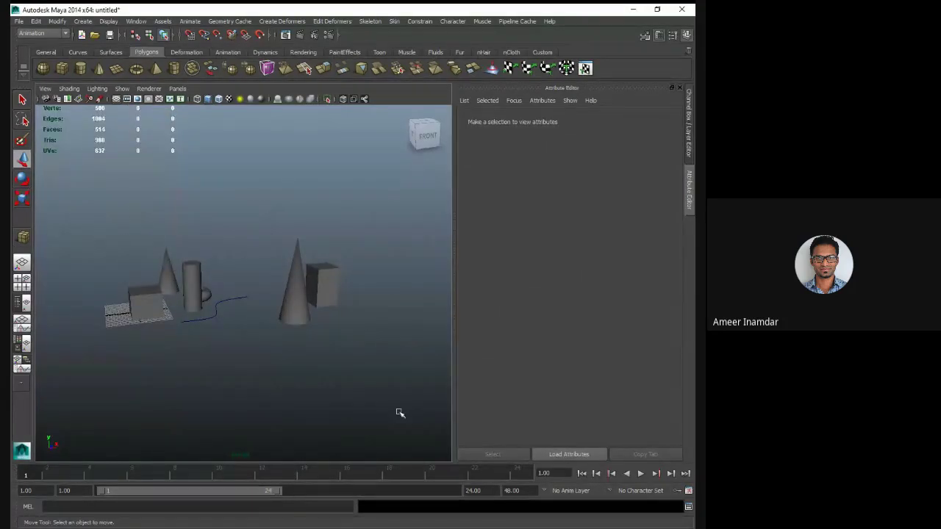
pyautogui.moveTo(399, 413); pyautogui.dragTo(300, 386)
pyautogui.click(300, 386)
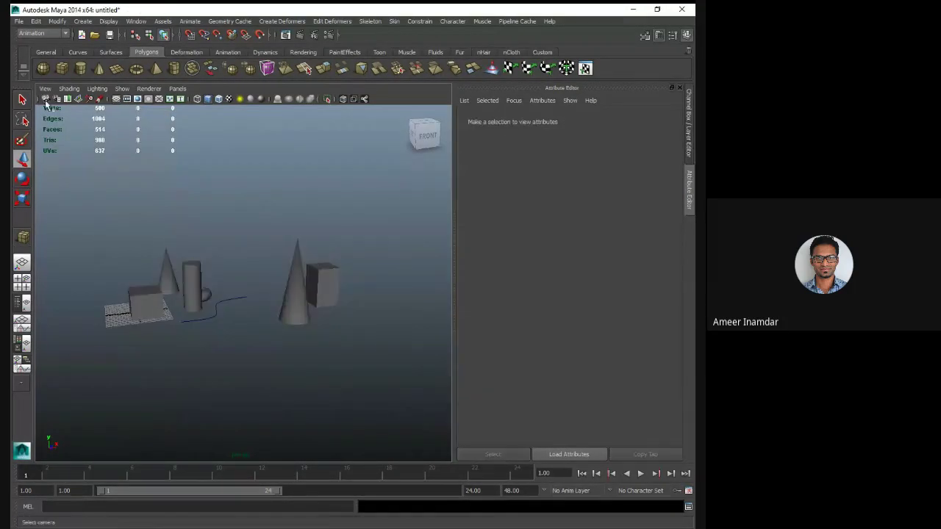
pyautogui.click(19, 22)
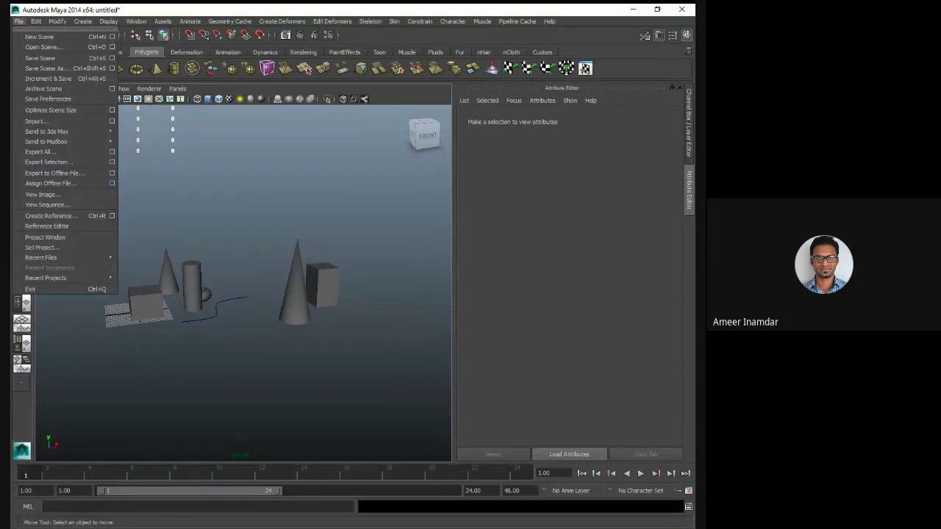
pyautogui.press('Escape')
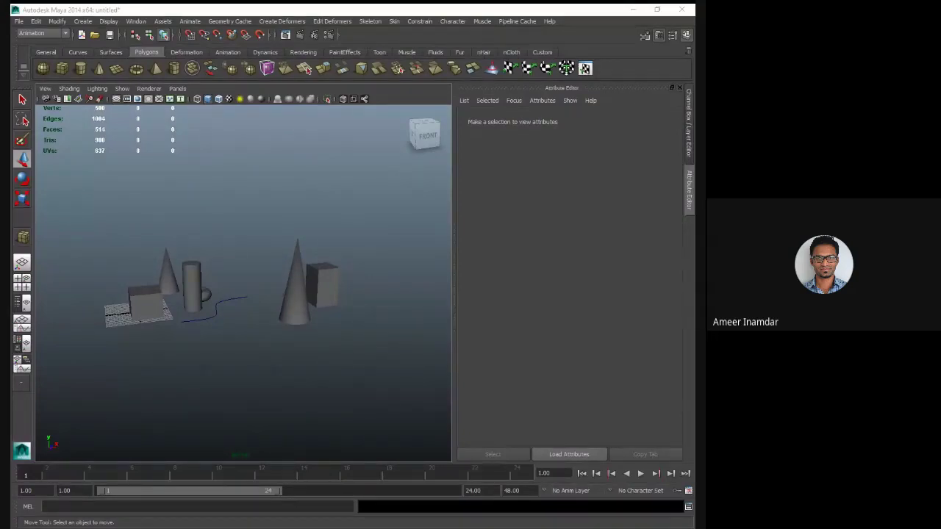
# Select all the primitives and the curve in the viewport together
pyautogui.click(262, 267)
pyautogui.moveTo(50, 266); pyautogui.dragTo(341, 402)
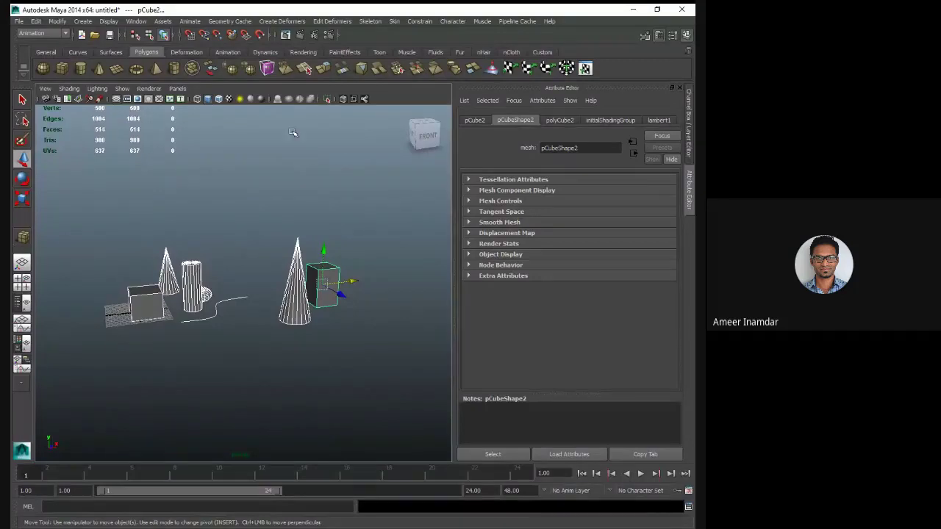
# Create a project named New_Project in the default projects folder with the standard primary project locations
pyautogui.click(19, 21)
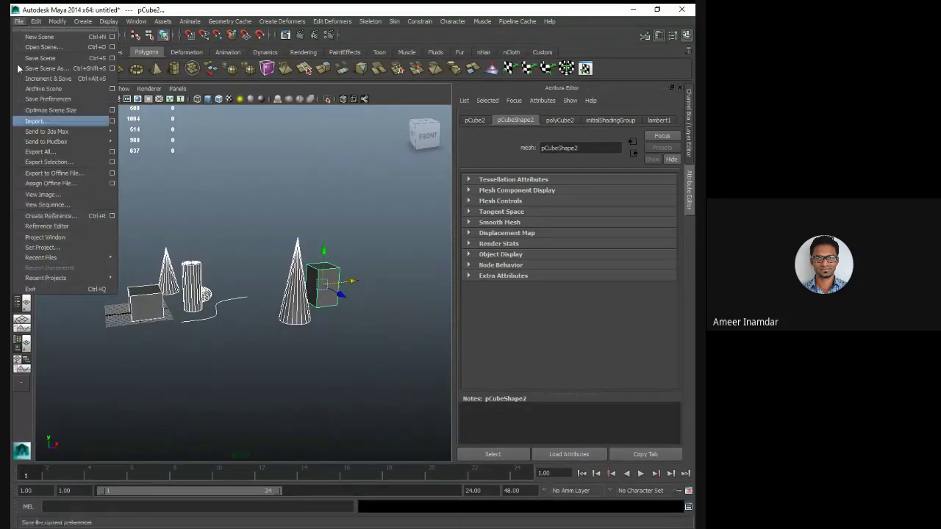
pyautogui.click(69, 238)
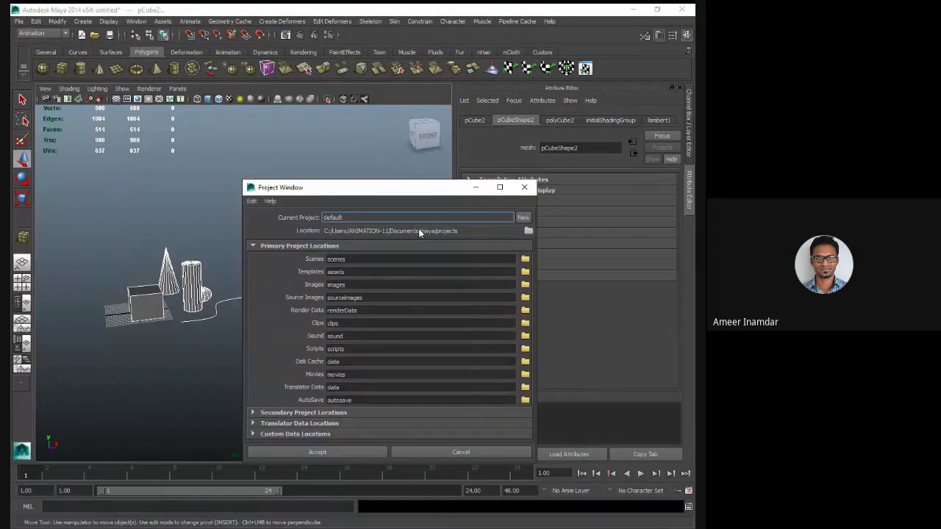
pyautogui.click(522, 217)
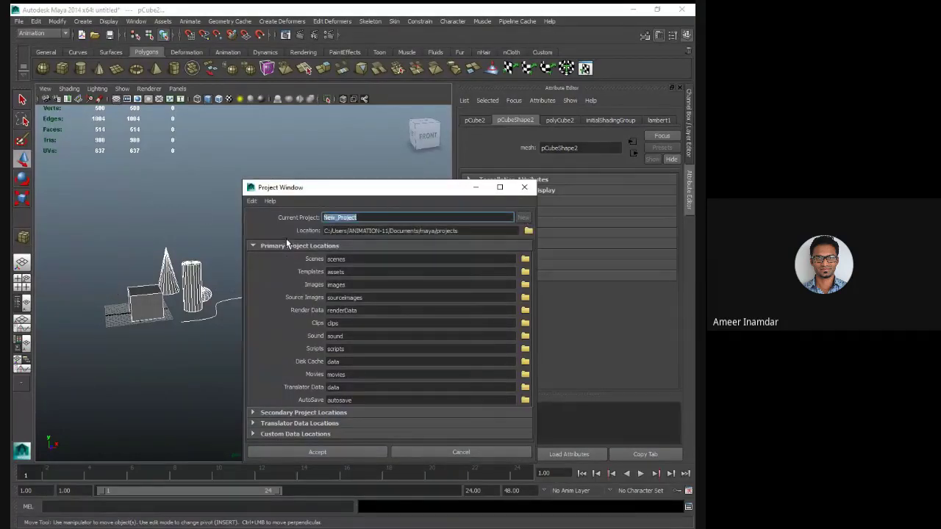
pyautogui.click(353, 451)
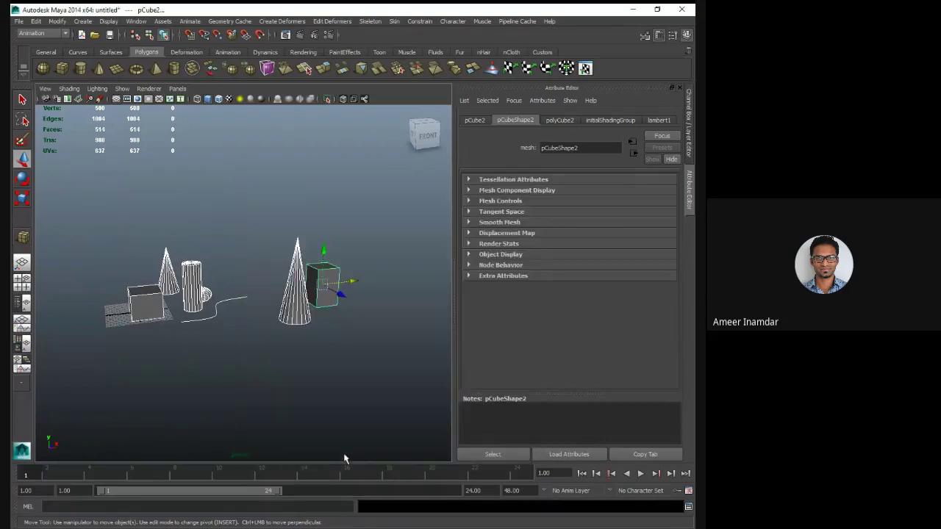
# Save the scene as a Maya Binary file named nodes in the scenes folder of New_Project
pyautogui.click(19, 21)
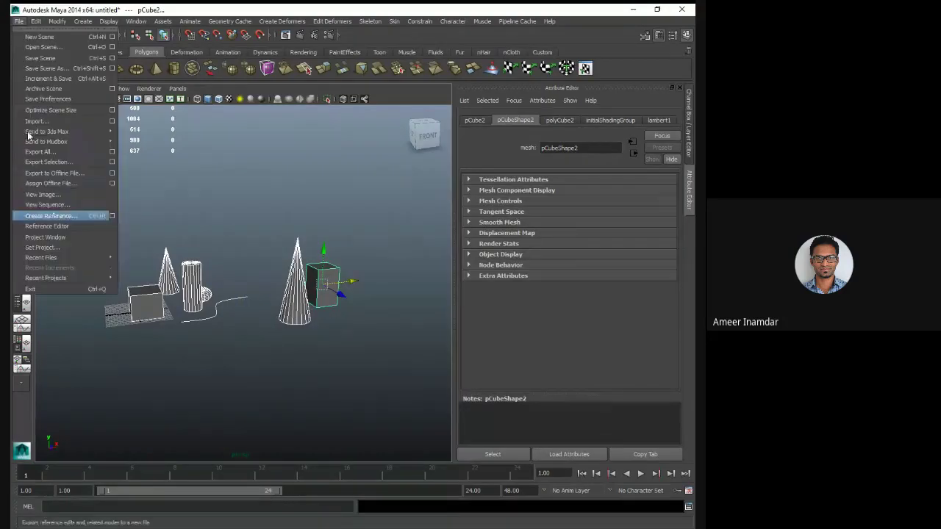
pyautogui.click(50, 67)
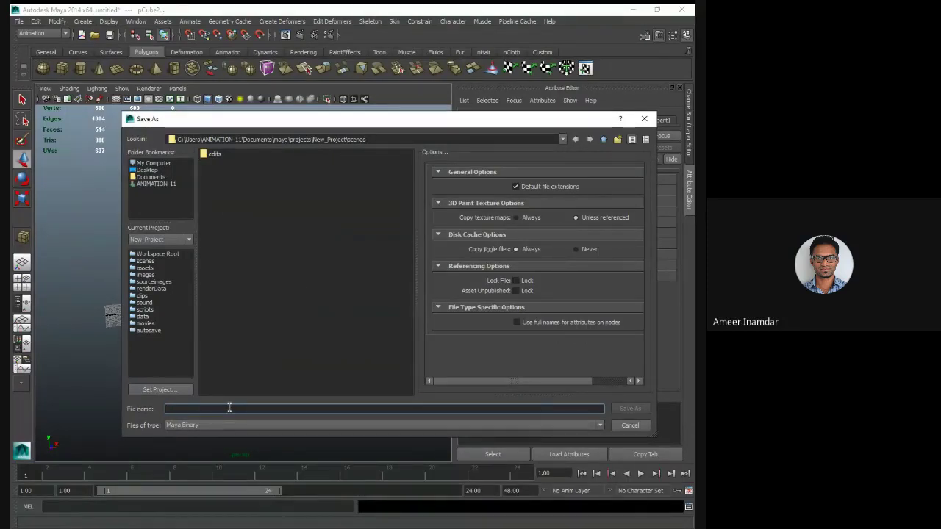
pyautogui.write('images')
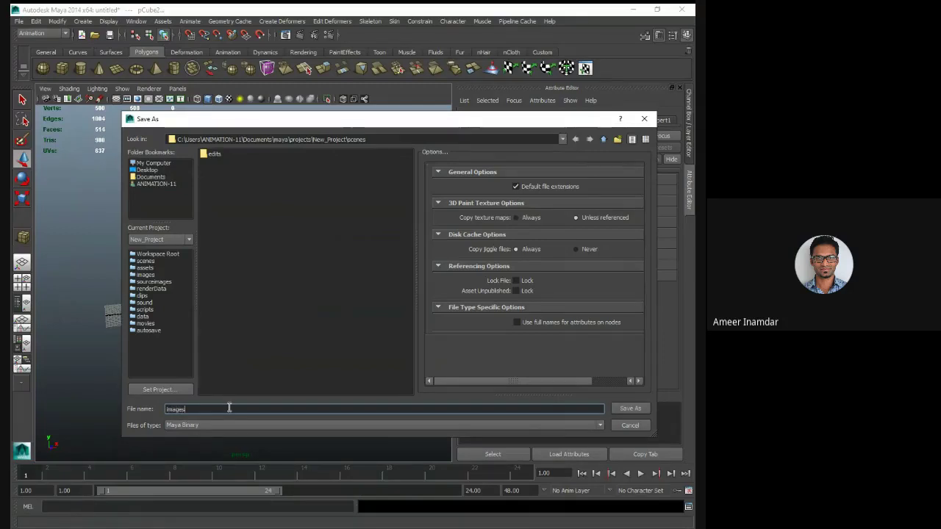
pyautogui.press('BackSpace')
pyautogui.press('BackSpace')
pyautogui.press('BackSpace')
pyautogui.press('BackSpace')
pyautogui.press('BackSpace')
pyautogui.press('BackSpace')
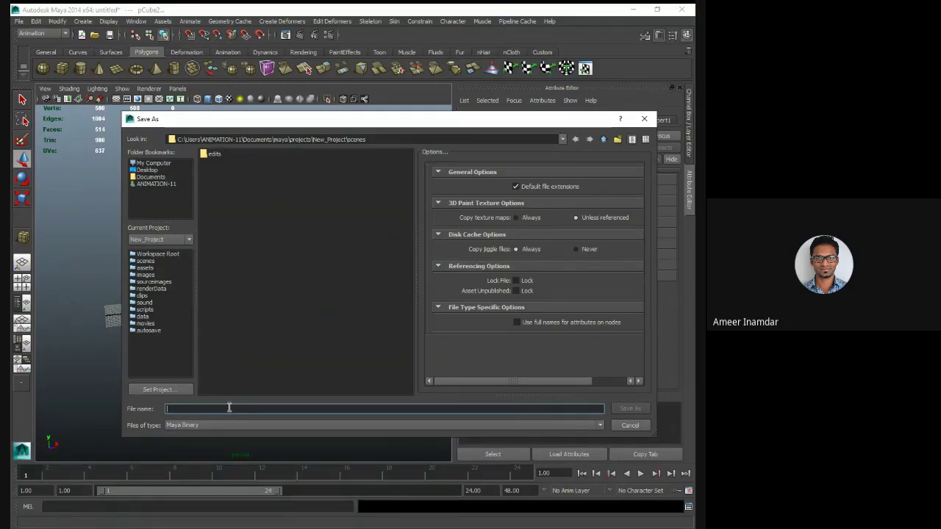
pyautogui.write('nodes')
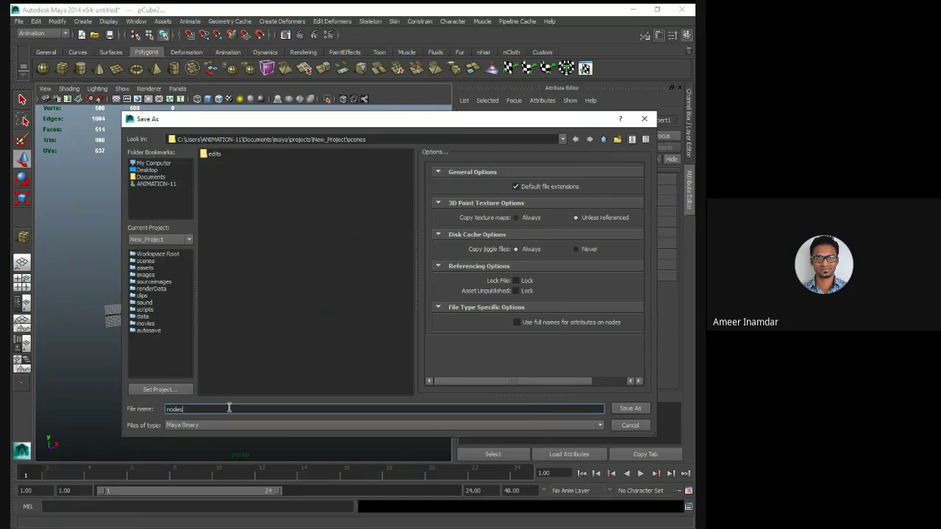
pyautogui.press('Return')
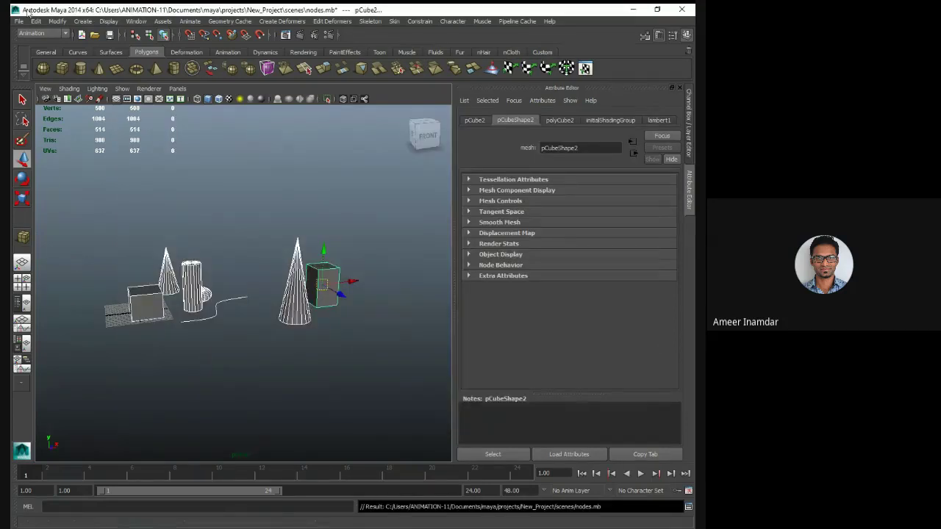
pyautogui.click(265, 158)
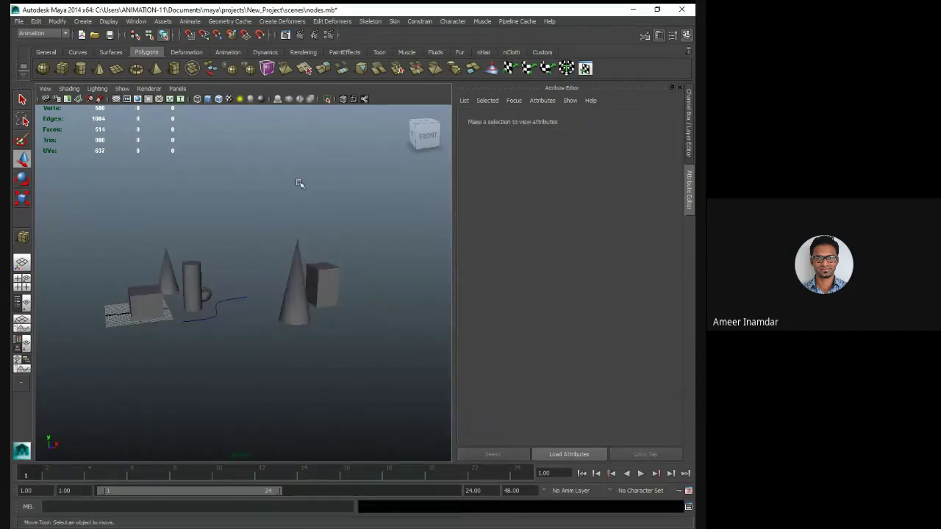
pyautogui.moveTo(410, 375); pyautogui.dragTo(389, 431)
pyautogui.click(87, 181)
pyautogui.click(367, 359)
pyautogui.moveTo(121, 185); pyautogui.dragTo(384, 401)
pyautogui.click(370, 367)
pyautogui.moveTo(91, 207); pyautogui.dragTo(360, 392)
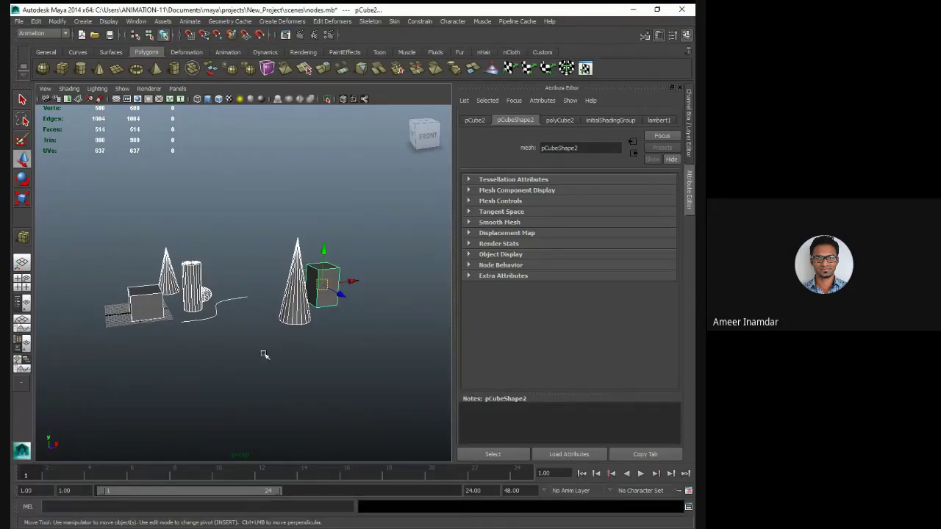
# Select all the primitives and the curve and delete them from the scene
pyautogui.click(380, 389)
pyautogui.moveTo(381, 388); pyautogui.dragTo(87, 191)
pyautogui.press('Delete')
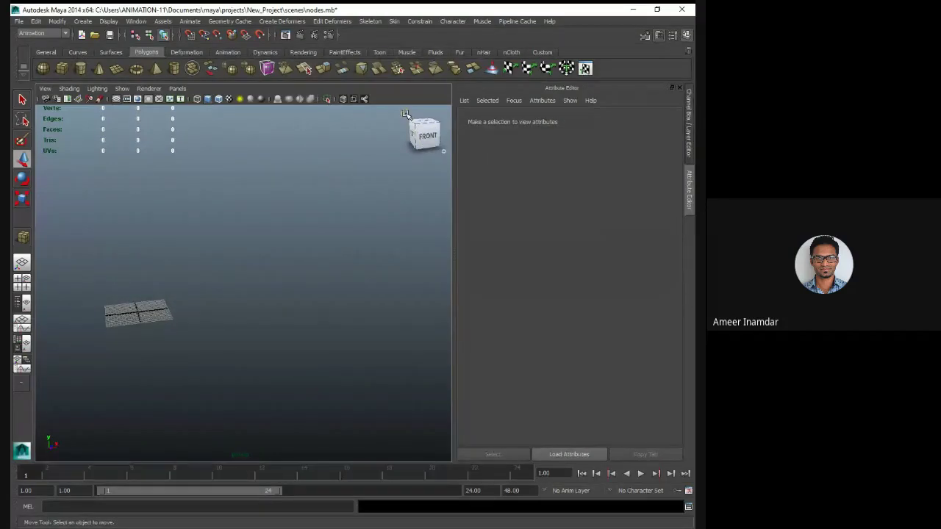
# Draw a polygon cube on the grid, about 9.1 wide, 8.6 high and 9.4 deep, with the Move tool active
pyautogui.click(403, 112)
pyautogui.click(64, 73)
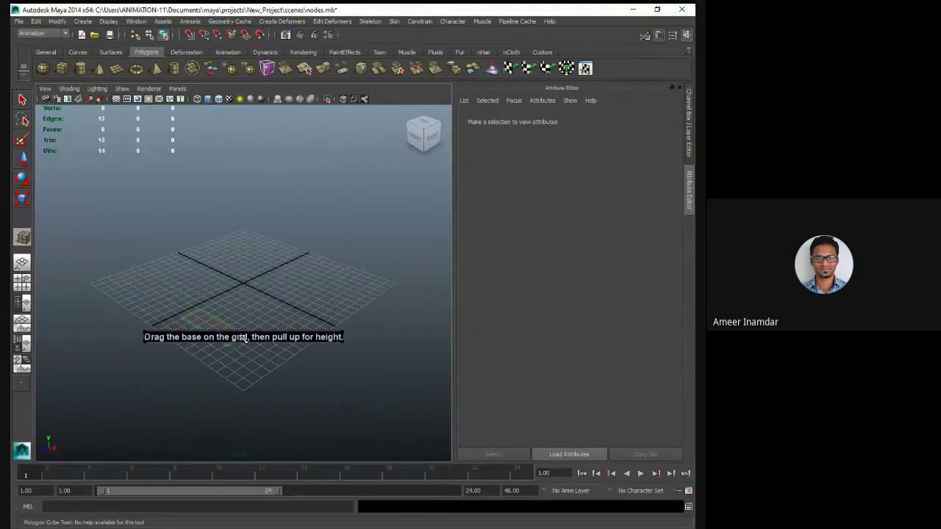
pyautogui.moveTo(184, 320); pyautogui.dragTo(335, 246)
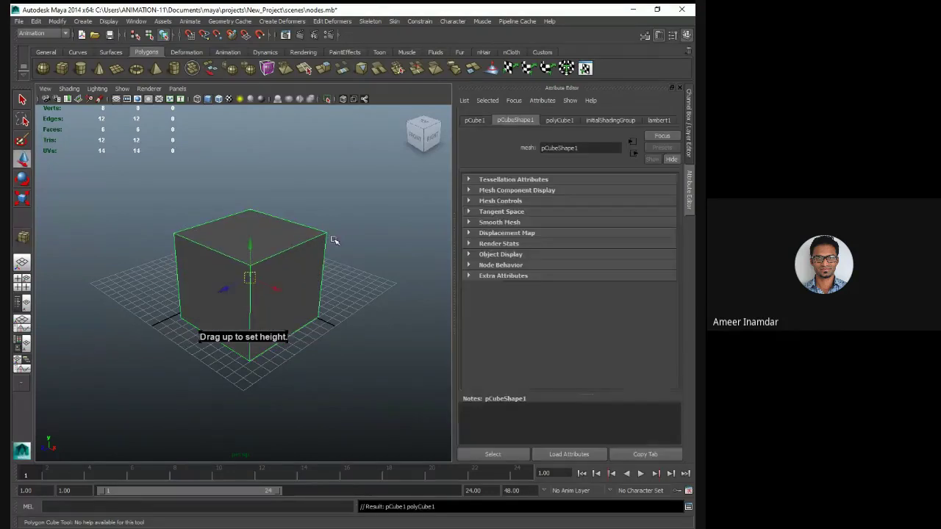
pyautogui.press('w')
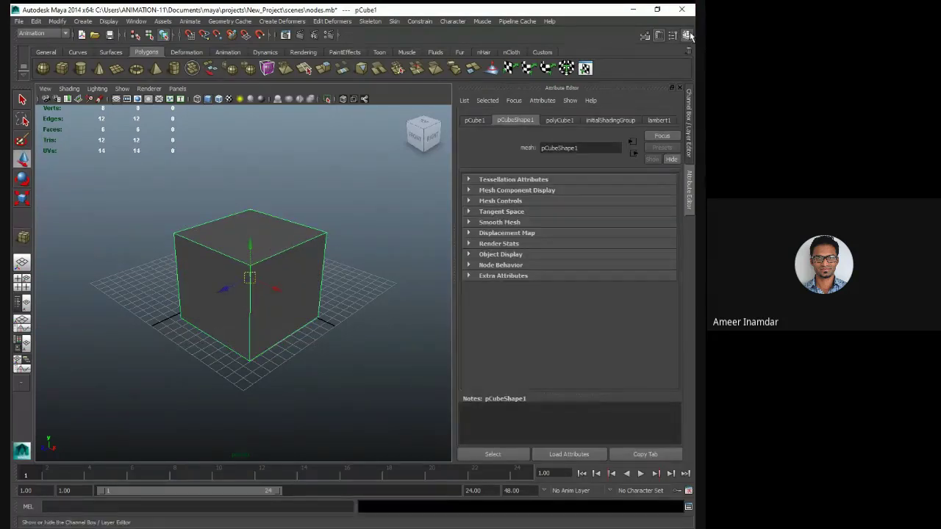
# Set the cube's width to 10 and its height subdivisions to 10
pyautogui.hotkey('ctrl', 'a')
pyautogui.click(588, 242)
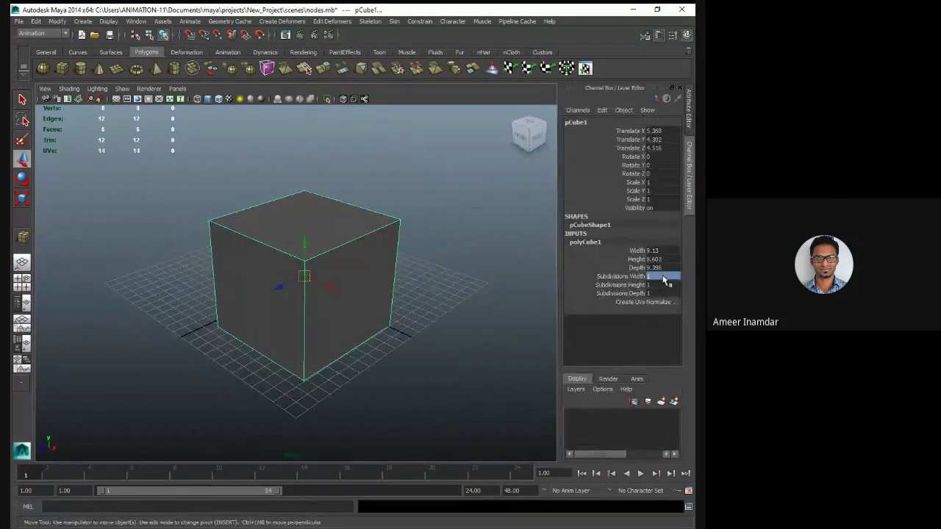
pyautogui.moveTo(657, 276); pyautogui.dragTo(657, 285)
pyautogui.click(661, 251)
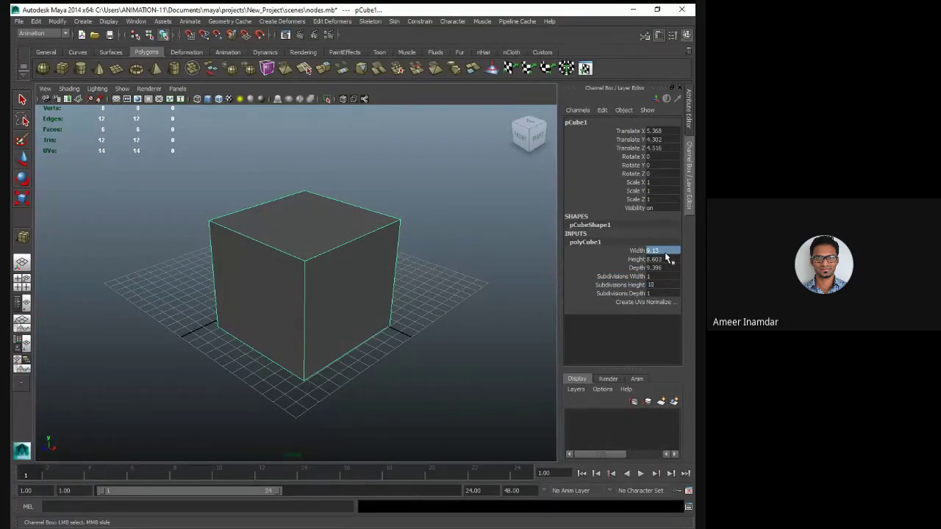
pyautogui.click(662, 268)
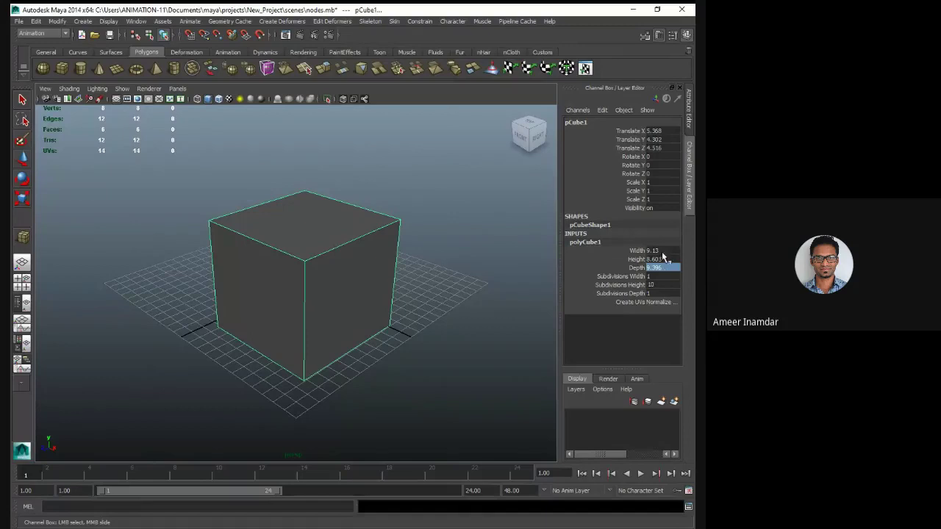
pyautogui.click(662, 253)
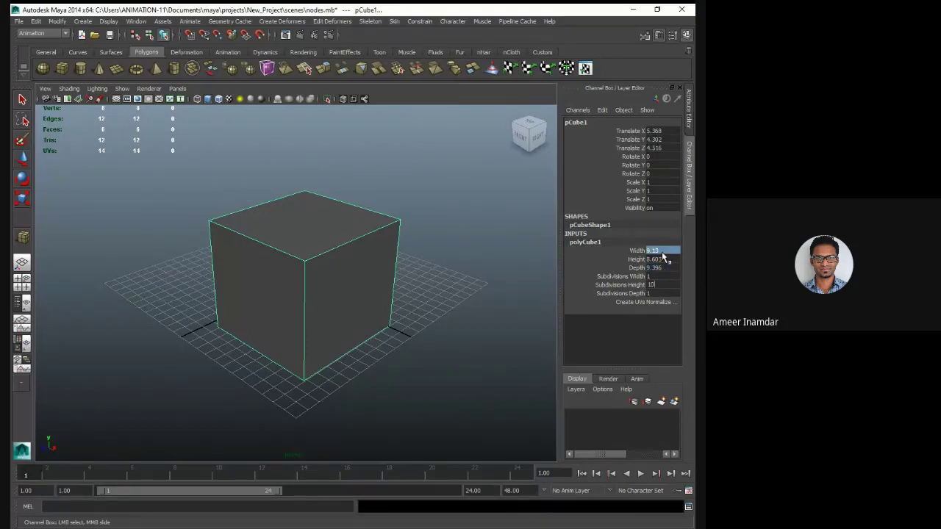
pyautogui.click(363, 290)
pyautogui.click(441, 305)
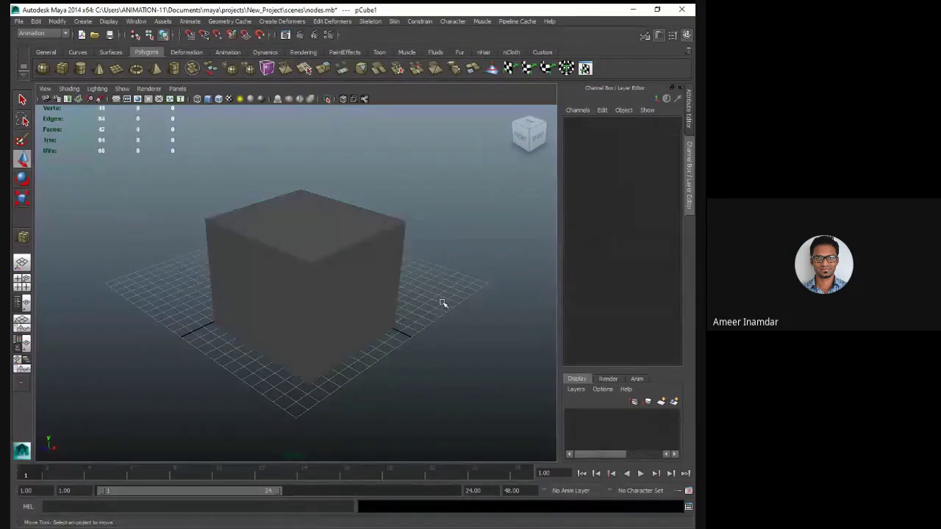
pyautogui.click(352, 289)
# Make the cube's width, height and depth all 10
pyautogui.click(603, 244)
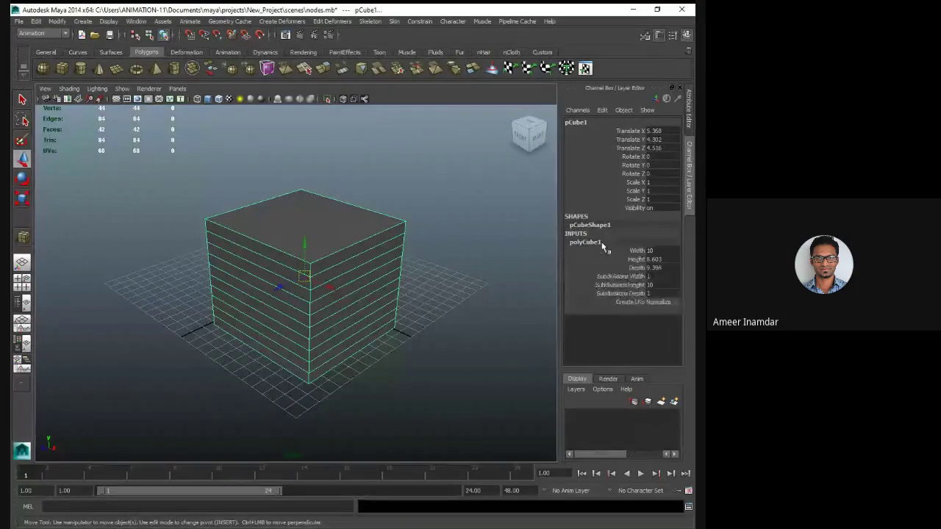
pyautogui.doubleClick(670, 252)
pyautogui.press('Return')
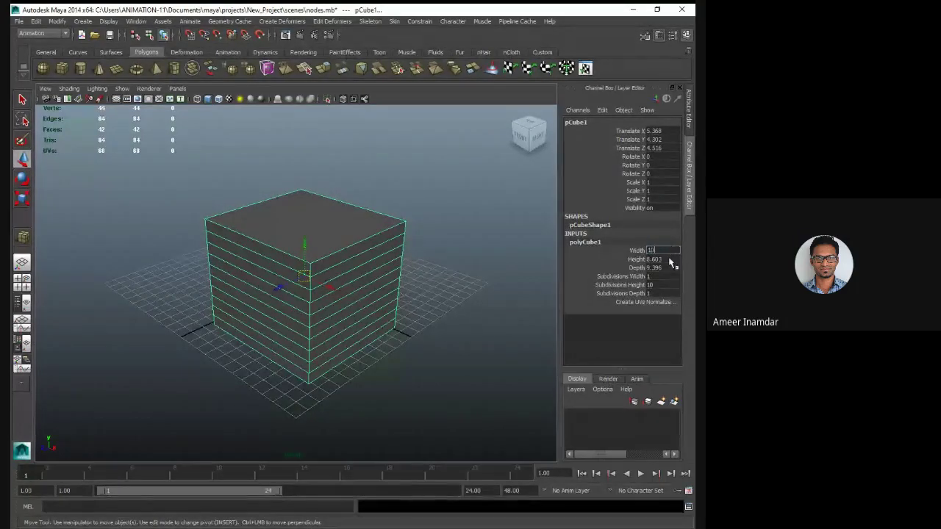
pyautogui.doubleClick(670, 258)
pyautogui.write('10')
pyautogui.press('Return')
pyautogui.doubleClick(667, 268)
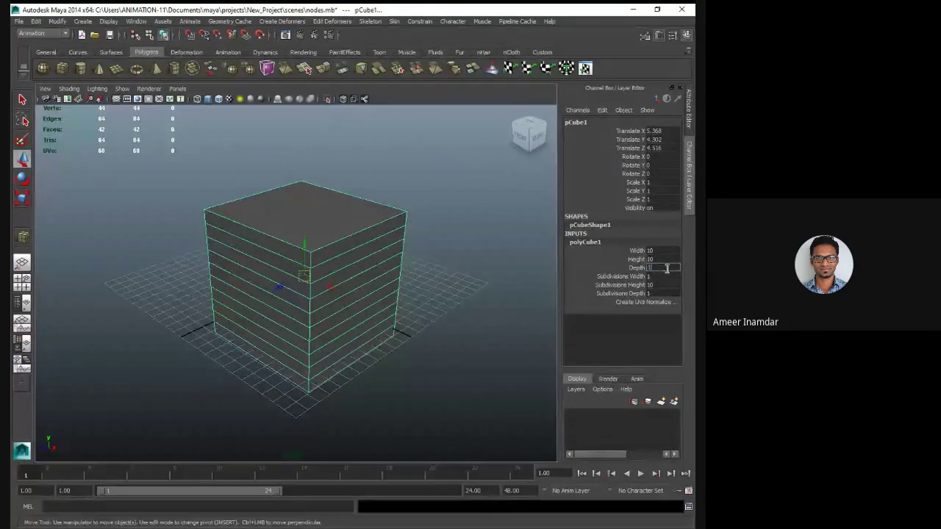
pyautogui.write('10')
pyautogui.press('Return')
# Set the cube's width, height and depth subdivisions to 3 each and deselect the cube
pyautogui.doubleClick(665, 275)
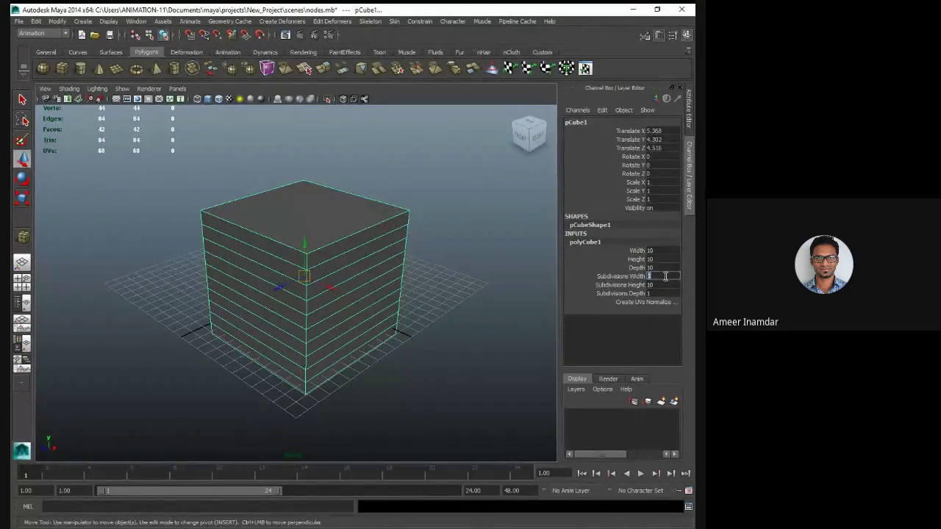
pyautogui.write('3')
pyautogui.press('Return')
pyautogui.doubleClick(662, 286)
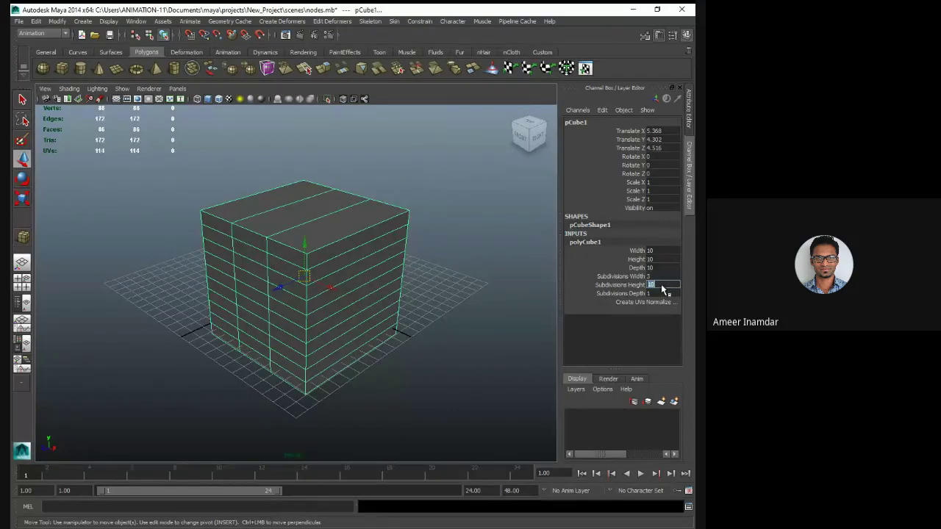
pyautogui.write('3')
pyautogui.press('Return')
pyautogui.doubleClick(661, 295)
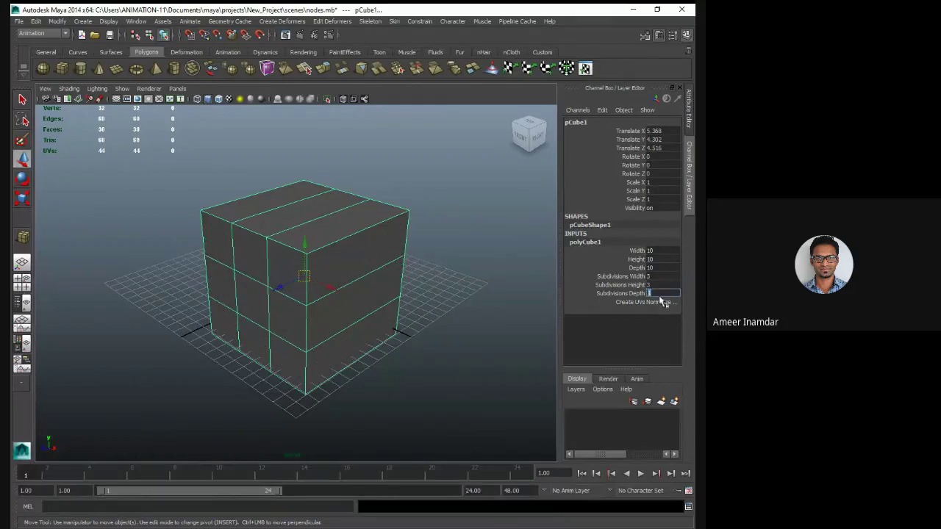
pyautogui.write('3')
pyautogui.press('Return')
pyautogui.click(459, 336)
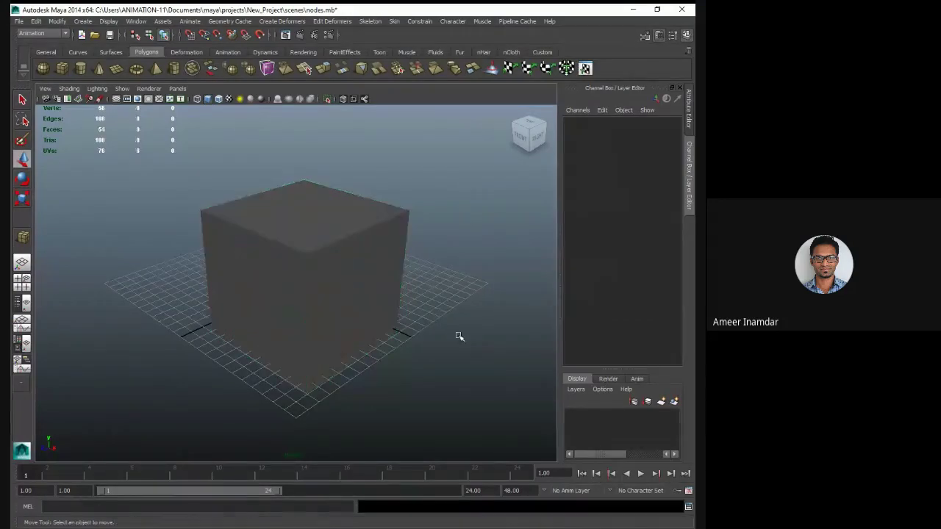
# Select the cube, switch to the Polygons menu set and turn off Keep Faces Together
pyautogui.keyDown('alt'); pyautogui.moveTo(361, 365); pyautogui.dragTo(308, 259); pyautogui.keyUp('alt')
pyautogui.click(380, 275)
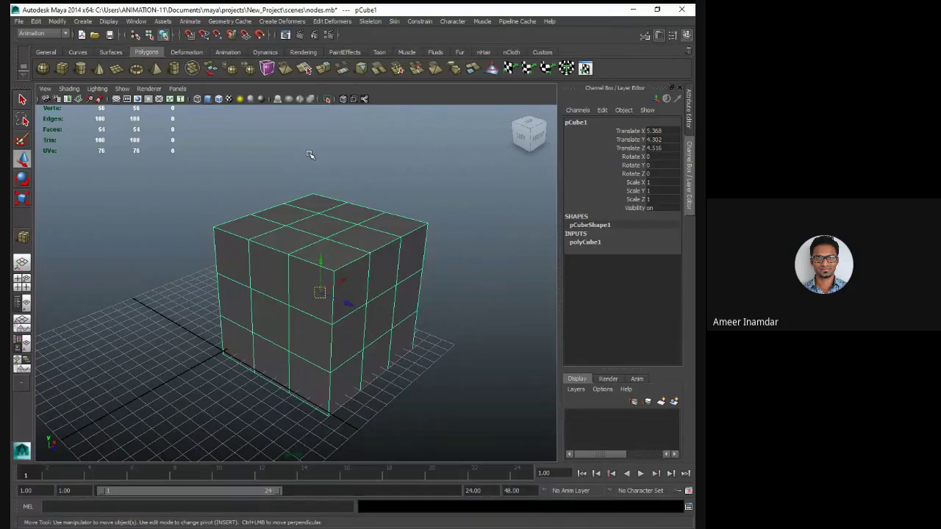
pyautogui.click(61, 34)
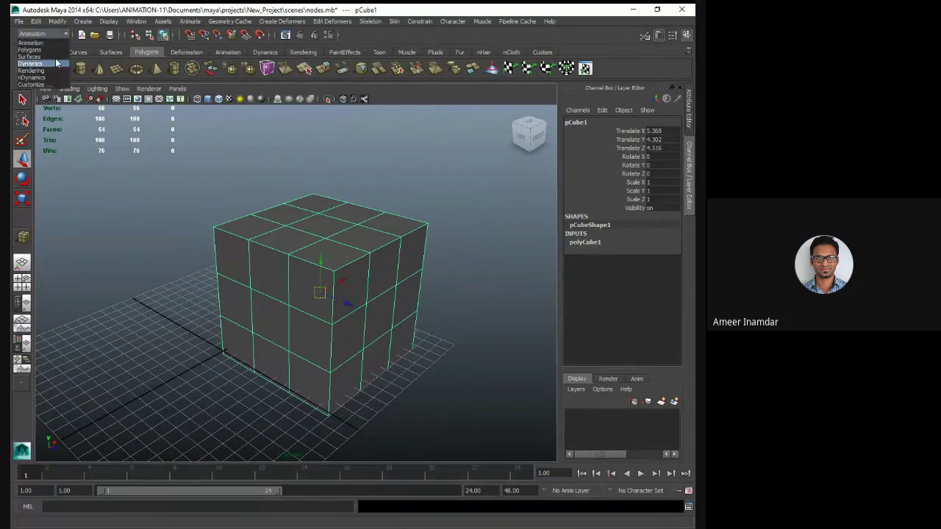
pyautogui.click(46, 49)
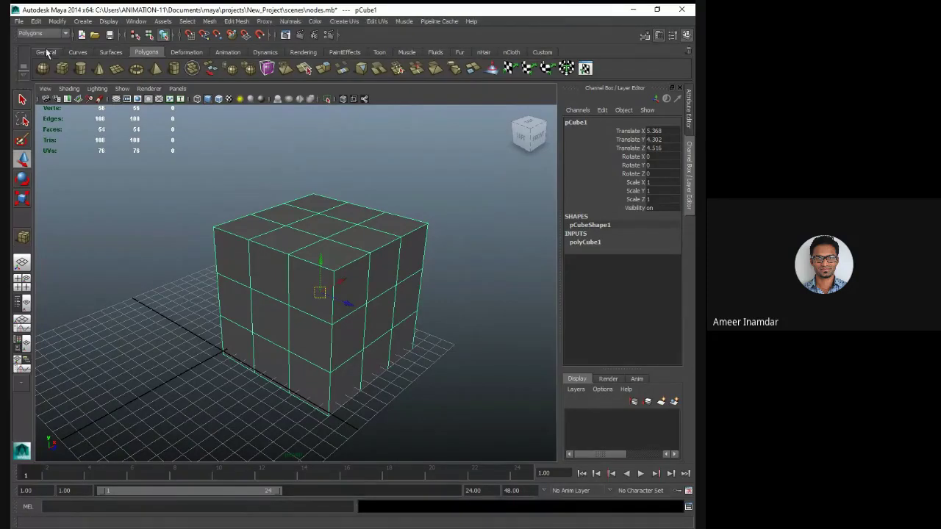
pyautogui.click(237, 21)
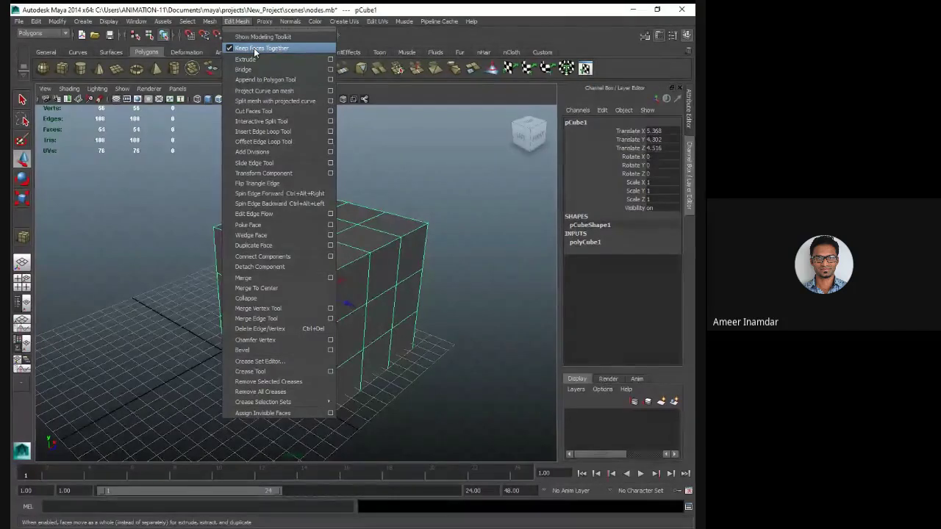
pyautogui.click(254, 48)
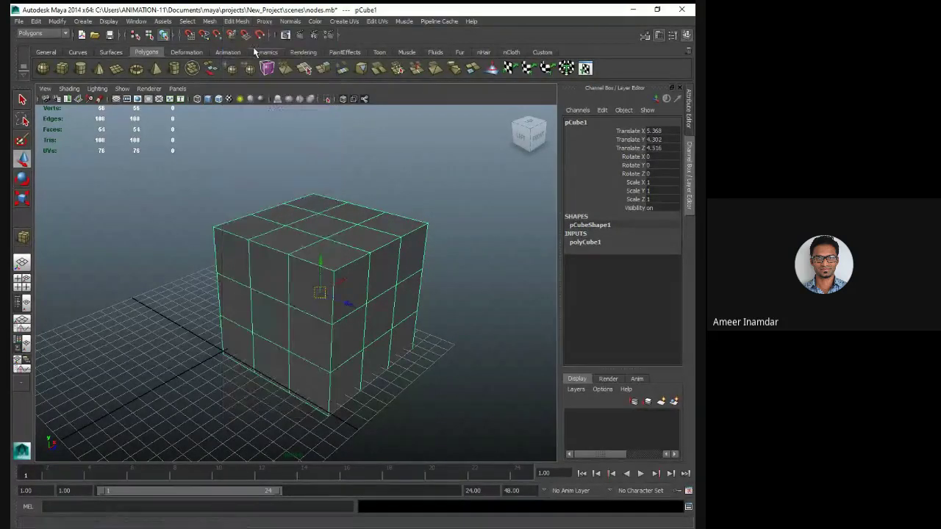
pyautogui.rightClick(325, 225)
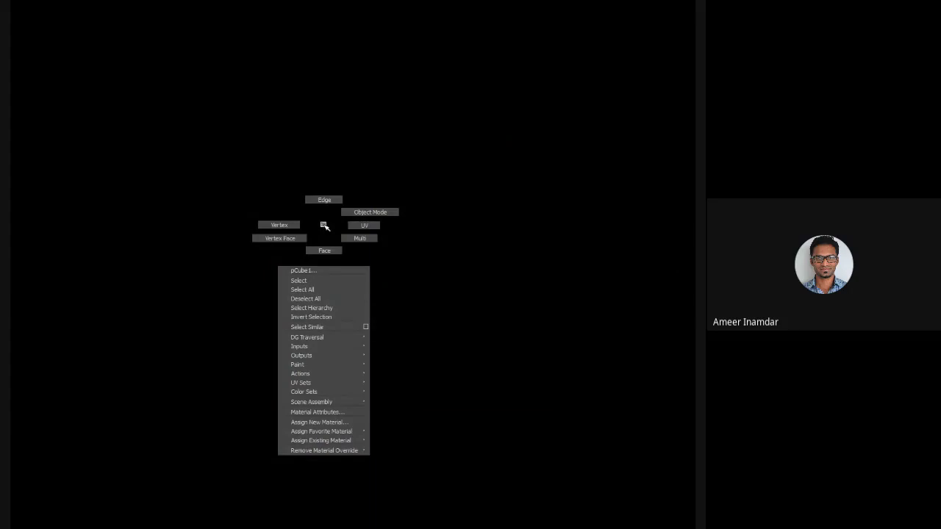
pyautogui.click(325, 226)
pyautogui.rightClick(311, 224)
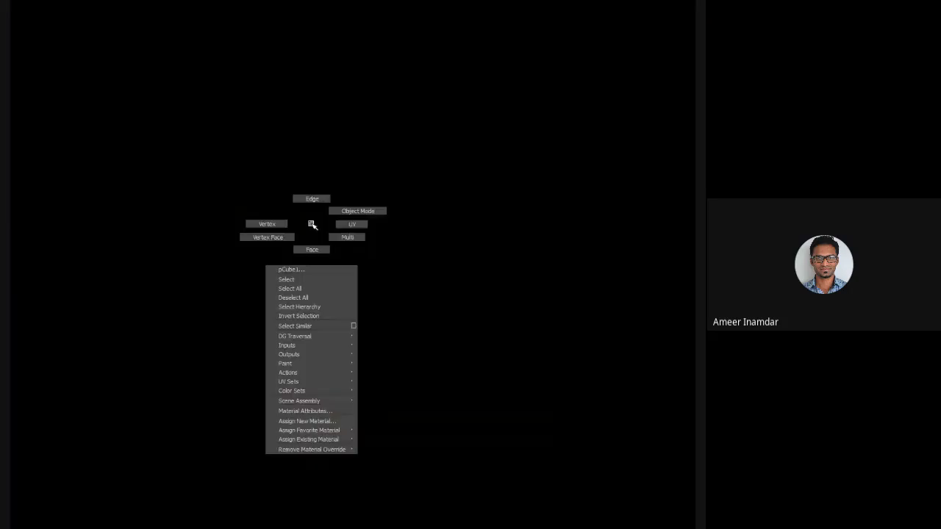
pyautogui.click(312, 224)
pyautogui.click(353, 162)
pyautogui.rightClick(357, 149)
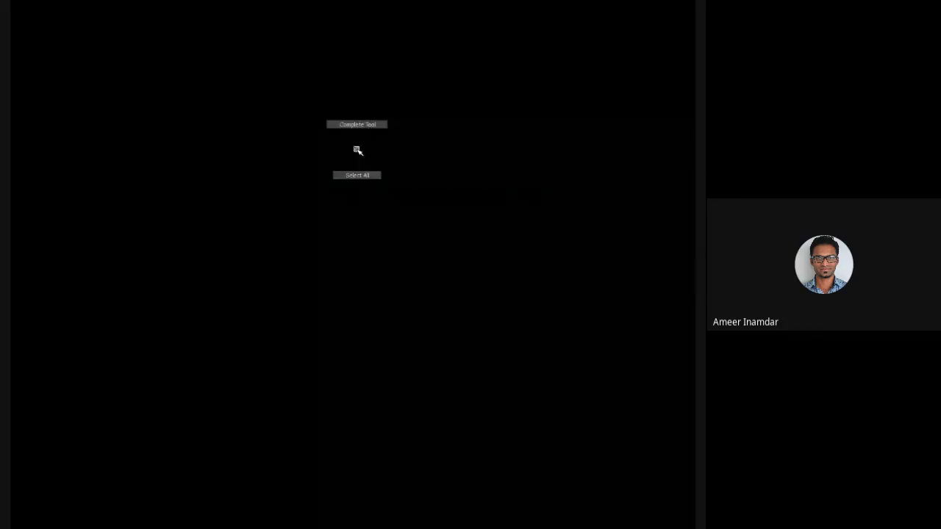
pyautogui.click(380, 190)
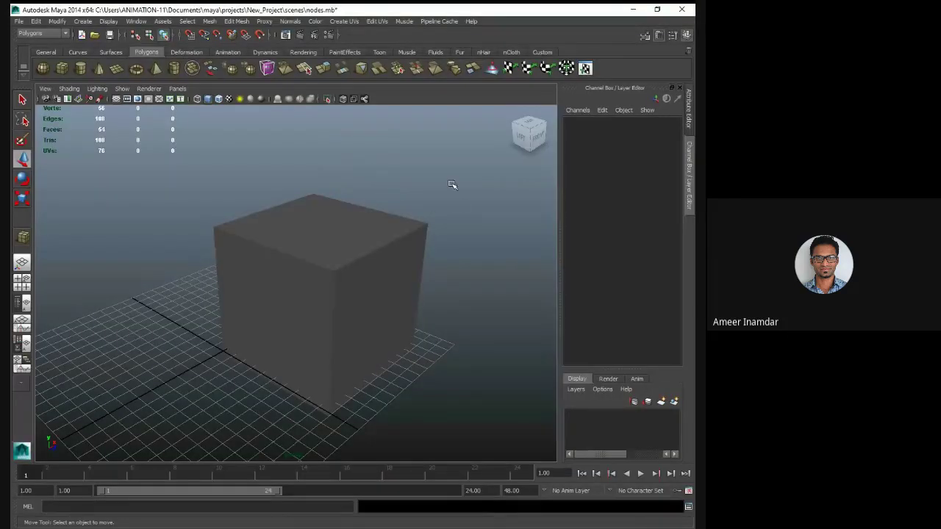
pyautogui.rightClick(444, 151)
pyautogui.moveTo(443, 151); pyautogui.dragTo(456, 129, button='right')
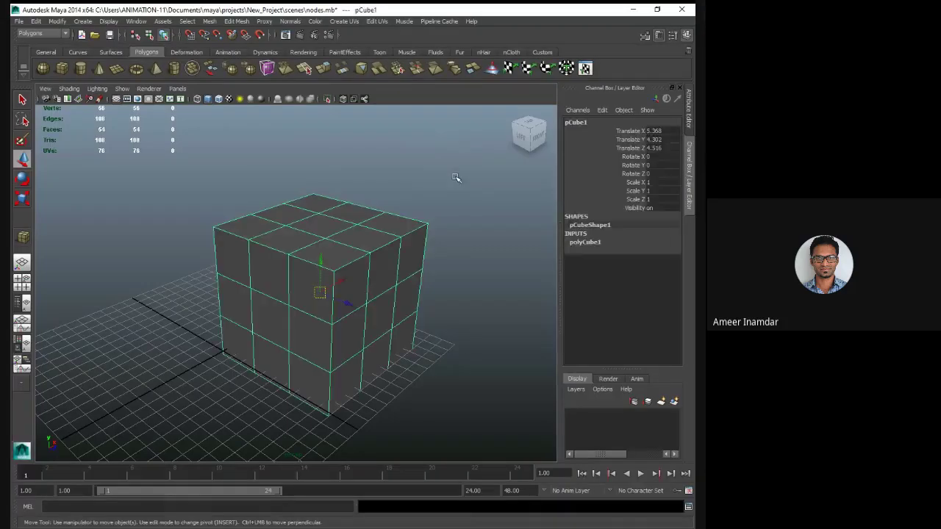
# Switch the cube to face selection mode, leaving no faces selected
pyautogui.rightClick(317, 246)
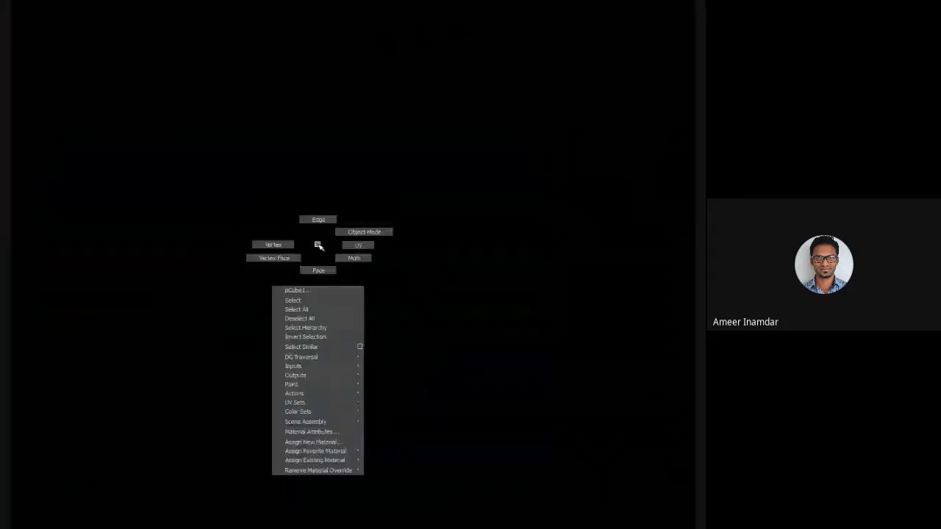
pyautogui.moveTo(317, 246); pyautogui.dragTo(315, 272, button='right')
pyautogui.moveTo(212, 190); pyautogui.dragTo(481, 463)
pyautogui.click(466, 420)
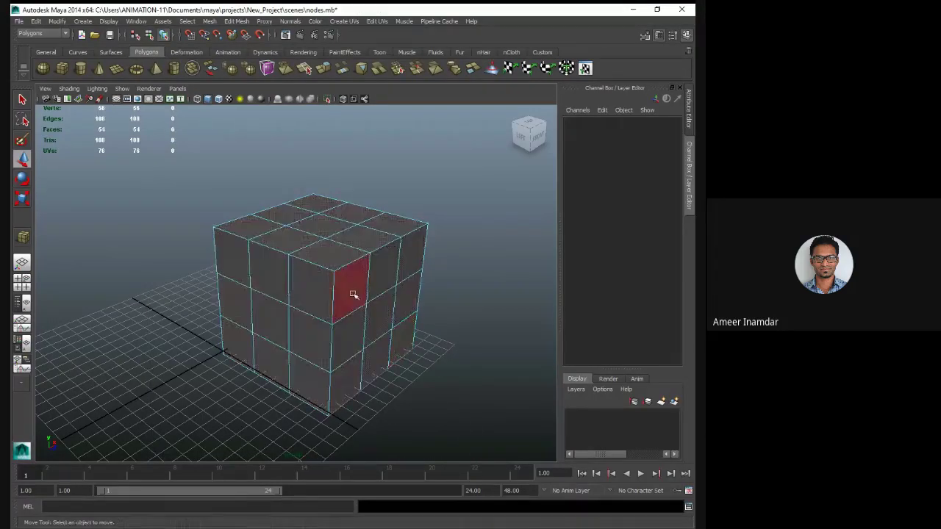
# Extrude the cube's upper corner face with thickness 2.2, an inward offset and 5 divisions, and return the cube to object mode
pyautogui.click(342, 273)
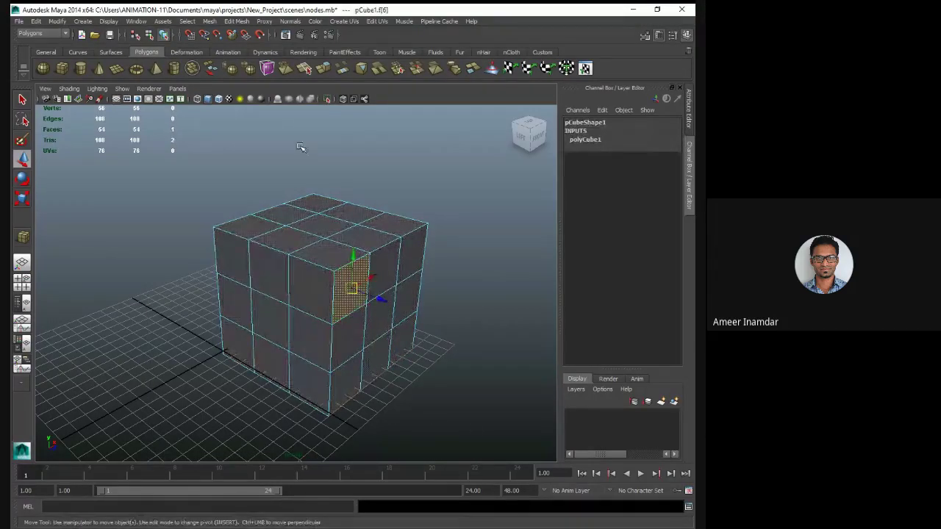
pyautogui.click(324, 68)
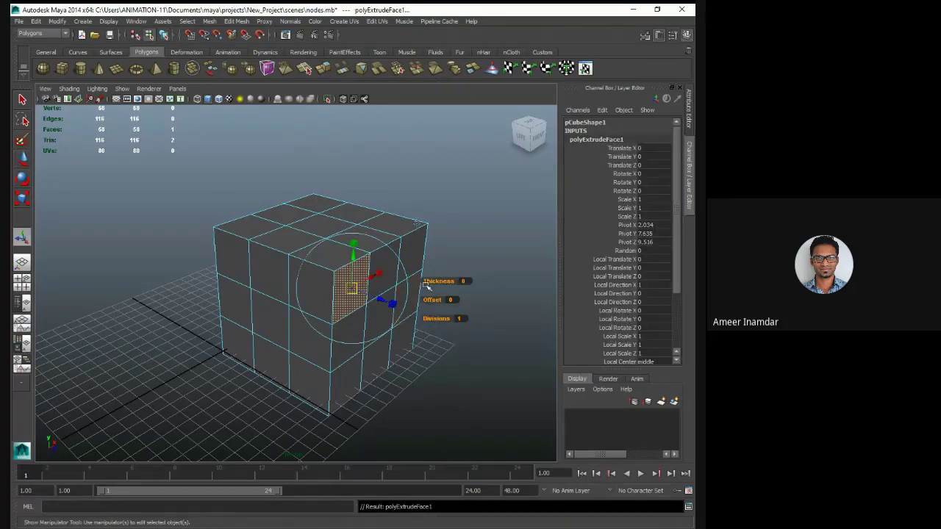
pyautogui.moveTo(431, 281); pyautogui.dragTo(451, 317)
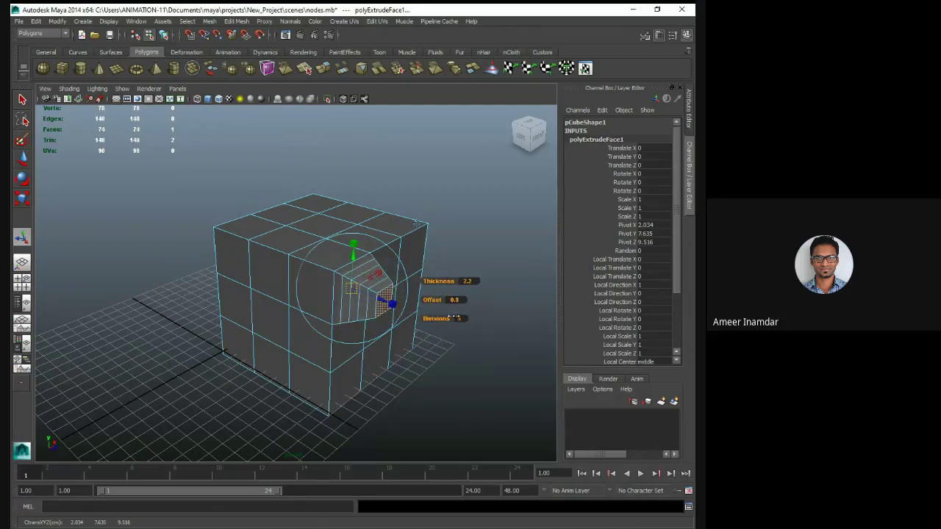
pyautogui.click(422, 371)
pyautogui.moveTo(401, 278); pyautogui.dragTo(438, 269, button='right')
pyautogui.keyDown('alt'); pyautogui.moveTo(438, 270); pyautogui.dragTo(389, 296); pyautogui.keyUp('alt')
pyautogui.scroll(3, 454, 306)
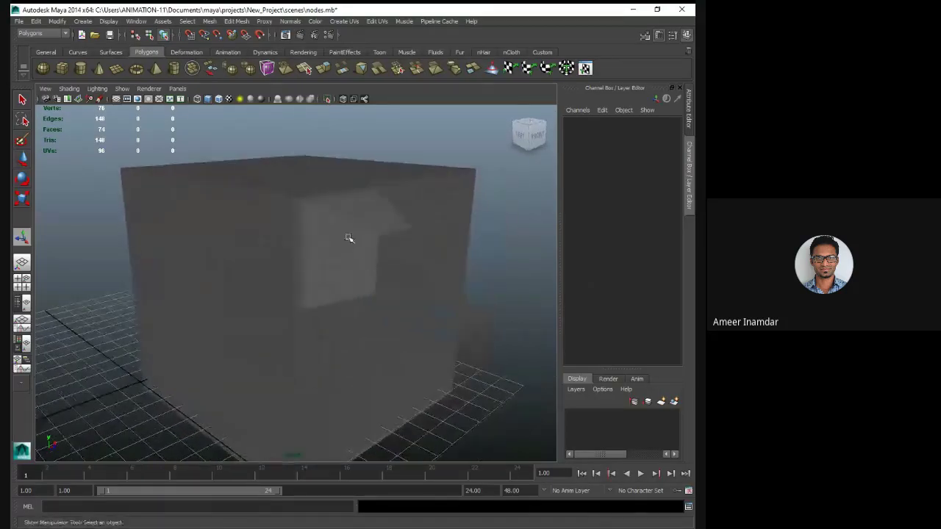
pyautogui.click(350, 240)
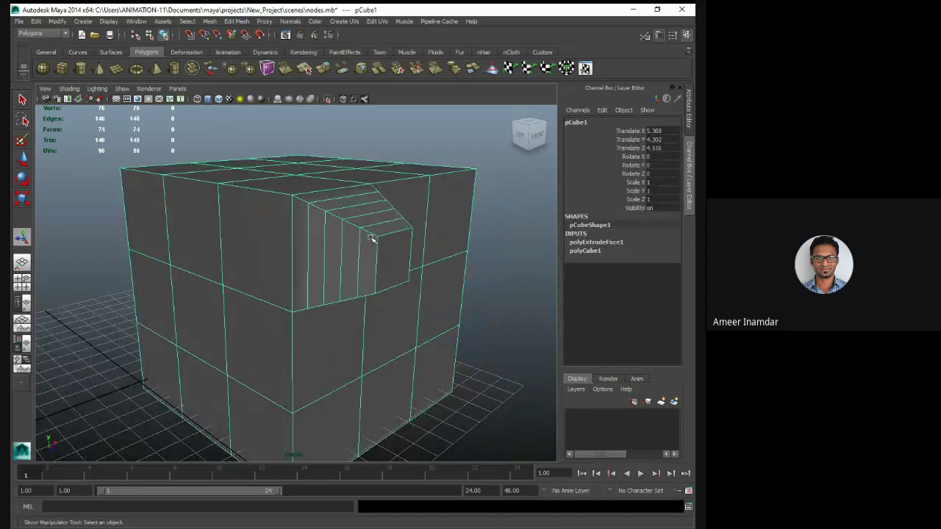
# Undo the corner face extrusion and the face selection on the cube
pyautogui.click(236, 20)
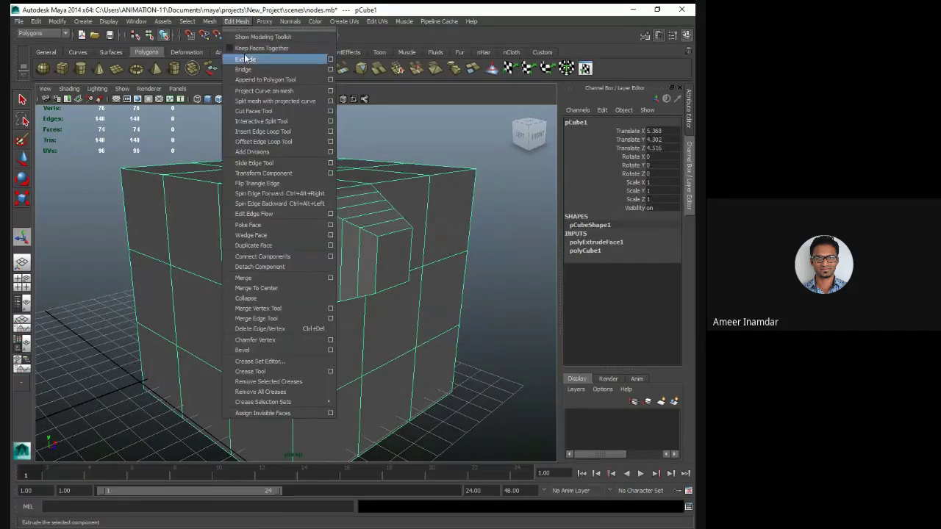
pyautogui.click(413, 166)
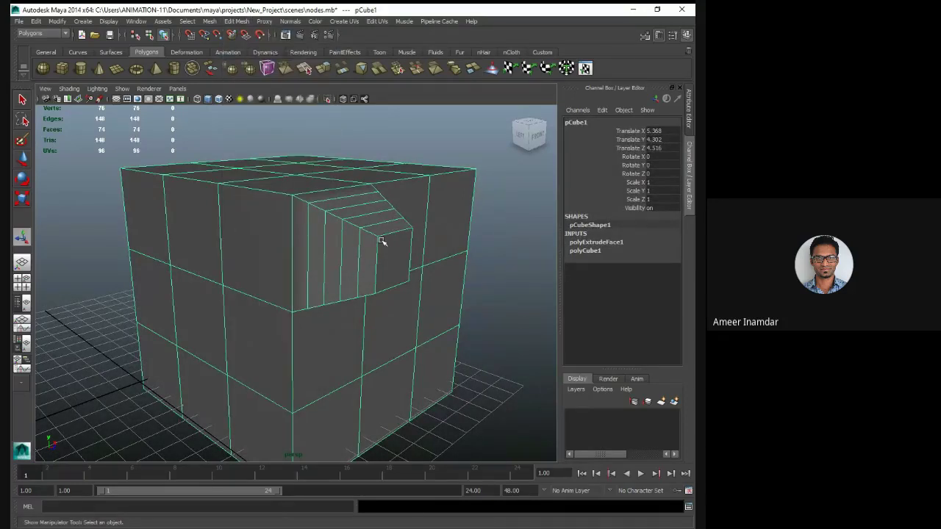
pyautogui.hotkey('ctrl', 'z')
pyautogui.hotkey('ctrl', 'z')
pyautogui.hotkey('ctrl', 'z')
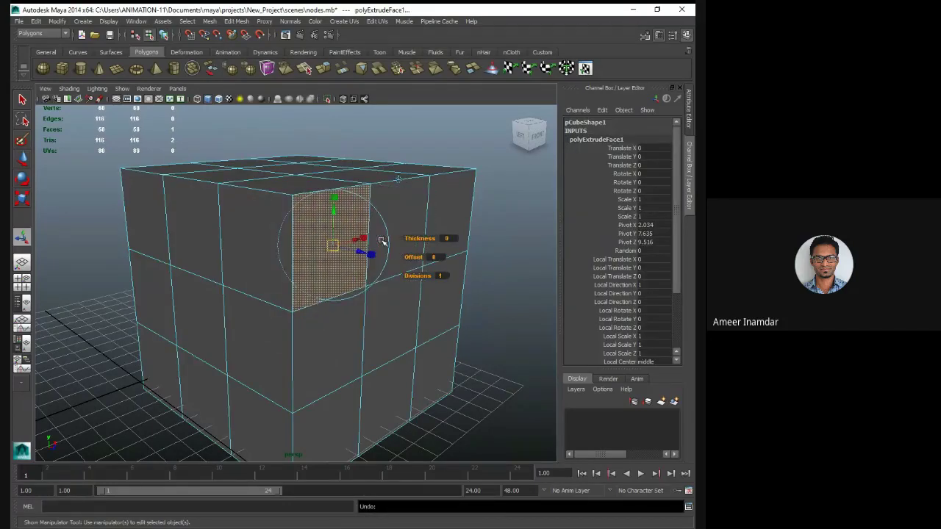
pyautogui.hotkey('ctrl', 'z')
pyautogui.hotkey('ctrl', 'z')
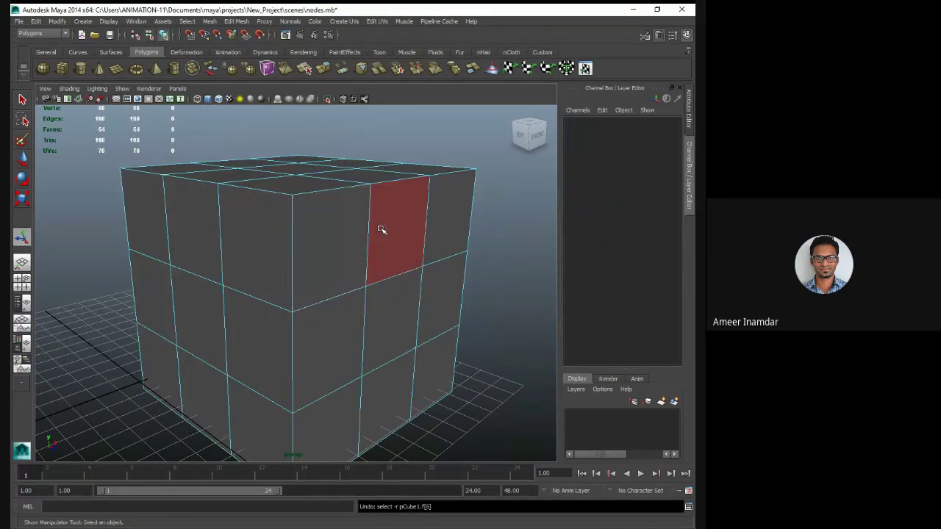
# Select all the cube's faces, check the Keep Faces Together setting and clear the selection
pyautogui.scroll(-5, 485, 246)
pyautogui.scroll(2, 431, 235)
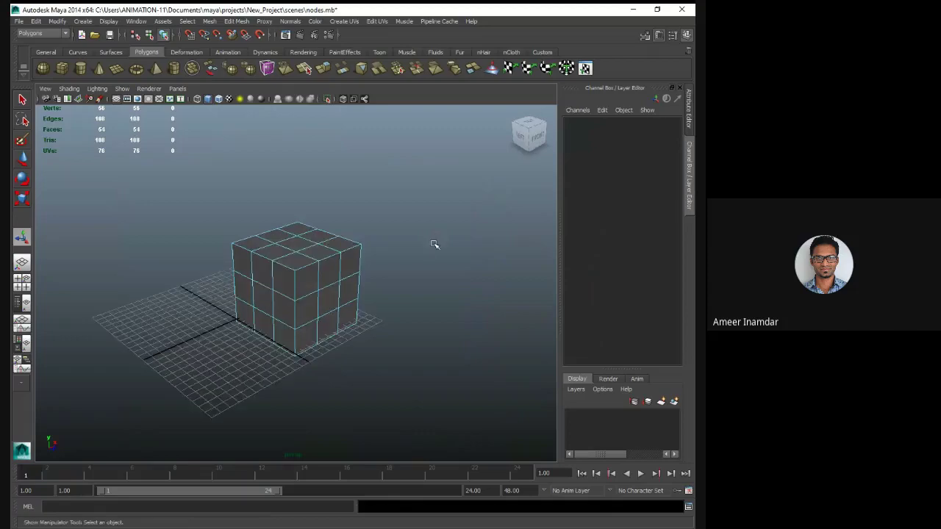
pyautogui.scroll(3, 363, 248)
pyautogui.scroll(2, 364, 247)
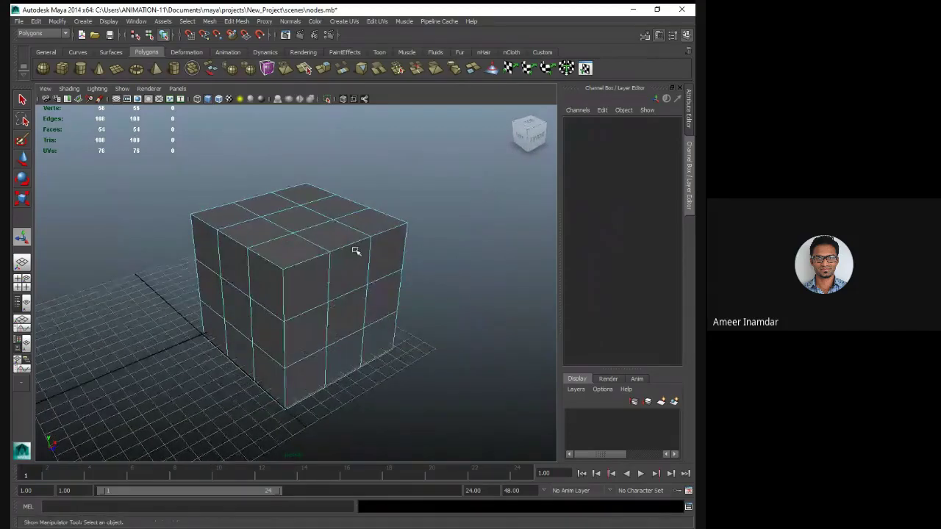
pyautogui.moveTo(141, 167); pyautogui.dragTo(455, 438)
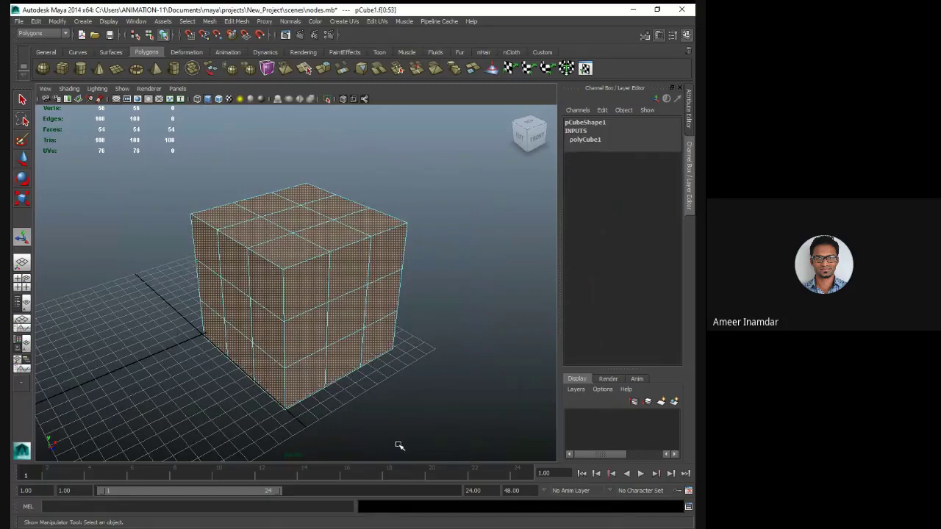
pyautogui.keyDown('alt'); pyautogui.moveTo(398, 391); pyautogui.dragTo(379, 395); pyautogui.keyUp('alt')
pyautogui.click(236, 21)
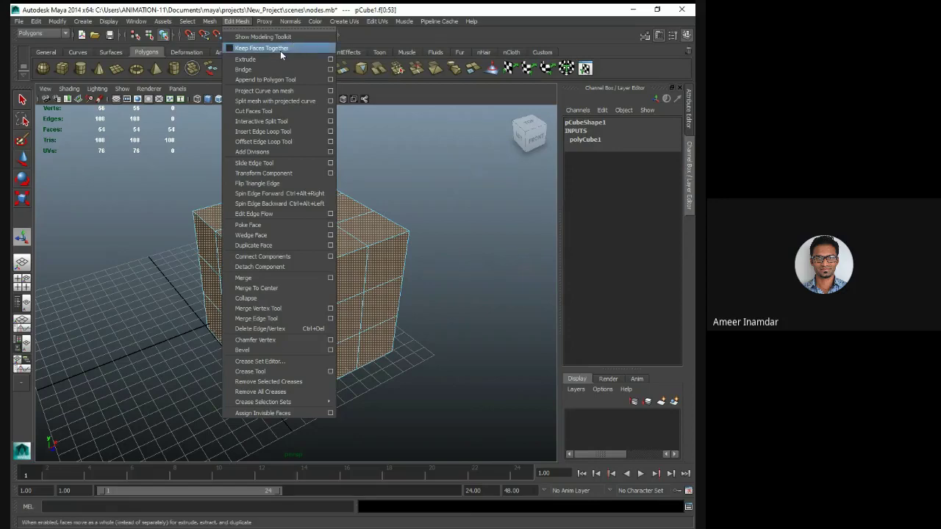
pyautogui.click(468, 276)
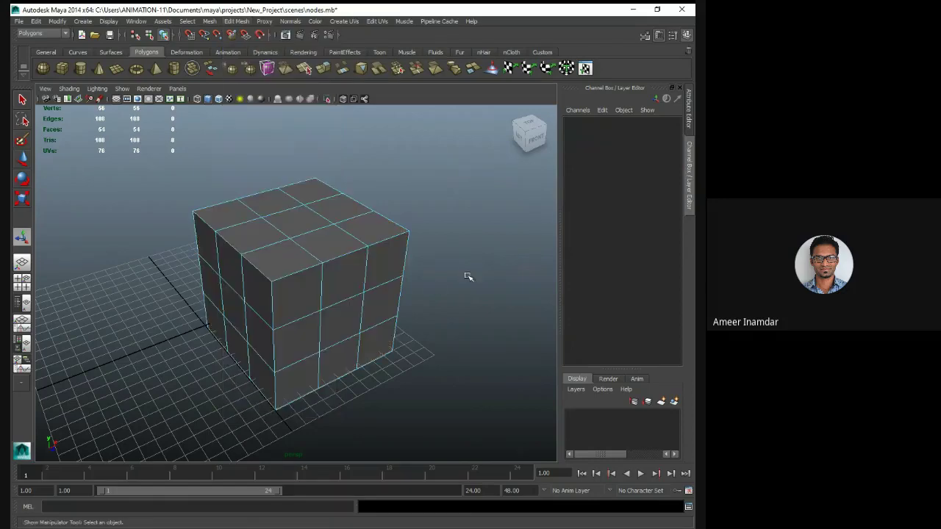
# Extrude all the cube's faces individually with a small thickness and an inward offset, and deselect them
pyautogui.keyDown('alt'); pyautogui.moveTo(464, 276); pyautogui.dragTo(431, 286); pyautogui.keyUp('alt')
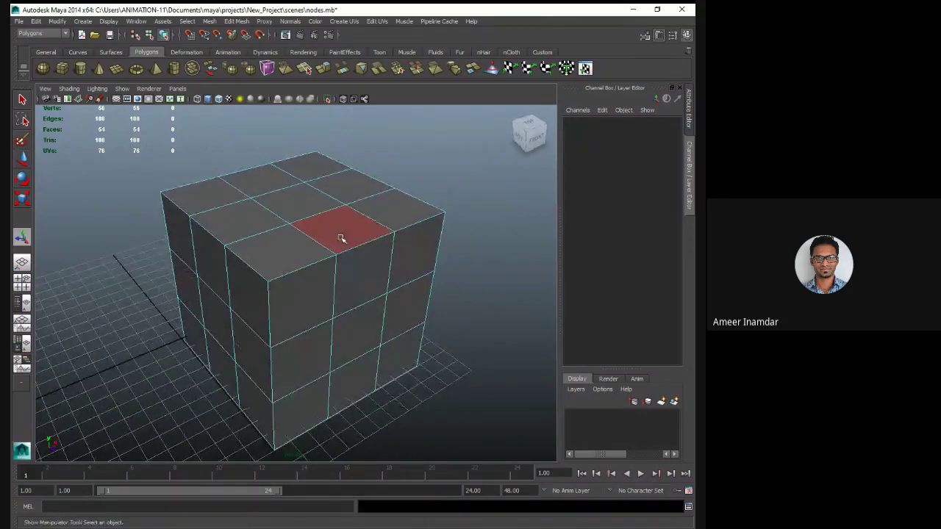
pyautogui.keyDown('alt'); pyautogui.moveTo(338, 238); pyautogui.dragTo(335, 243); pyautogui.keyUp('alt')
pyautogui.scroll(-3, 347, 236)
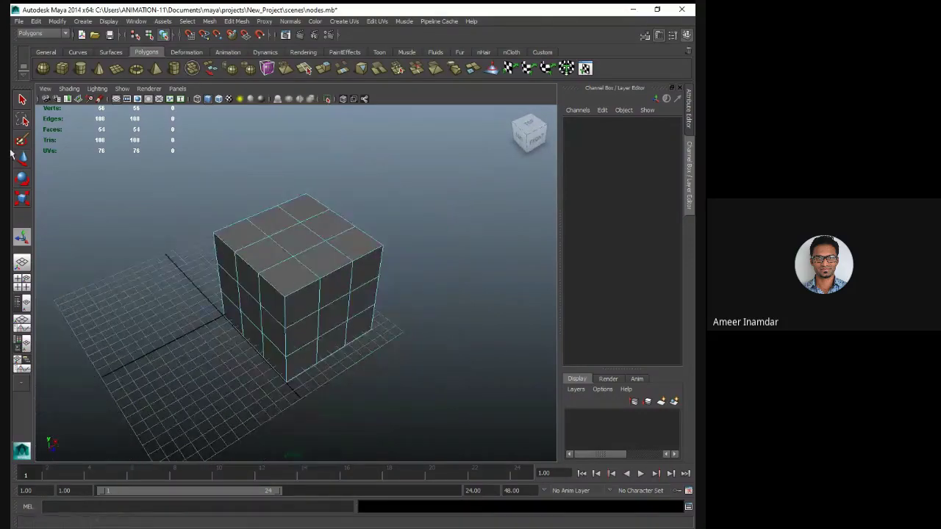
pyautogui.moveTo(188, 194); pyautogui.dragTo(434, 386)
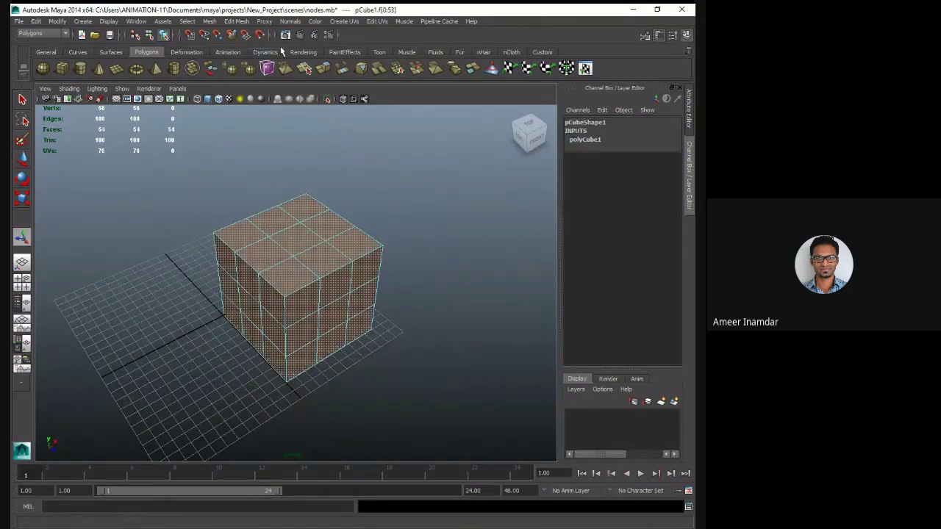
pyautogui.click(323, 69)
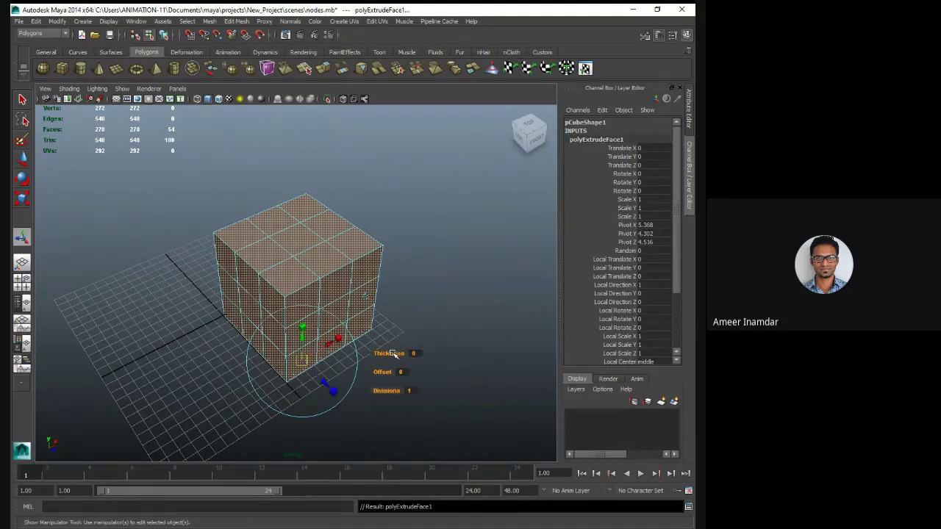
pyautogui.moveTo(394, 354); pyautogui.dragTo(385, 372)
pyautogui.click(425, 281)
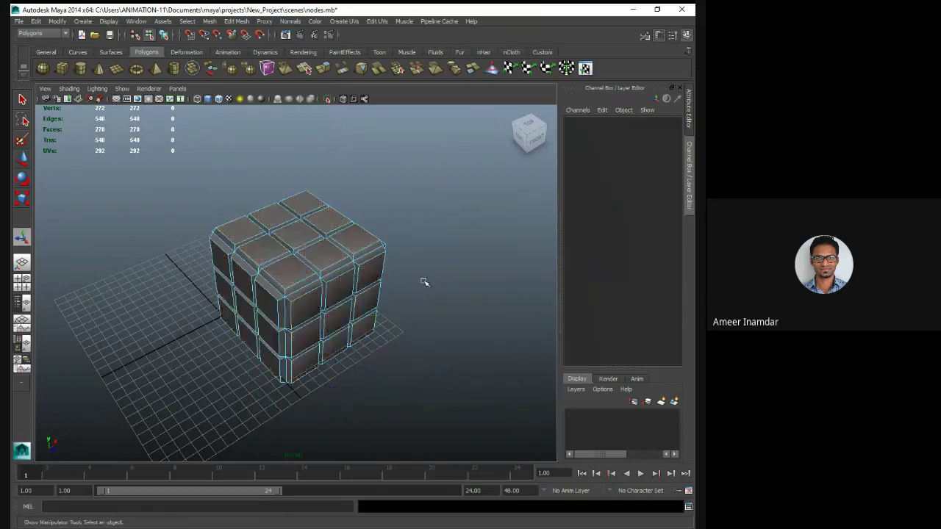
# Return the extruded cube to object mode and select the whole cube
pyautogui.scroll(5, 404, 279)
pyautogui.moveTo(397, 229); pyautogui.dragTo(453, 222, button='right')
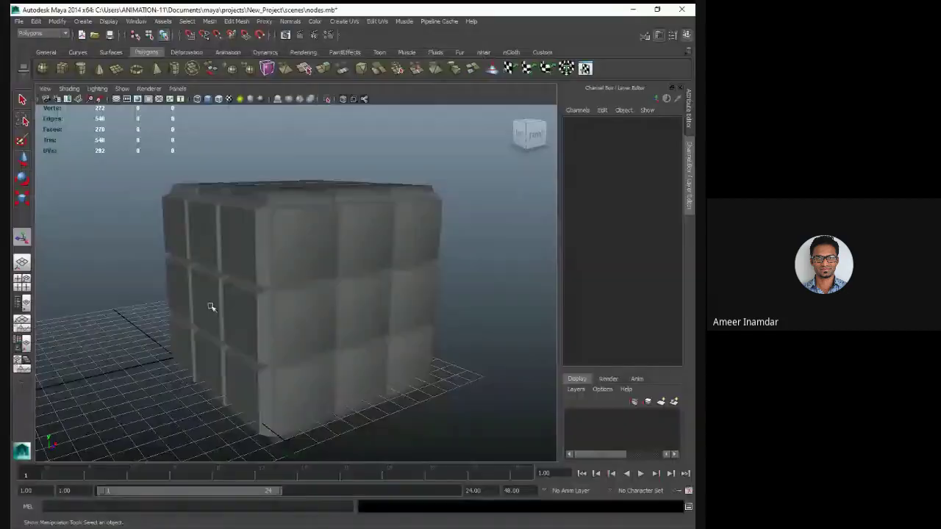
pyautogui.moveTo(210, 309)
pyautogui.keyDown('alt'); pyautogui.mouseDown()
pyautogui.moveTo(231, 292)
pyautogui.moveTo(393, 301)
pyautogui.moveTo(174, 289)
pyautogui.moveTo(236, 275)
pyautogui.moveTo(227, 313)
pyautogui.moveTo(210, 305)
pyautogui.mouseUp(); pyautogui.keyUp('alt')
pyautogui.click(394, 274)
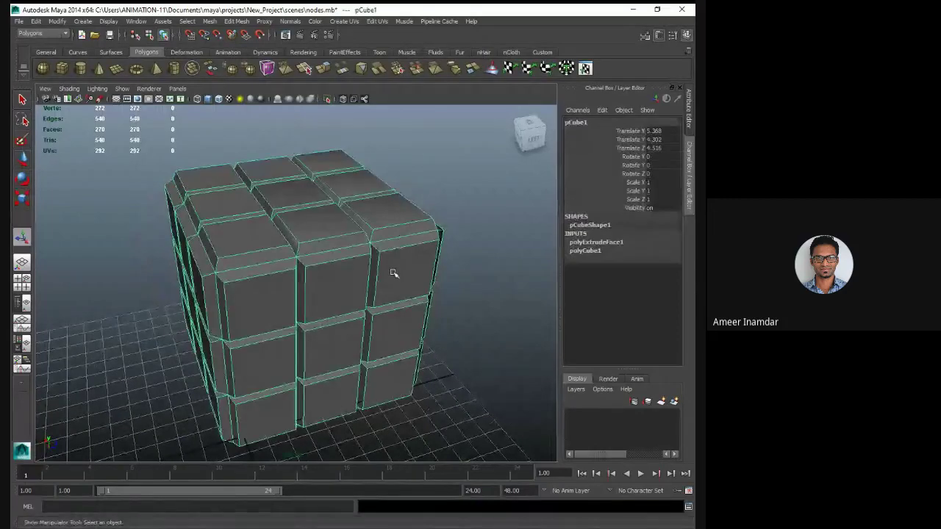
# Examine the extruded cube in smooth mesh preview from several angles and return it to the unsmoothed display
pyautogui.press('3')
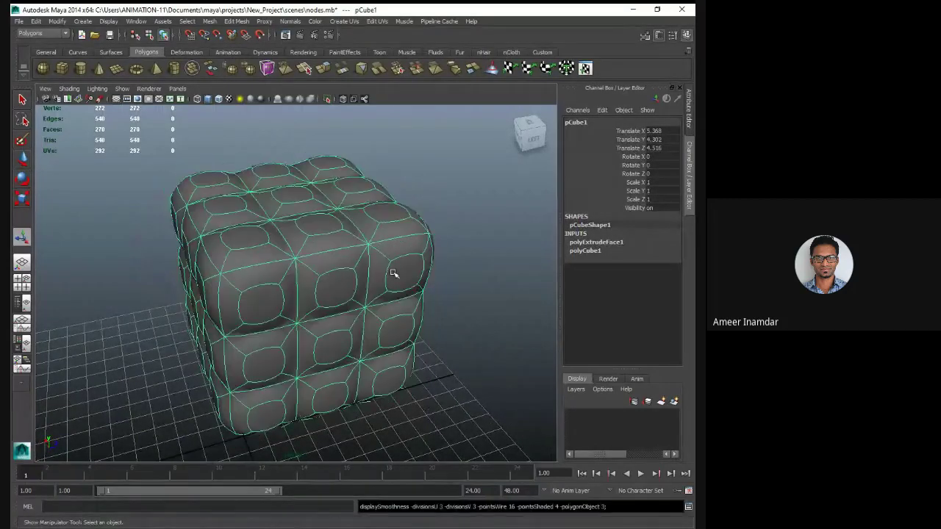
pyautogui.click(468, 291)
pyautogui.keyDown('alt'); pyautogui.moveTo(413, 311); pyautogui.dragTo(302, 264); pyautogui.keyUp('alt')
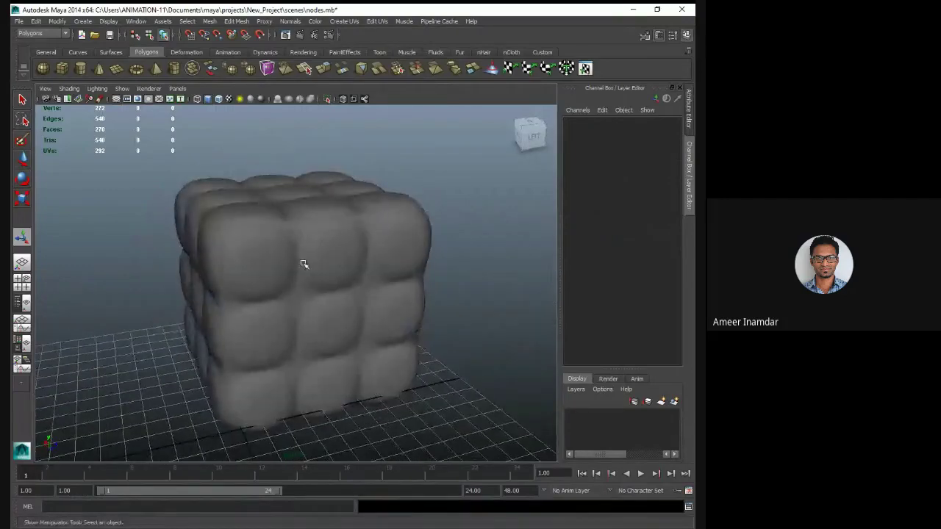
pyautogui.scroll(8, 283, 250)
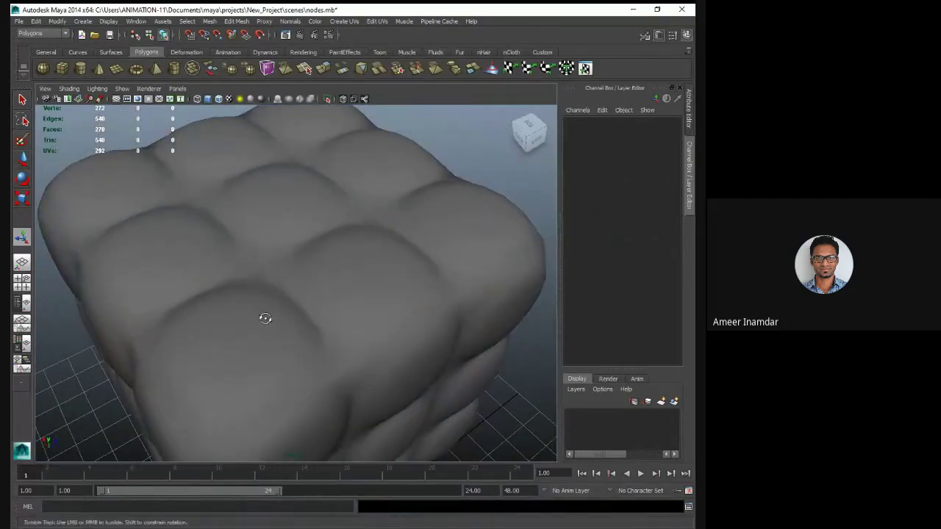
pyautogui.keyDown('alt'); pyautogui.moveTo(264, 319); pyautogui.dragTo(443, 295); pyautogui.keyUp('alt')
pyautogui.scroll(-5, 257, 323)
pyautogui.scroll(-4, 321, 275)
pyautogui.scroll(-3, 378, 314)
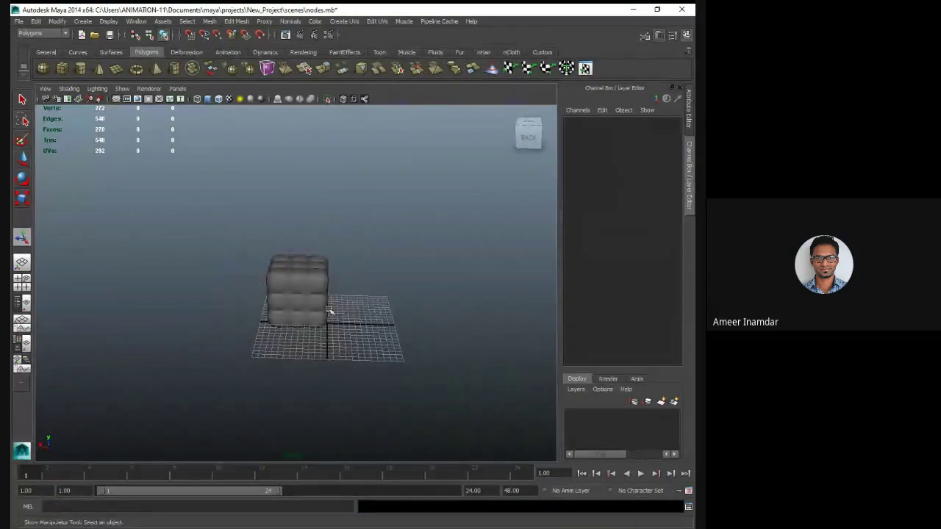
pyautogui.keyDown('alt'); pyautogui.moveTo(329, 311); pyautogui.dragTo(353, 297); pyautogui.keyUp('alt')
pyautogui.click(305, 290)
pyautogui.click(292, 214)
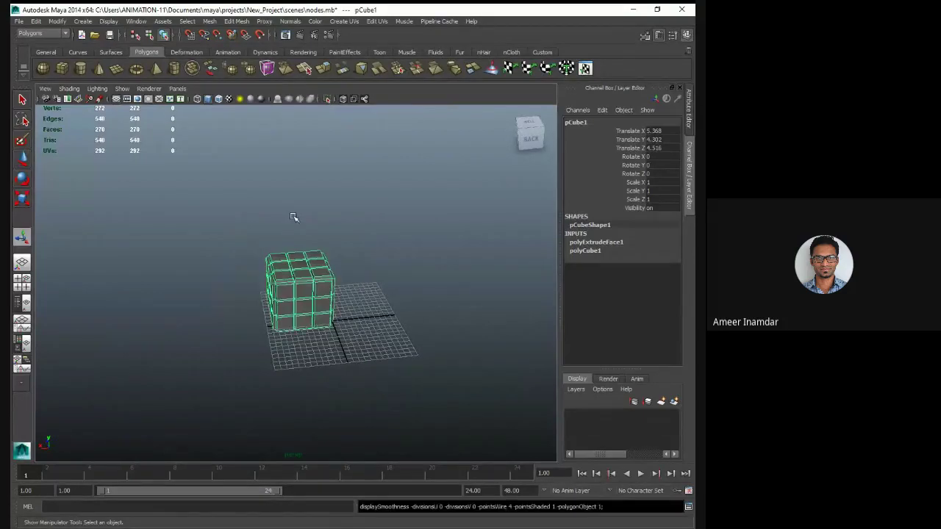
# Create a polygon cylinder beside the cube, centred at about X -6.5, Y 8, Z -10.4
pyautogui.click(80, 68)
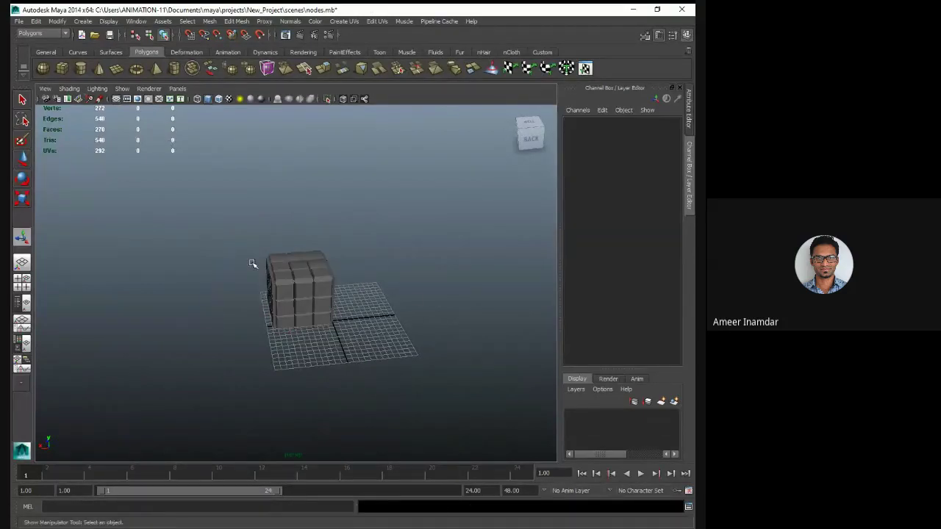
pyautogui.keyDown('alt'); pyautogui.moveTo(406, 291); pyautogui.dragTo(341, 273, button='middle'); pyautogui.keyUp('alt')
pyautogui.keyDown('alt'); pyautogui.moveTo(341, 274); pyautogui.dragTo(336, 262); pyautogui.keyUp('alt')
pyautogui.moveTo(330, 358); pyautogui.dragTo(393, 360)
pyautogui.moveTo(393, 360); pyautogui.dragTo(279, 245)
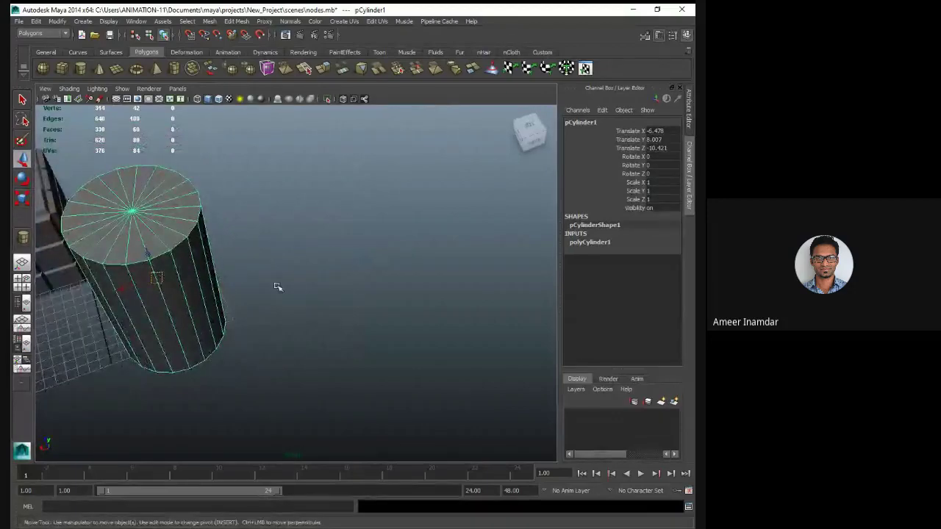
# Select seven adjacent side faces of the polygon cylinder in face mode
pyautogui.rightClick(193, 254)
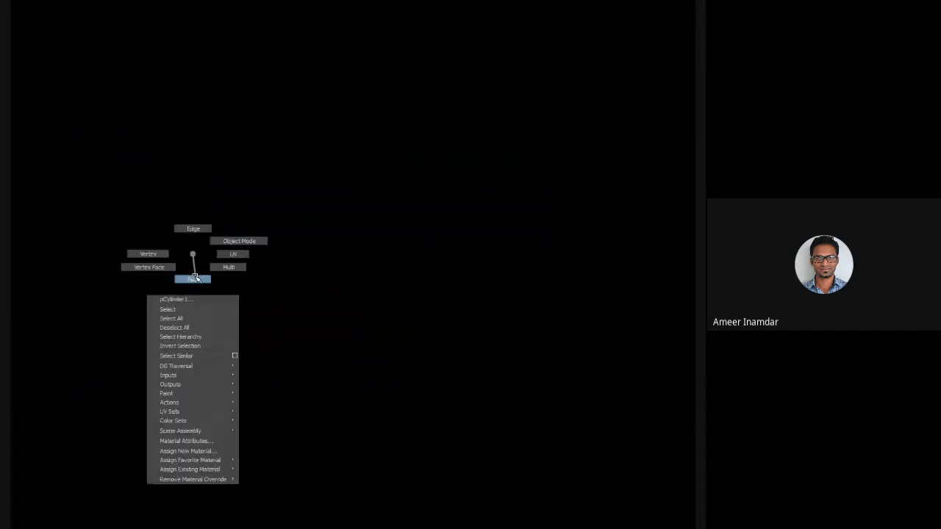
pyautogui.click(194, 278)
pyautogui.click(192, 287)
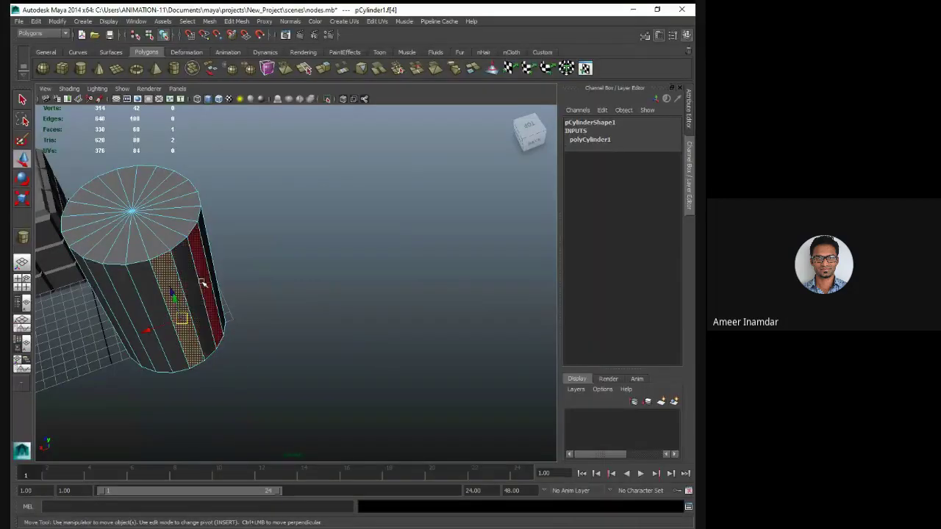
pyautogui.keyDown('shift'); pyautogui.click(205, 274); pyautogui.keyUp('shift')
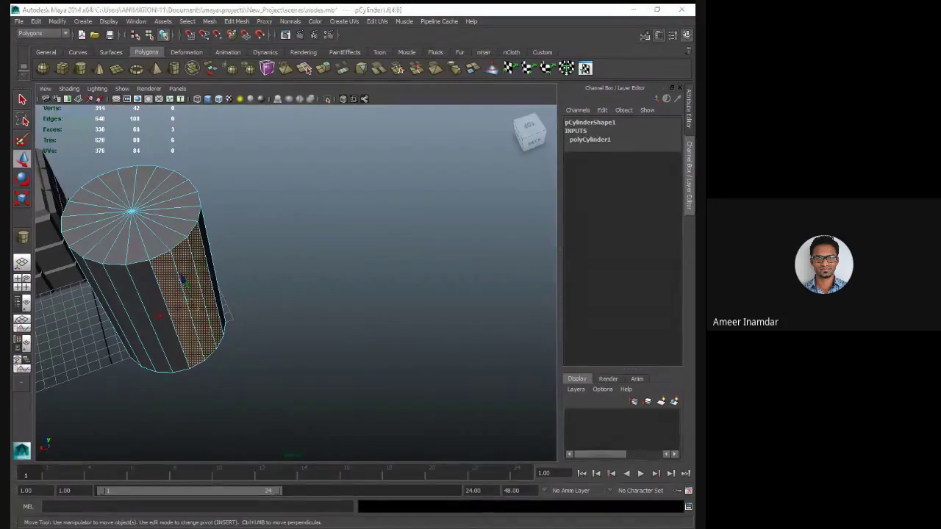
pyautogui.keyDown('alt'); pyautogui.moveTo(294, 309); pyautogui.dragTo(212, 296); pyautogui.keyUp('alt')
pyautogui.keyDown('alt'); pyautogui.moveTo(212, 296); pyautogui.dragTo(211, 271, button='middle'); pyautogui.keyUp('alt')
pyautogui.keyDown('alt'); pyautogui.moveTo(211, 271); pyautogui.dragTo(283, 294); pyautogui.keyUp('alt')
pyautogui.keyDown('shift'); pyautogui.click(264, 331); pyautogui.keyUp('shift')
pyautogui.keyDown('alt'); pyautogui.moveTo(265, 331); pyautogui.dragTo(362, 342); pyautogui.keyUp('alt')
pyautogui.keyDown('alt'); pyautogui.moveTo(282, 275); pyautogui.dragTo(338, 326); pyautogui.keyUp('alt')
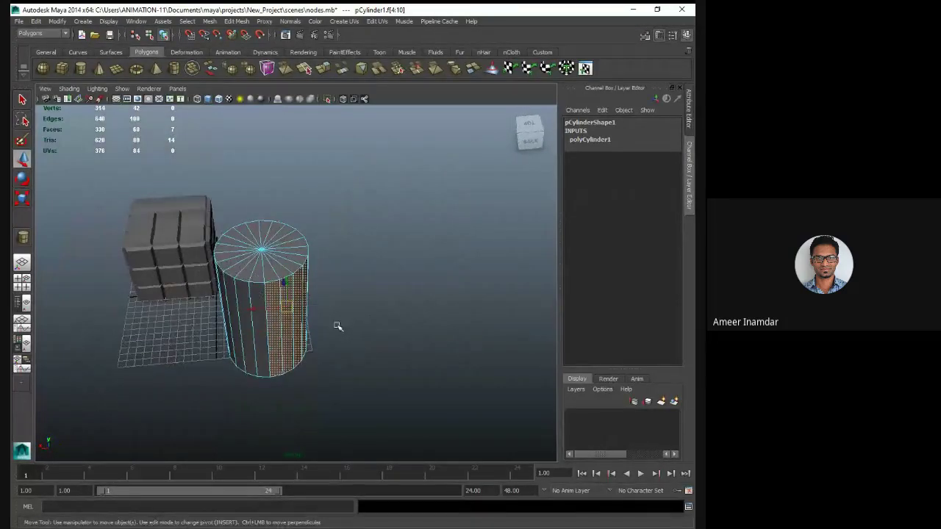
# Extrude the selected cylinder faces and move them far outward along the X axis to form a long block
pyautogui.click(325, 68)
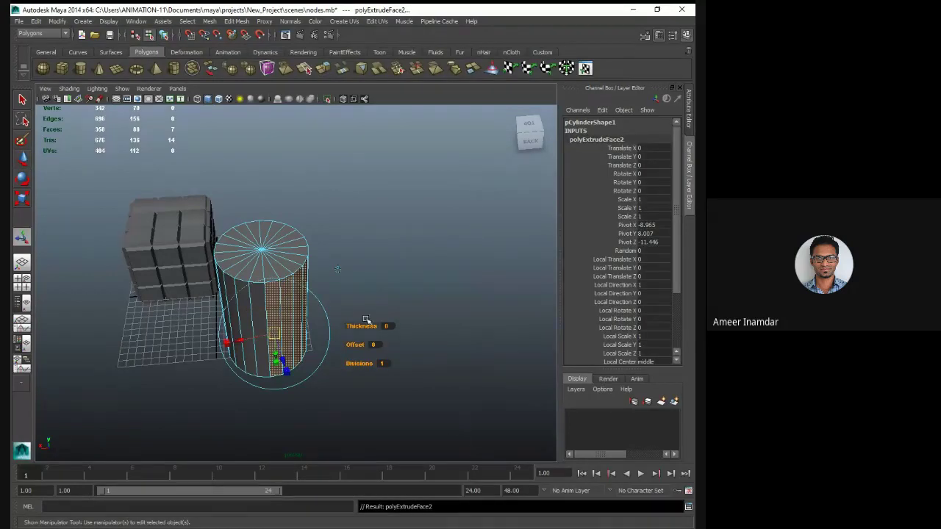
pyautogui.press('w')
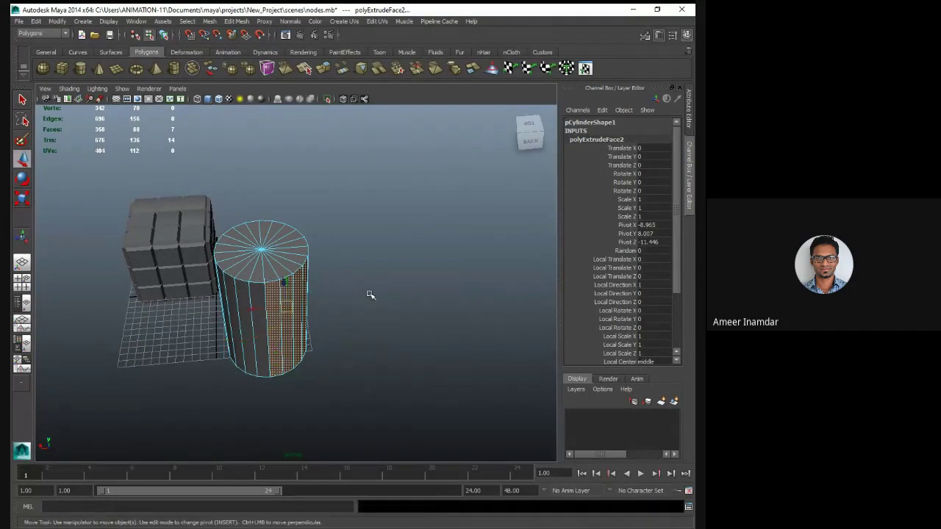
pyautogui.moveTo(251, 309); pyautogui.dragTo(425, 326)
pyautogui.keyDown('alt'); pyautogui.moveTo(441, 385); pyautogui.dragTo(267, 350); pyautogui.keyUp('alt')
pyautogui.click(389, 404)
pyautogui.keyDown('alt'); pyautogui.moveTo(323, 370); pyautogui.dragTo(348, 358); pyautogui.keyUp('alt')
pyautogui.click(348, 358)
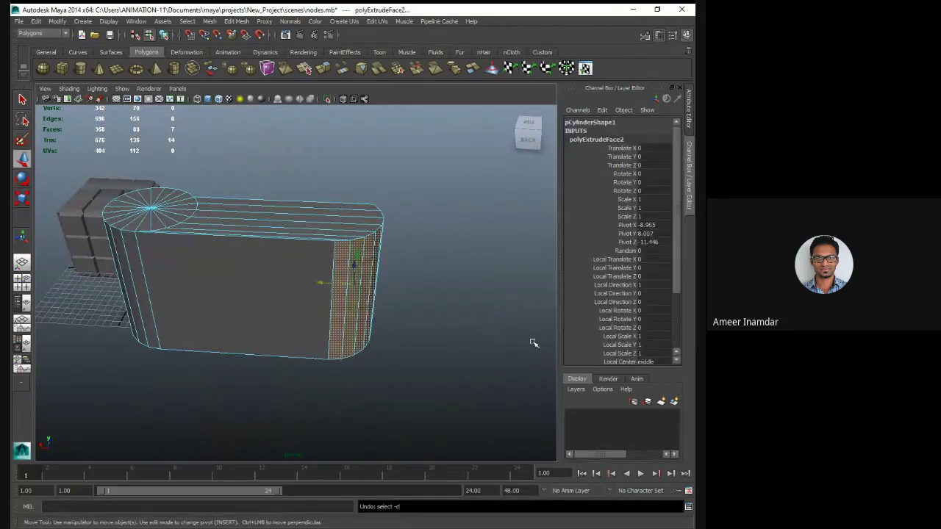
# Flatten the rounded end of the extrusion by scaling its end faces along X, and deselect them
pyautogui.press('e')
pyautogui.press('r')
pyautogui.moveTo(307, 284); pyautogui.dragTo(528, 142)
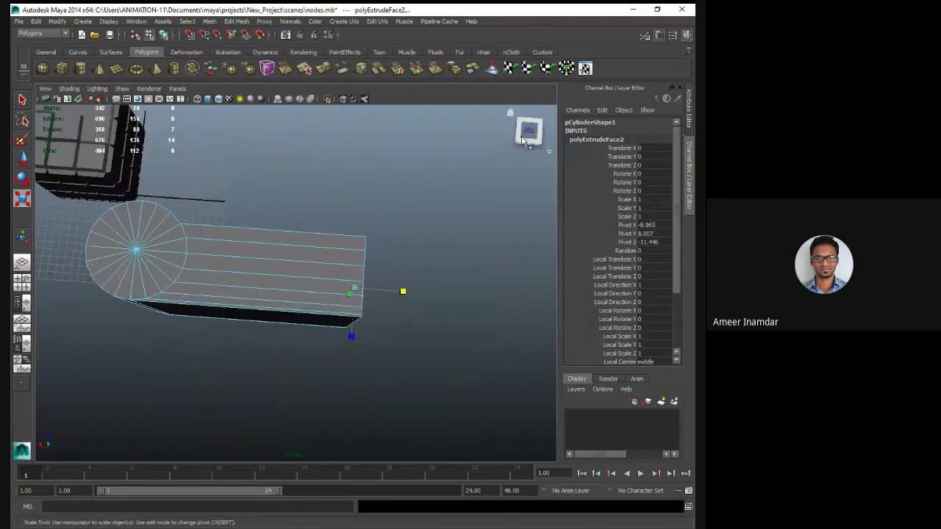
pyautogui.click(528, 138)
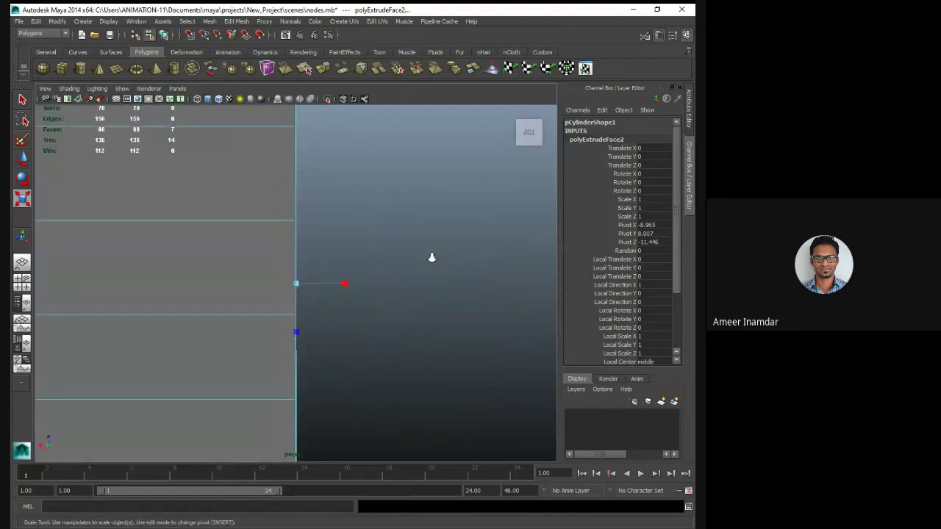
pyautogui.moveTo(347, 284); pyautogui.dragTo(296, 282)
pyautogui.click(374, 261)
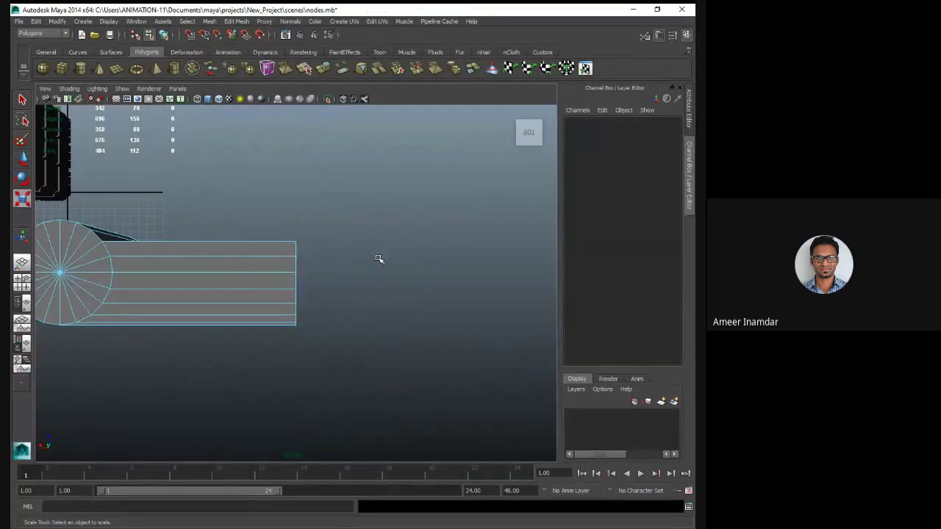
# Select all vertices at the flat end of the extrusion and scale them uniformly down to a narrow tip
pyautogui.scroll(-3, 377, 261)
pyautogui.keyDown('alt'); pyautogui.moveTo(406, 313); pyautogui.dragTo(288, 317); pyautogui.keyUp('alt')
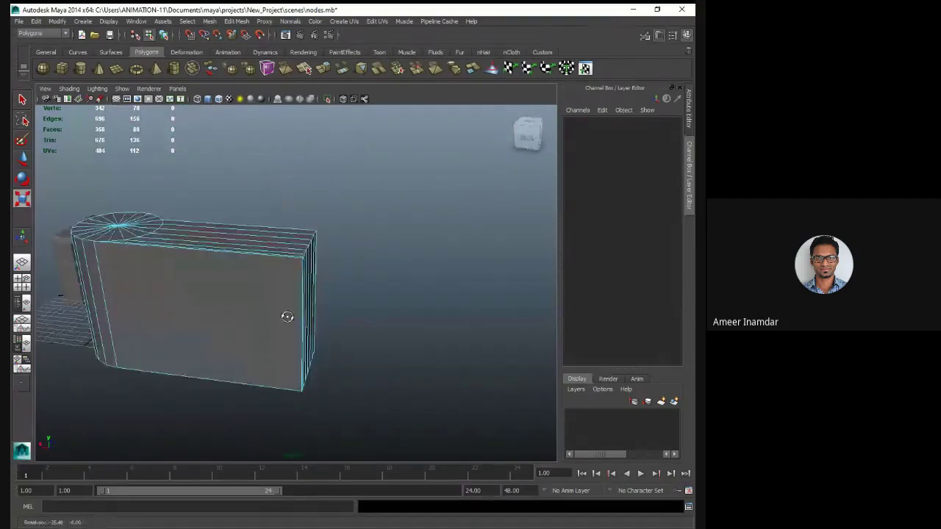
pyautogui.rightClick(278, 292)
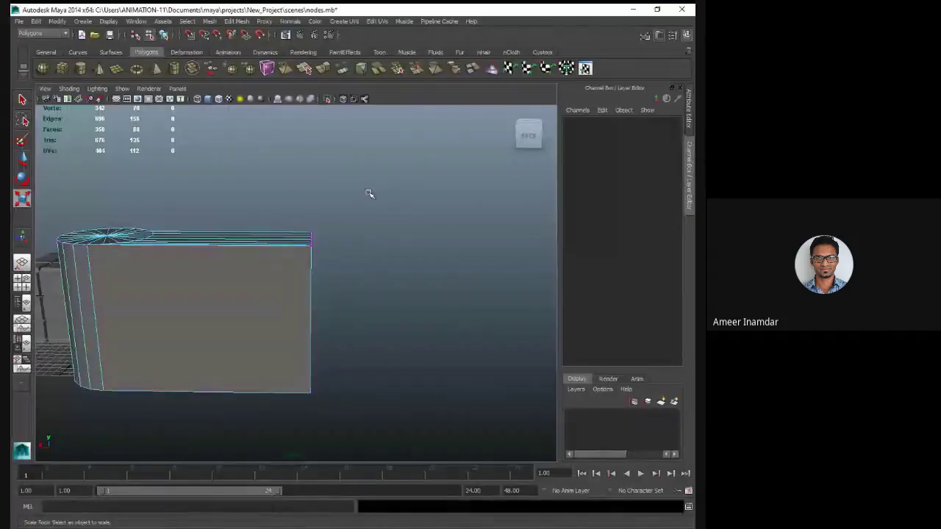
pyautogui.moveTo(370, 194); pyautogui.dragTo(290, 424)
pyautogui.press('w')
pyautogui.press('e')
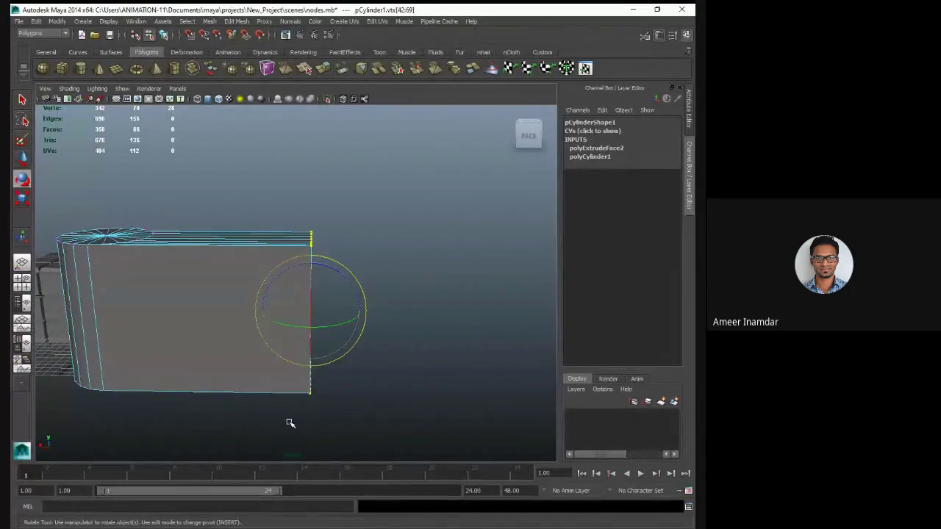
pyautogui.press('w')
pyautogui.press('e')
pyautogui.press('r')
pyautogui.moveTo(305, 309); pyautogui.dragTo(239, 358)
pyautogui.click(345, 378)
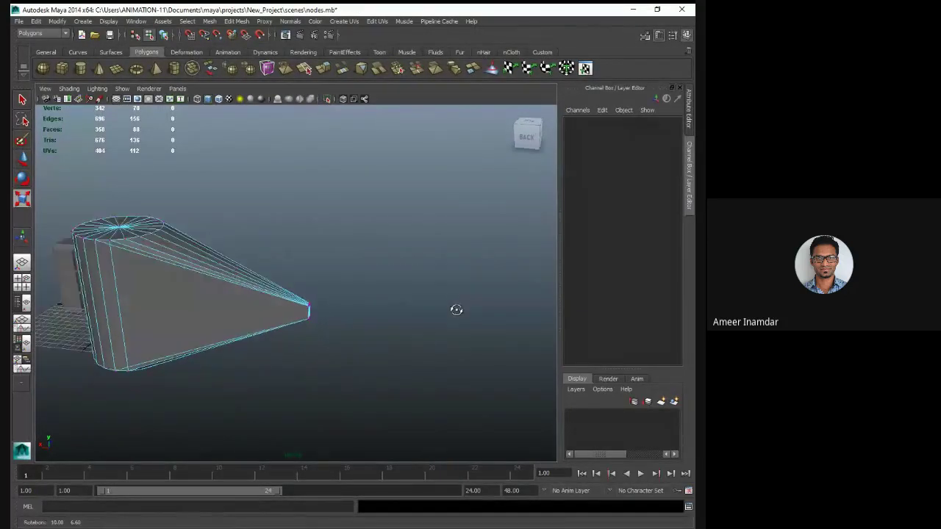
# Return the tapered cylinder to object mode and turn on its smooth mesh preview
pyautogui.keyDown('alt'); pyautogui.moveTo(454, 311); pyautogui.dragTo(252, 357); pyautogui.keyUp('alt')
pyautogui.moveTo(408, 285); pyautogui.dragTo(433, 269, button='right')
pyautogui.keyDown('alt'); pyautogui.moveTo(367, 351); pyautogui.dragTo(489, 384); pyautogui.keyUp('alt')
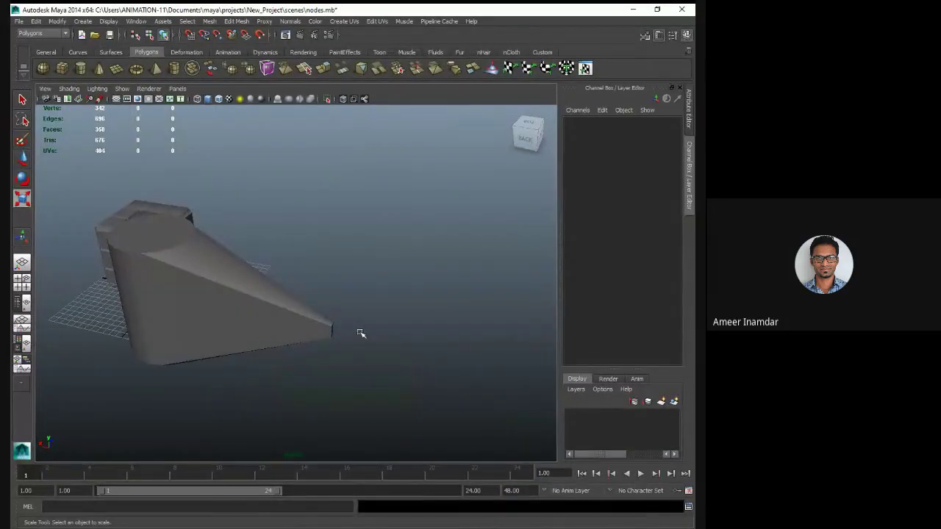
pyautogui.click(234, 305)
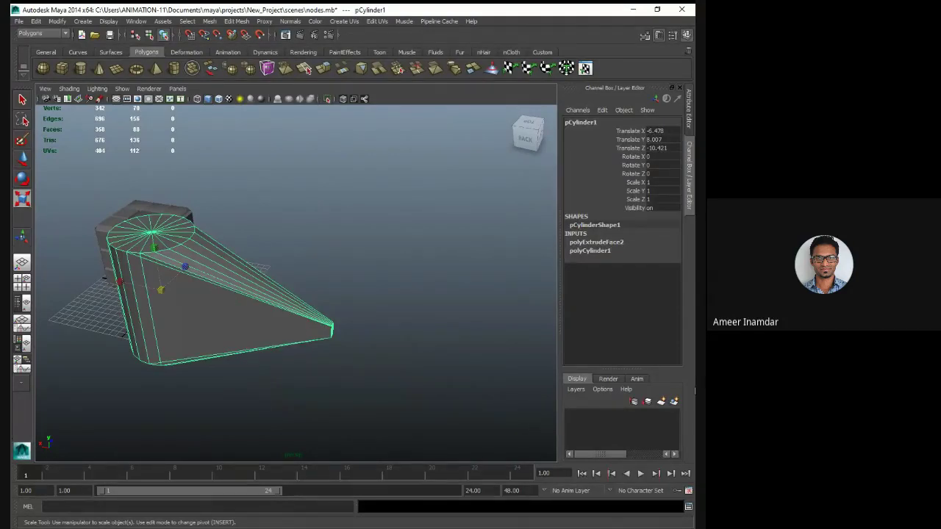
pyautogui.press('3')
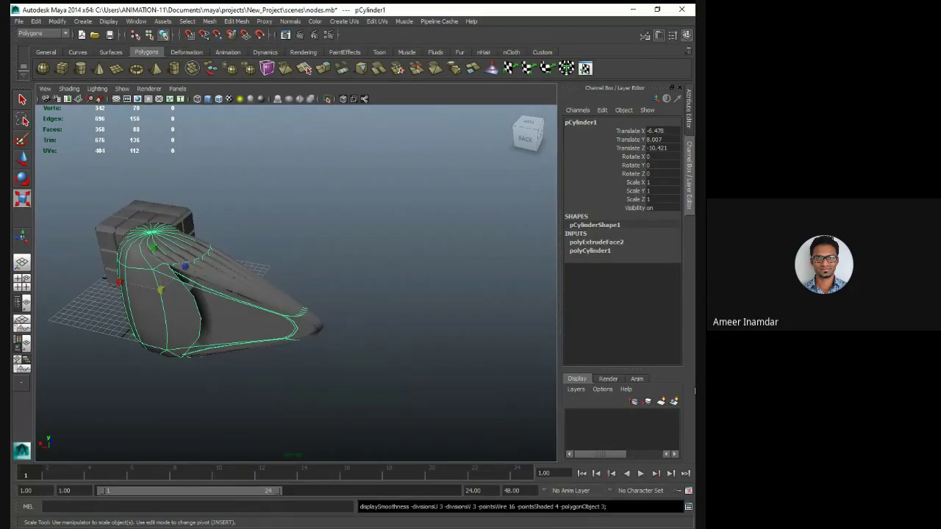
pyautogui.click(393, 378)
# Examine the smoothed extrusion's ridges and side gaps close up, from above and from several angles
pyautogui.keyDown('alt'); pyautogui.moveTo(319, 331); pyautogui.dragTo(352, 357); pyautogui.keyUp('alt')
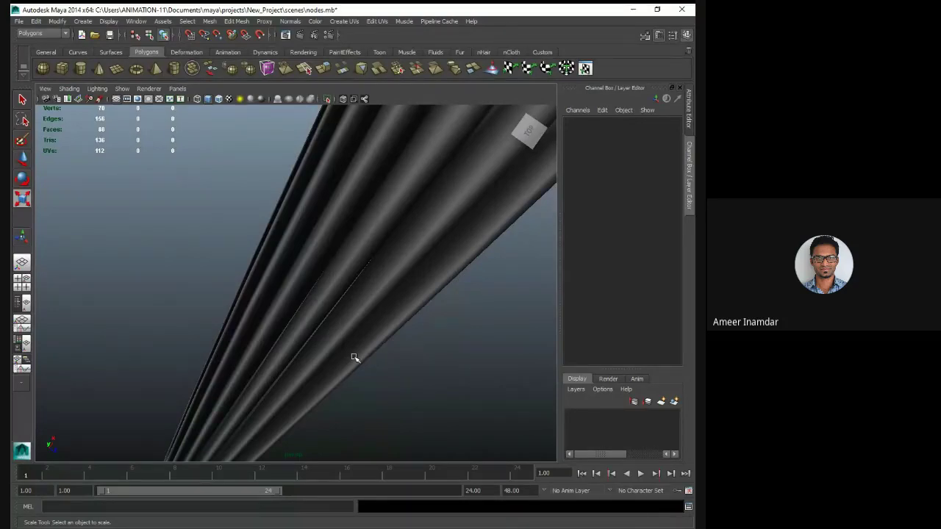
pyautogui.scroll(-5, 354, 358)
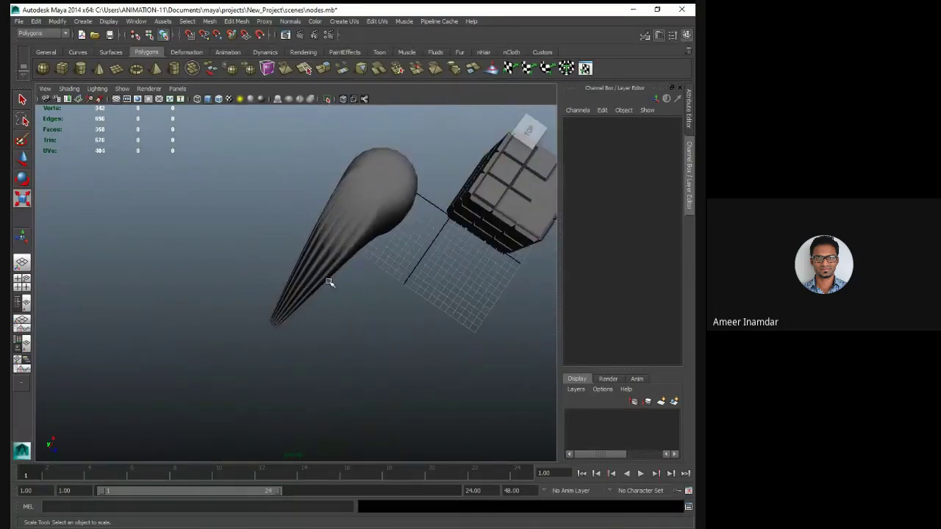
pyautogui.keyDown('alt'); pyautogui.moveTo(332, 279); pyautogui.dragTo(156, 294); pyautogui.keyUp('alt')
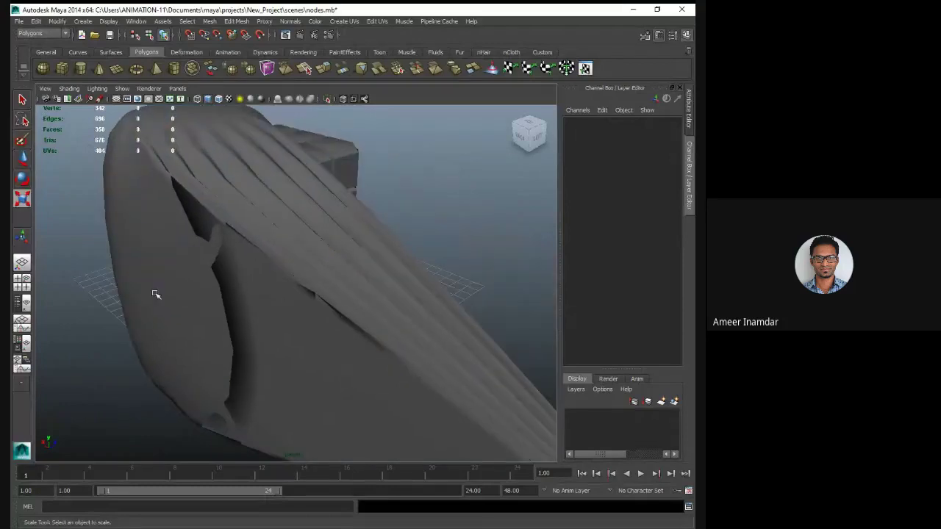
pyautogui.click(344, 294)
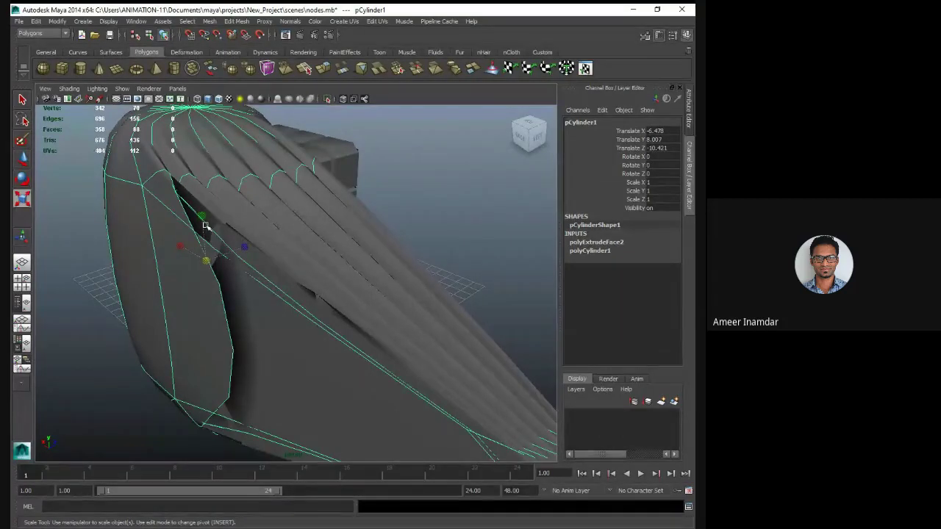
pyautogui.click(500, 283)
pyautogui.click(441, 355)
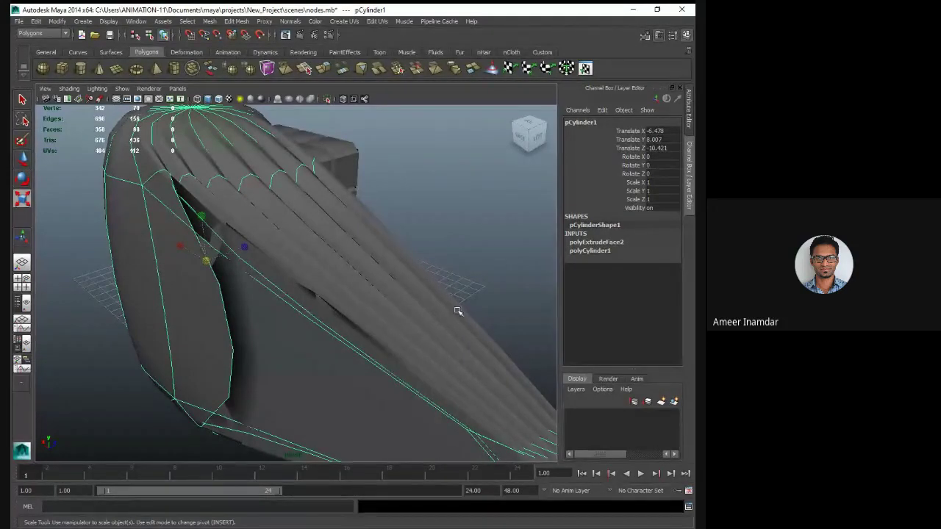
pyautogui.keyDown('alt'); pyautogui.moveTo(458, 311); pyautogui.dragTo(294, 306); pyautogui.keyUp('alt')
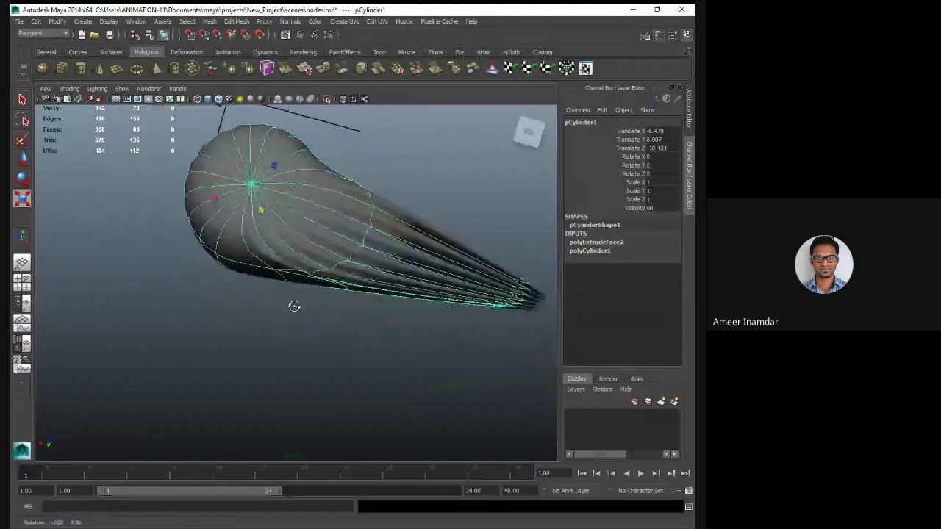
pyautogui.click(294, 305)
pyautogui.click(526, 136)
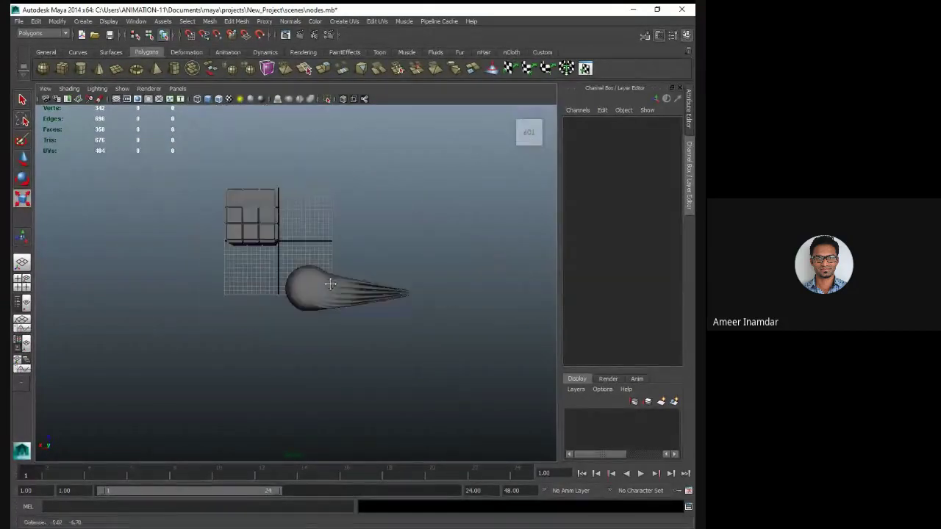
pyautogui.scroll(3, 334, 272)
pyautogui.keyDown('alt'); pyautogui.moveTo(477, 262); pyautogui.dragTo(319, 284, button='middle'); pyautogui.keyUp('alt')
pyautogui.scroll(3, 294, 276)
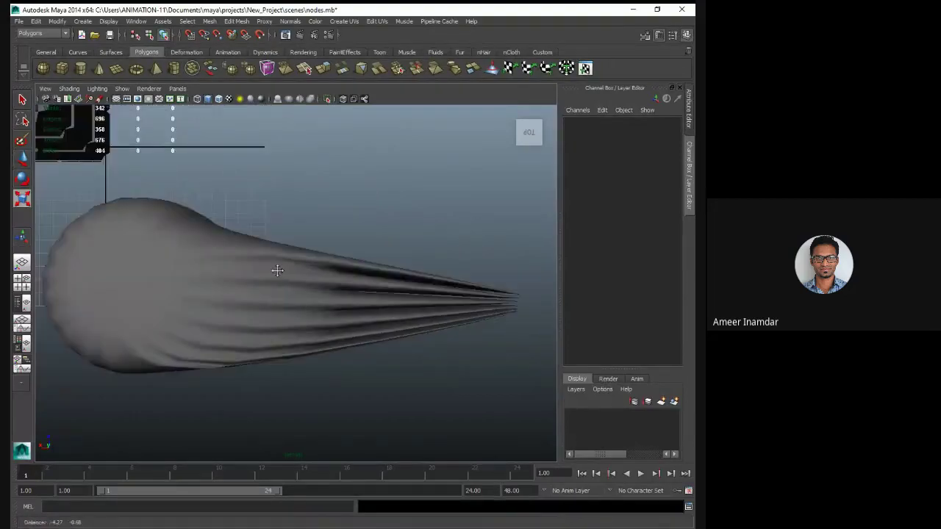
pyautogui.keyDown('alt'); pyautogui.moveTo(346, 257); pyautogui.dragTo(376, 277); pyautogui.keyUp('alt')
pyautogui.click(377, 278)
pyautogui.press('r')
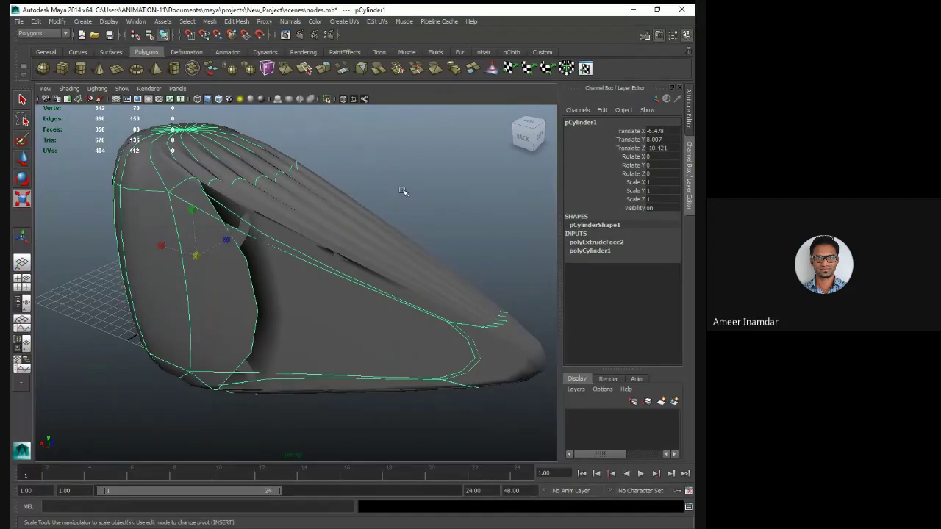
pyautogui.click(233, 22)
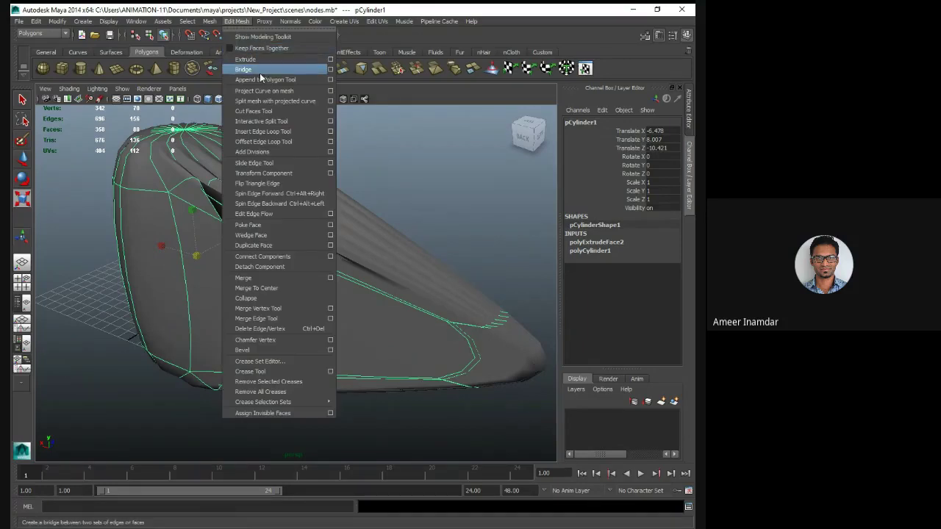
pyautogui.click(386, 147)
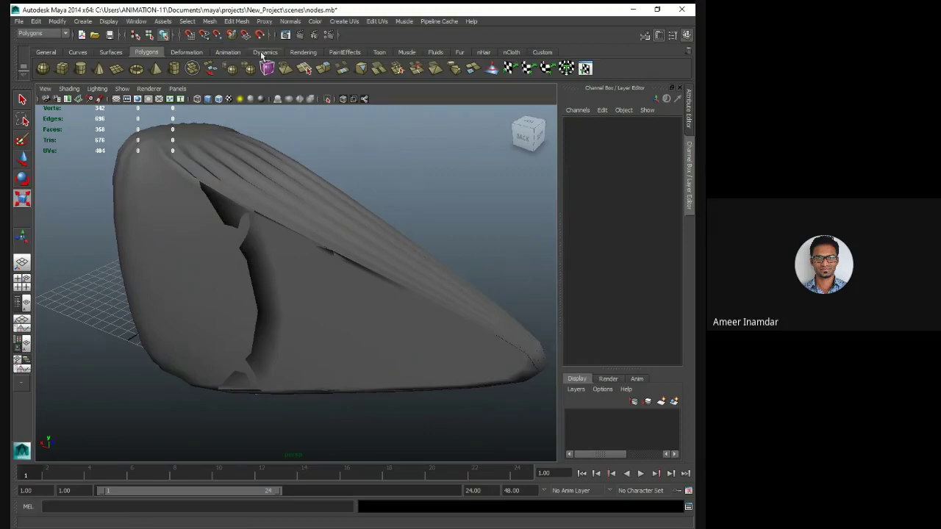
pyautogui.click(237, 21)
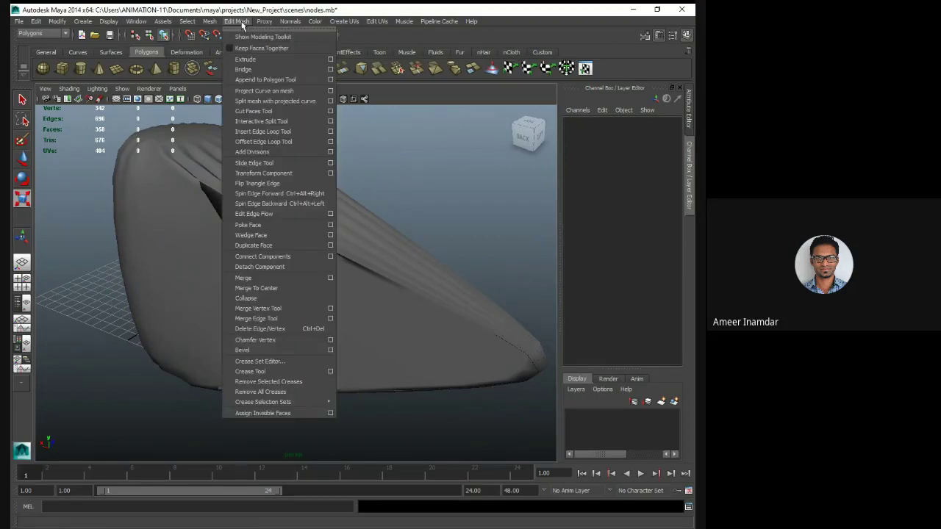
pyautogui.click(267, 67)
# Extrude the large flat side face of the smoothed shape, try a thickness of about 0.7, and undo that thickness
pyautogui.click(394, 319)
pyautogui.moveTo(395, 319); pyautogui.dragTo(400, 340, button='right')
pyautogui.click(372, 342)
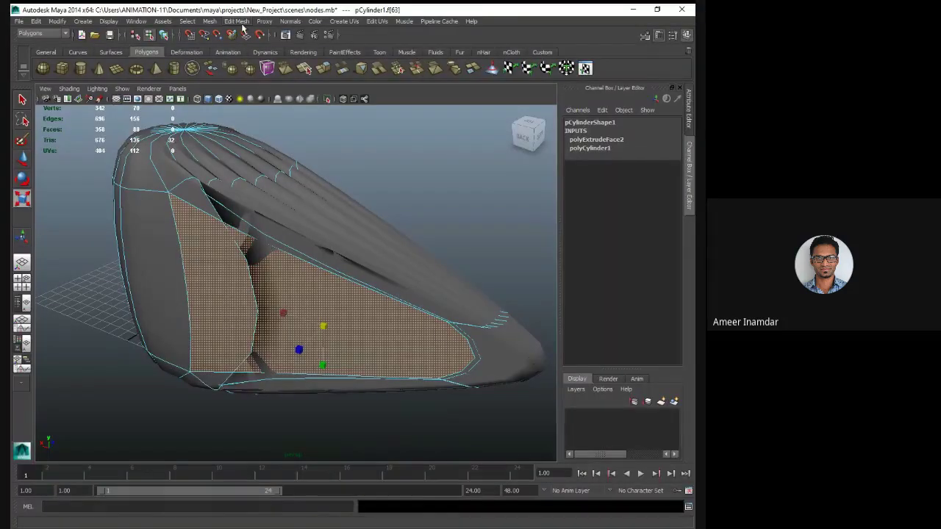
pyautogui.click(236, 21)
pyautogui.click(259, 62)
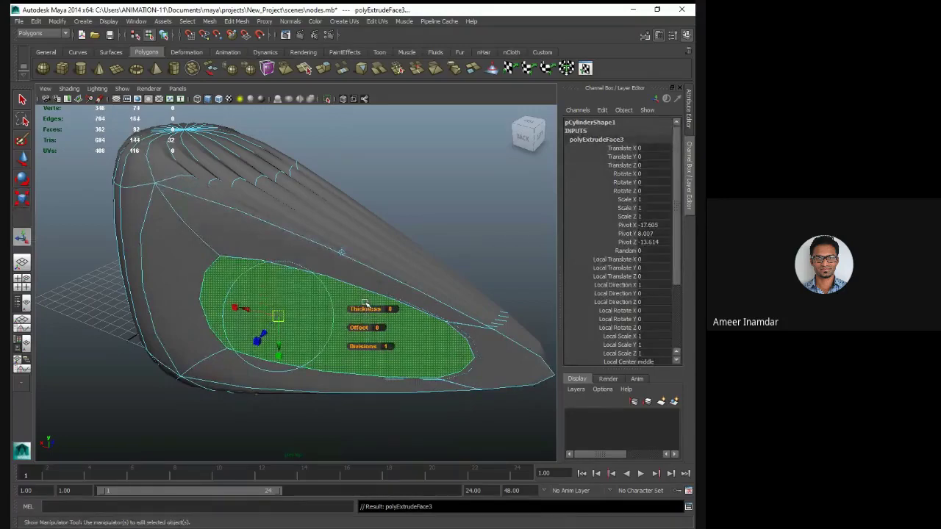
pyautogui.moveTo(363, 304); pyautogui.dragTo(407, 261)
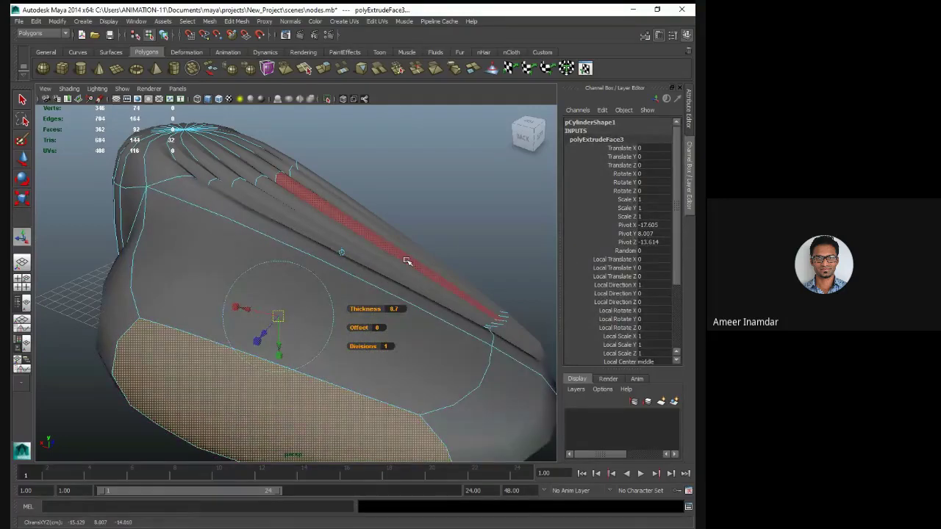
pyautogui.hotkey('ctrl', 'z')
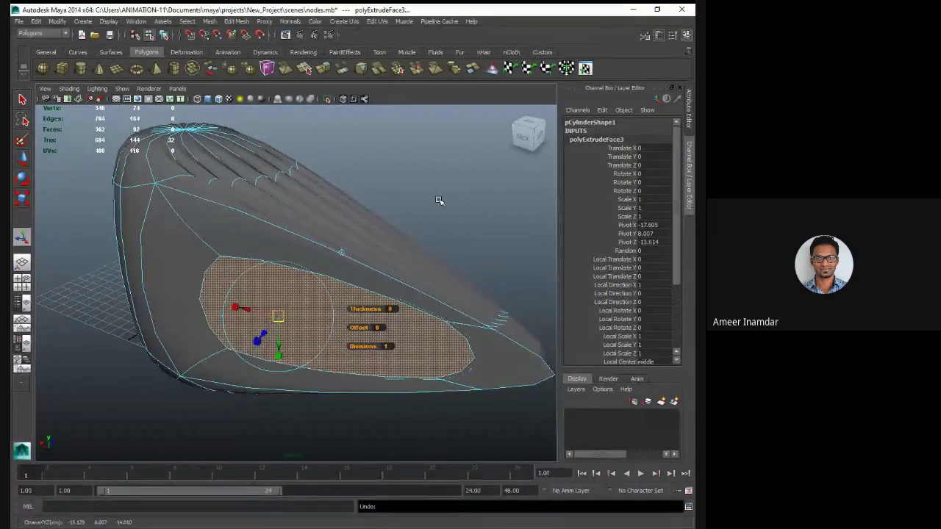
# Return the tapered cylinder to object mode and delete it from the scene
pyautogui.click(379, 330)
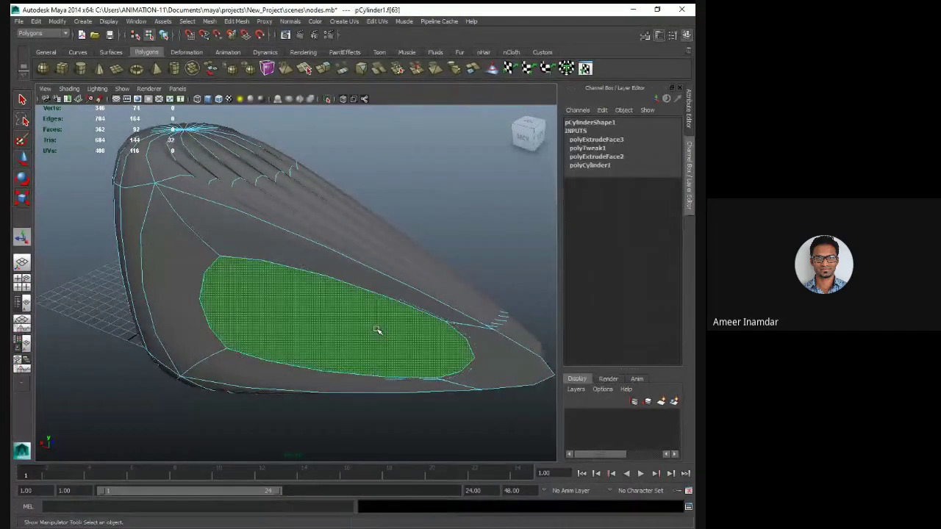
pyautogui.moveTo(367, 329); pyautogui.dragTo(408, 302, button='right')
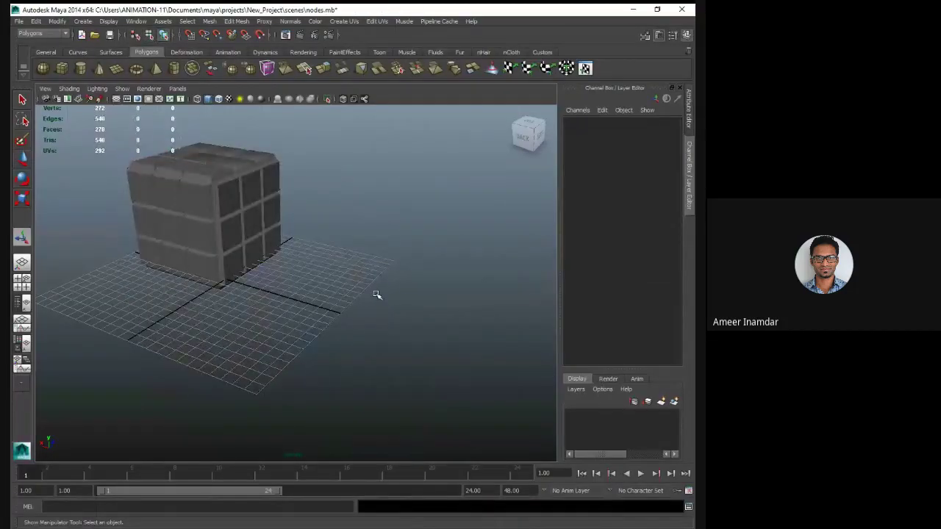
# Duplicate the segmented cube and move the copy away along Z to about 19.53
pyautogui.keyDown('alt'); pyautogui.moveTo(328, 284); pyautogui.dragTo(367, 249); pyautogui.keyUp('alt')
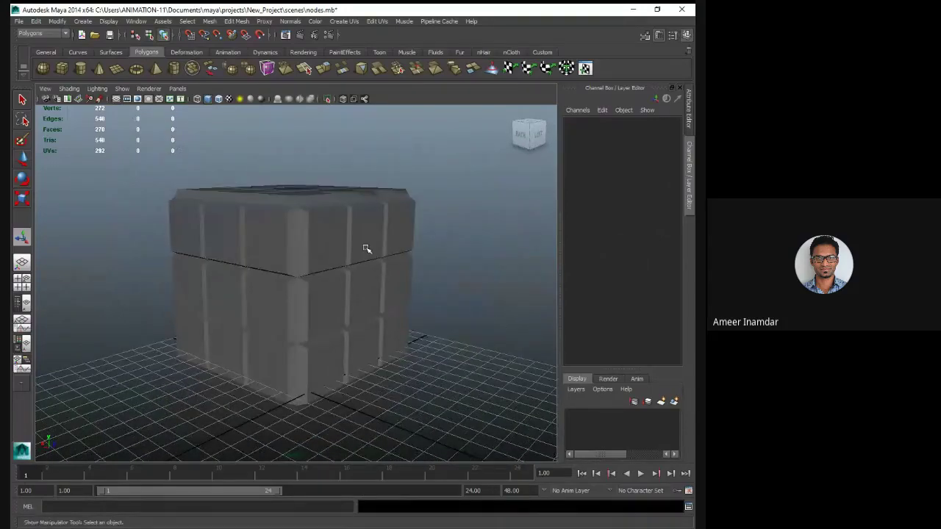
pyautogui.click(298, 310)
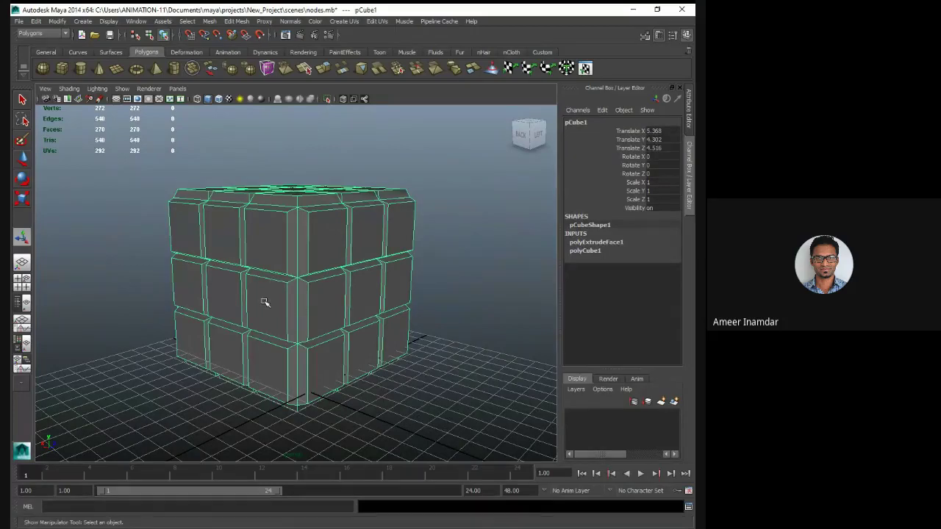
pyautogui.keyDown('alt'); pyautogui.moveTo(447, 225); pyautogui.dragTo(313, 233); pyautogui.keyUp('alt')
pyautogui.scroll(-5, 314, 233)
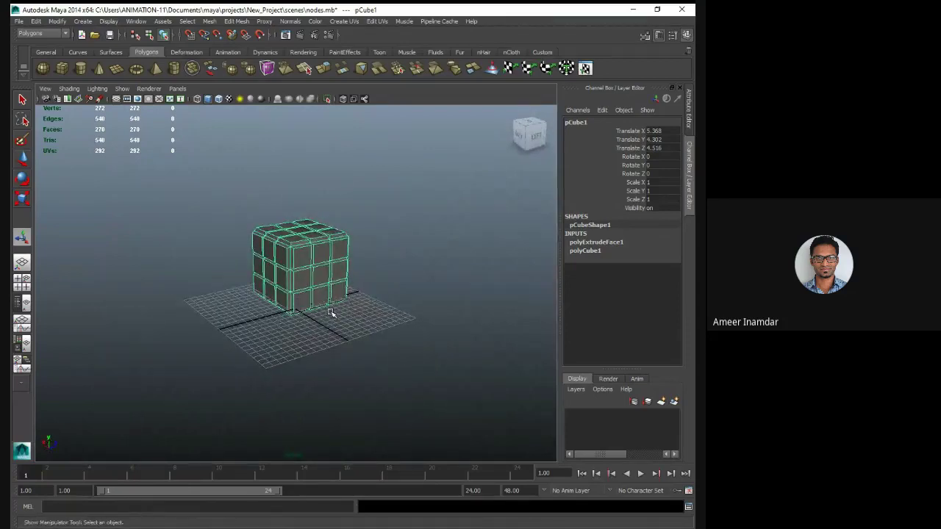
pyautogui.hotkey('ctrl', 'd')
pyautogui.press('w')
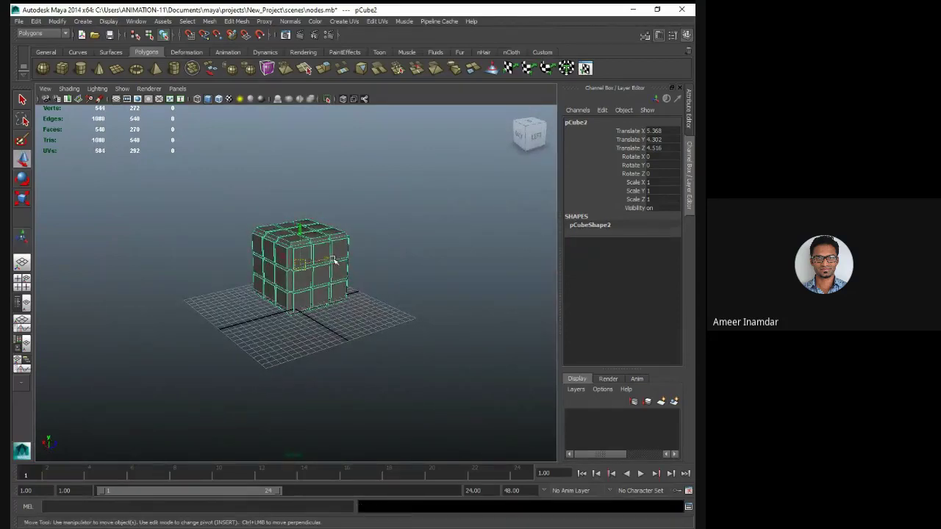
pyautogui.moveTo(328, 261); pyautogui.dragTo(397, 244)
pyautogui.click(391, 306)
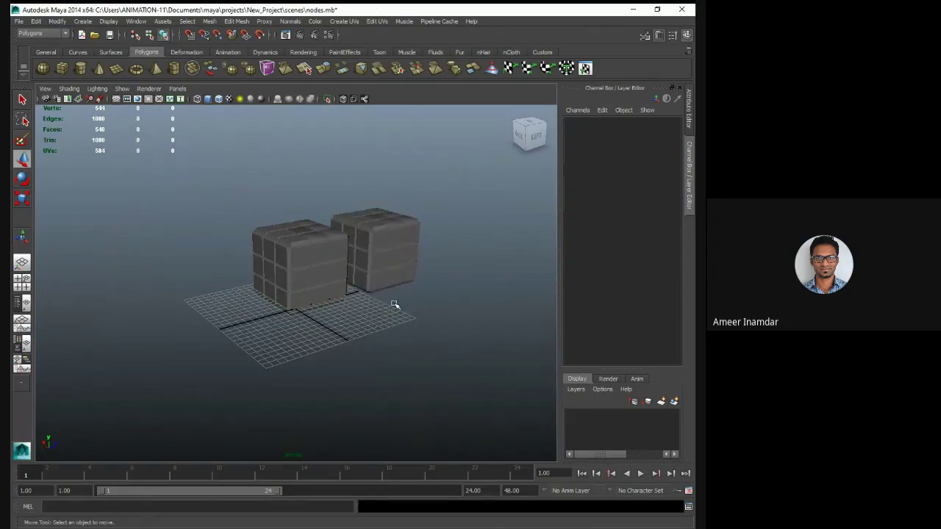
# Rotate the duplicated cube about the X axis to about -43.7 degrees
pyautogui.keyDown('alt'); pyautogui.moveTo(393, 307); pyautogui.dragTo(368, 323); pyautogui.keyUp('alt')
pyautogui.click(378, 330)
pyautogui.press('e')
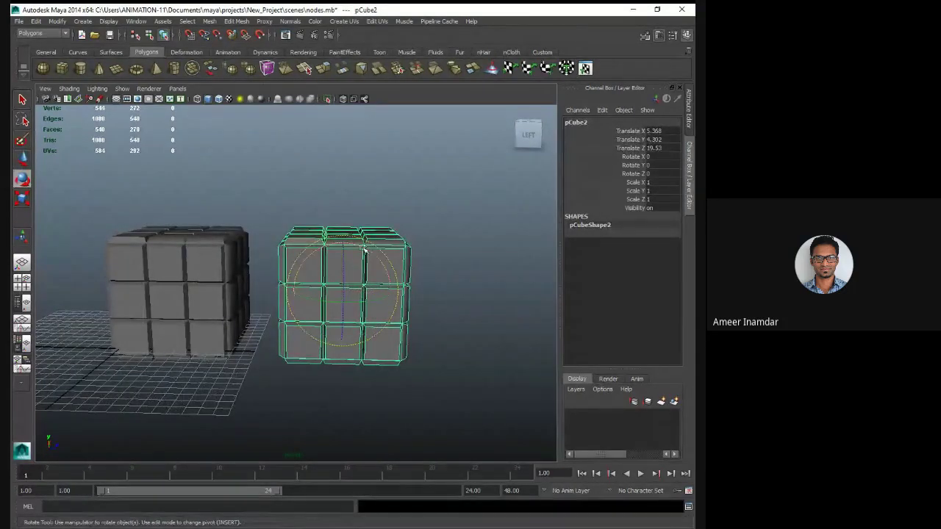
pyautogui.moveTo(364, 250); pyautogui.dragTo(329, 254)
pyautogui.press('w')
pyautogui.keyDown('alt'); pyautogui.moveTo(341, 343); pyautogui.dragTo(341, 330); pyautogui.keyUp('alt')
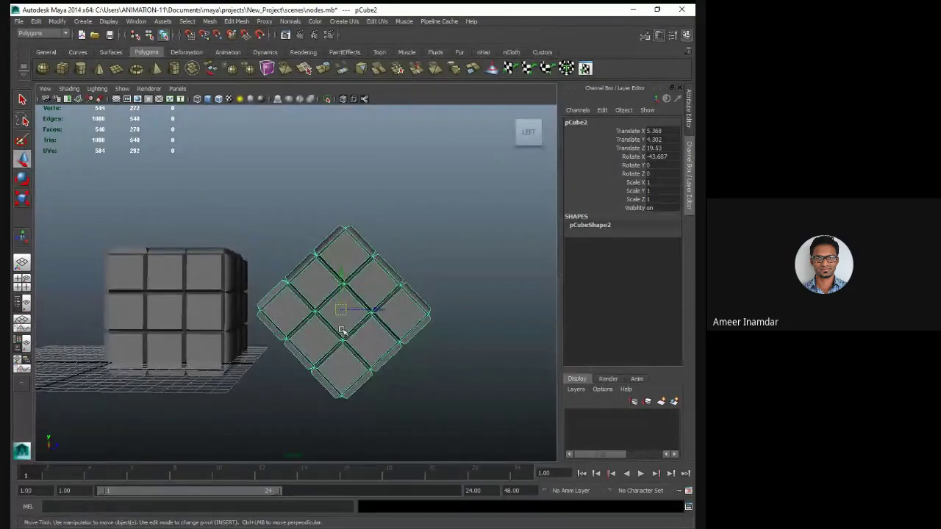
# In the side view, move the tilted copy to about Y 7.3 and Z 17.3, its lower corner on the ground line
pyautogui.press('space')
pyautogui.press('space')
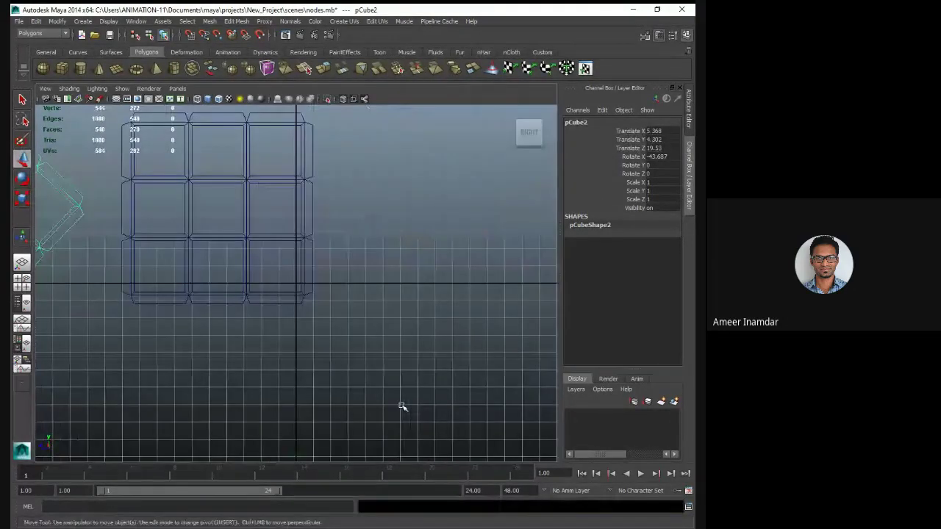
pyautogui.keyDown('alt'); pyautogui.moveTo(402, 407); pyautogui.dragTo(221, 374, button='right'); pyautogui.keyUp('alt')
pyautogui.keyDown('alt'); pyautogui.moveTo(220, 374); pyautogui.dragTo(402, 336, button='middle'); pyautogui.keyUp('alt')
pyautogui.scroll(2, 319, 339)
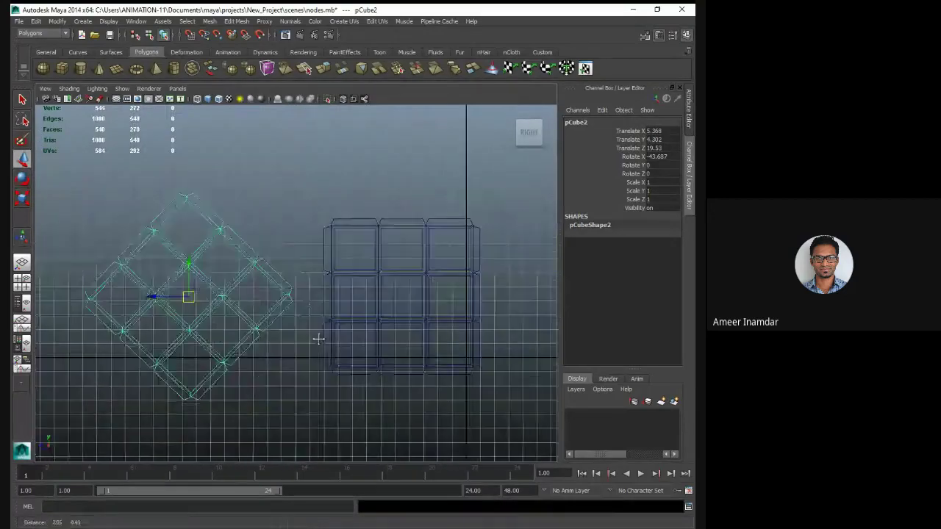
pyautogui.keyDown('alt'); pyautogui.moveTo(319, 339); pyautogui.dragTo(298, 330, button='middle'); pyautogui.keyUp('alt')
pyautogui.moveTo(194, 285); pyautogui.dragTo(222, 244)
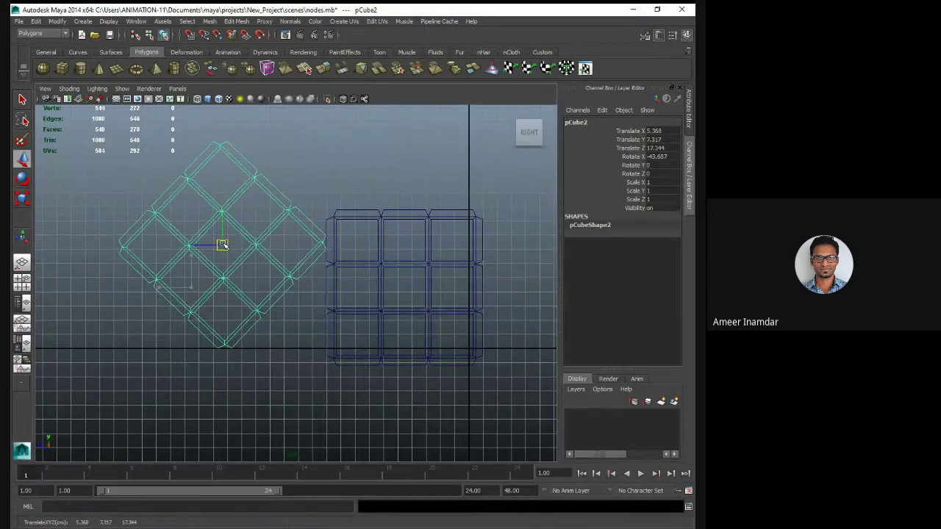
# Raise the original cube to about Y 5.58 so its base sits on the ground line, and return to the perspective view
pyautogui.click(416, 312)
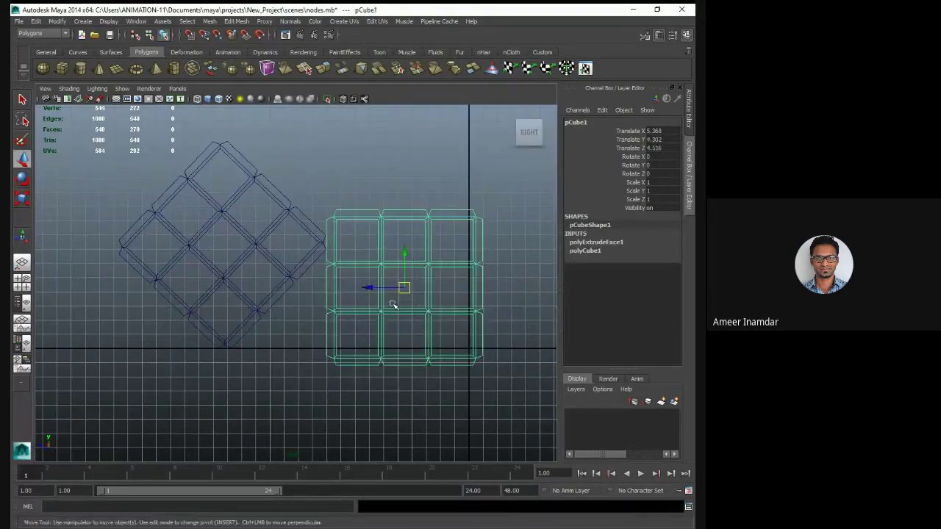
pyautogui.moveTo(404, 287); pyautogui.dragTo(403, 270)
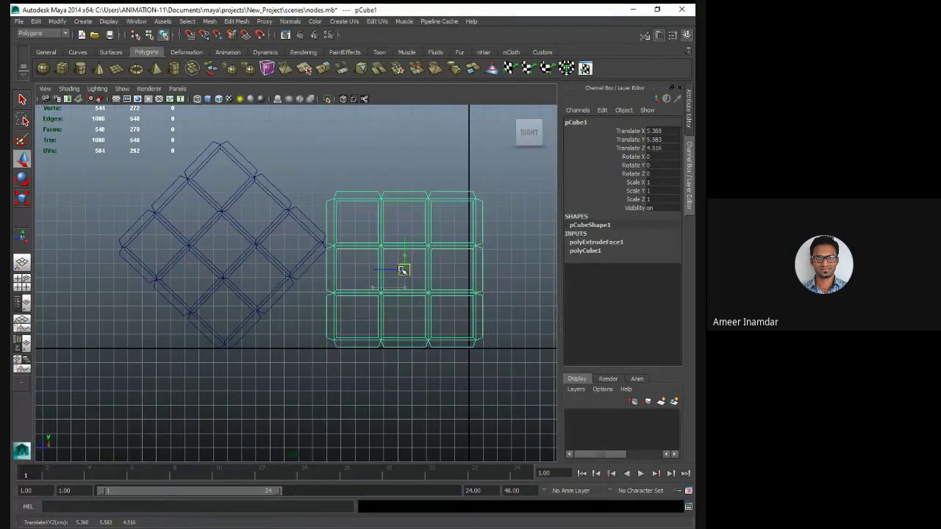
pyautogui.click(378, 399)
pyautogui.press('space')
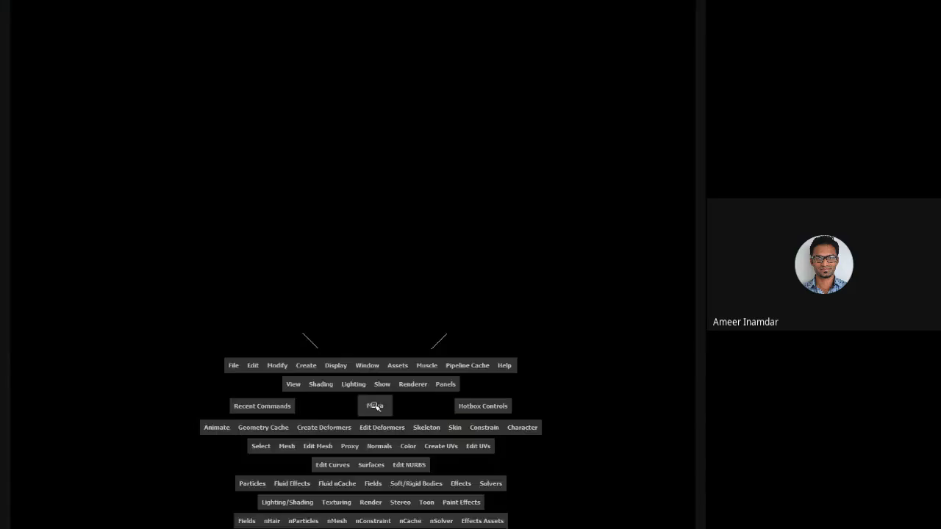
pyautogui.press('space')
# Examine the upright cube and the tilted copy leaning beside it from several angles and distances
pyautogui.keyDown('alt'); pyautogui.moveTo(414, 273); pyautogui.dragTo(414, 288); pyautogui.keyUp('alt')
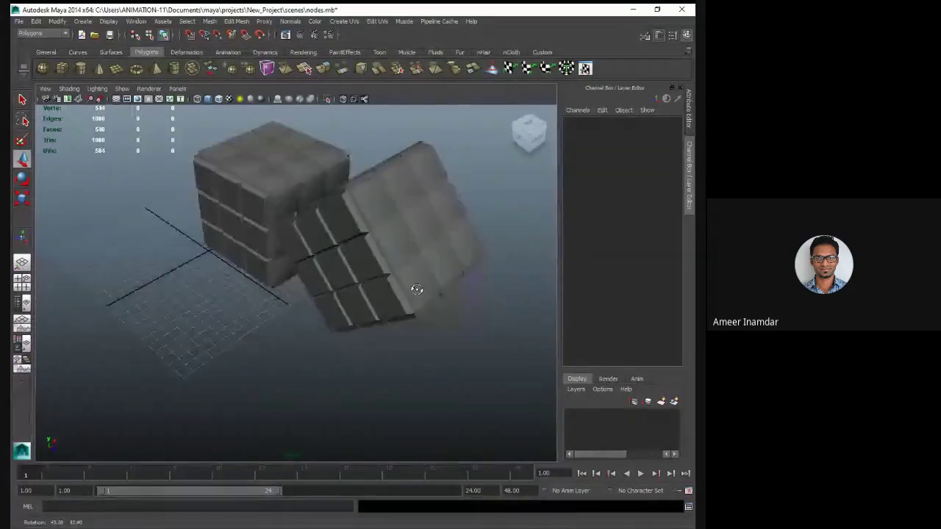
pyautogui.keyDown('alt'); pyautogui.moveTo(414, 288); pyautogui.dragTo(325, 336, button='right'); pyautogui.keyUp('alt')
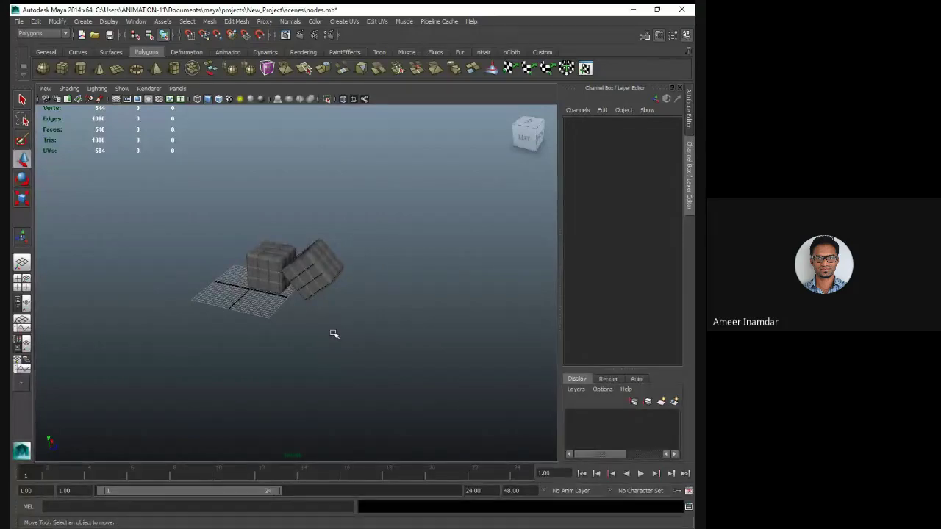
pyautogui.scroll(5, 330, 332)
pyautogui.keyDown('alt'); pyautogui.moveTo(210, 304); pyautogui.dragTo(263, 300); pyautogui.keyUp('alt')
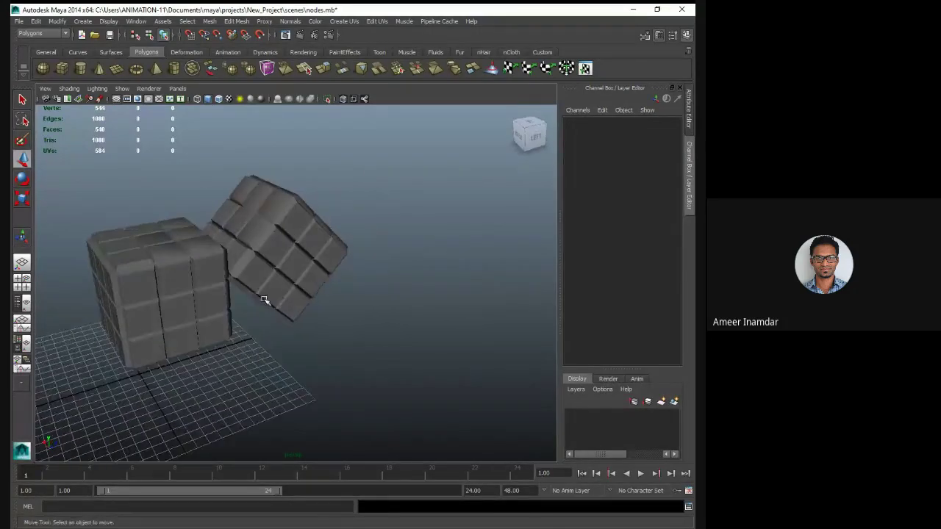
pyautogui.keyDown('alt'); pyautogui.moveTo(263, 299); pyautogui.dragTo(294, 305, button='middle'); pyautogui.keyUp('alt')
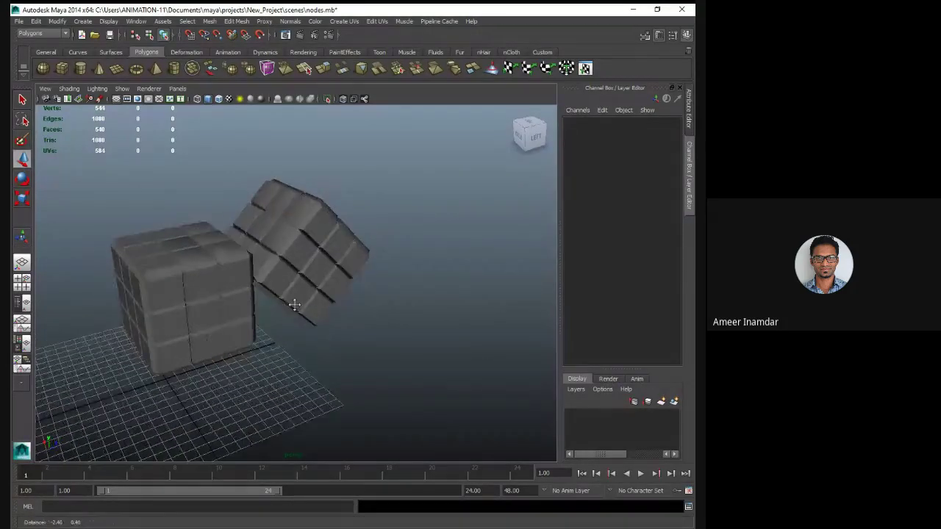
pyautogui.scroll(3, 294, 304)
pyautogui.keyDown('alt'); pyautogui.moveTo(227, 330); pyautogui.dragTo(263, 326, button='middle'); pyautogui.keyUp('alt')
pyautogui.keyDown('alt'); pyautogui.moveTo(263, 326); pyautogui.dragTo(280, 363); pyautogui.keyUp('alt')
pyautogui.scroll(-5, 327, 336)
pyautogui.scroll(4, 331, 324)
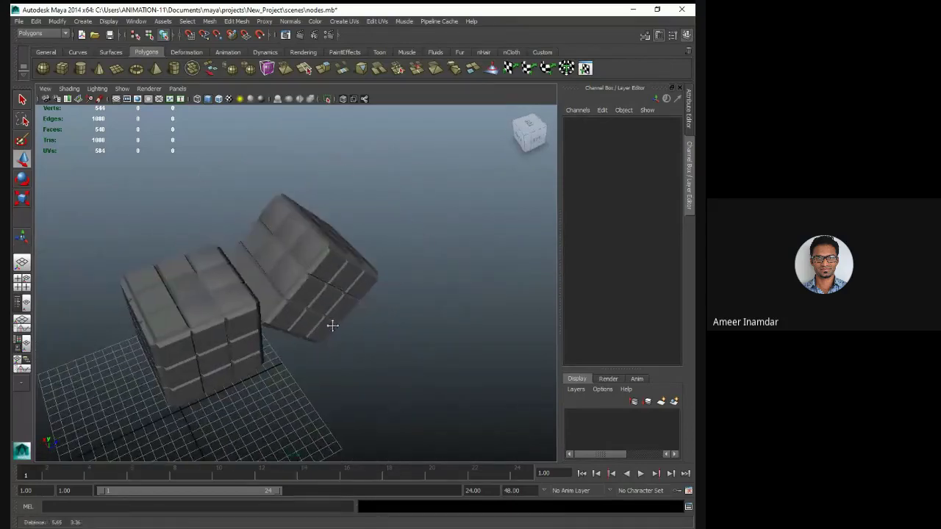
pyautogui.keyDown('alt'); pyautogui.moveTo(330, 324); pyautogui.dragTo(339, 357); pyautogui.keyUp('alt')
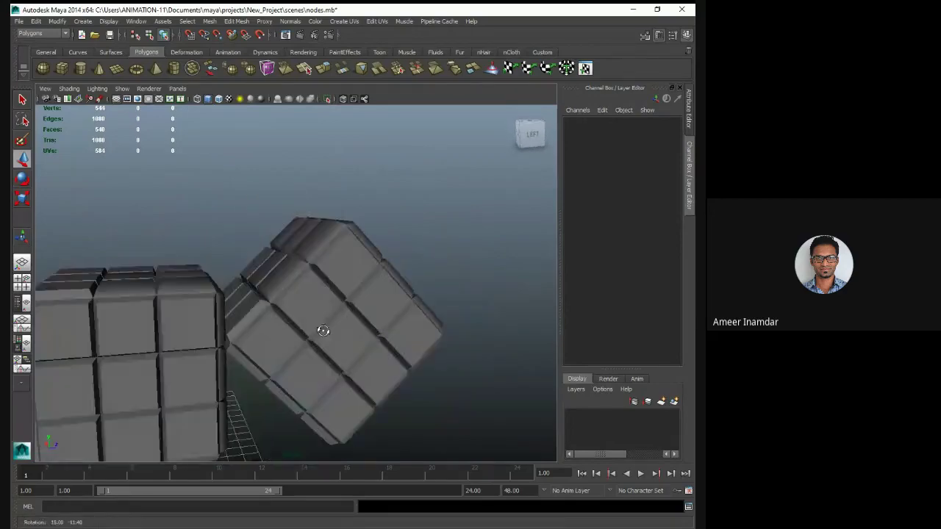
pyautogui.scroll(-5, 308, 334)
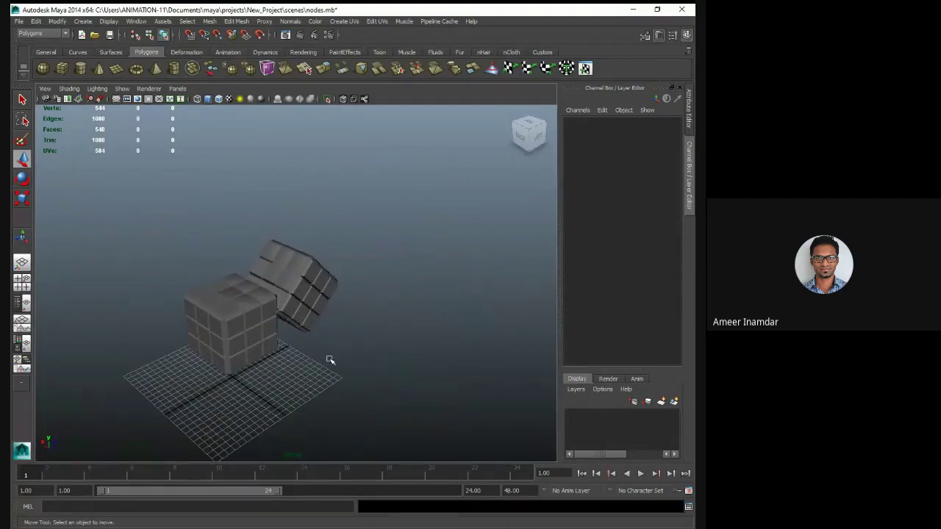
pyautogui.click(277, 267)
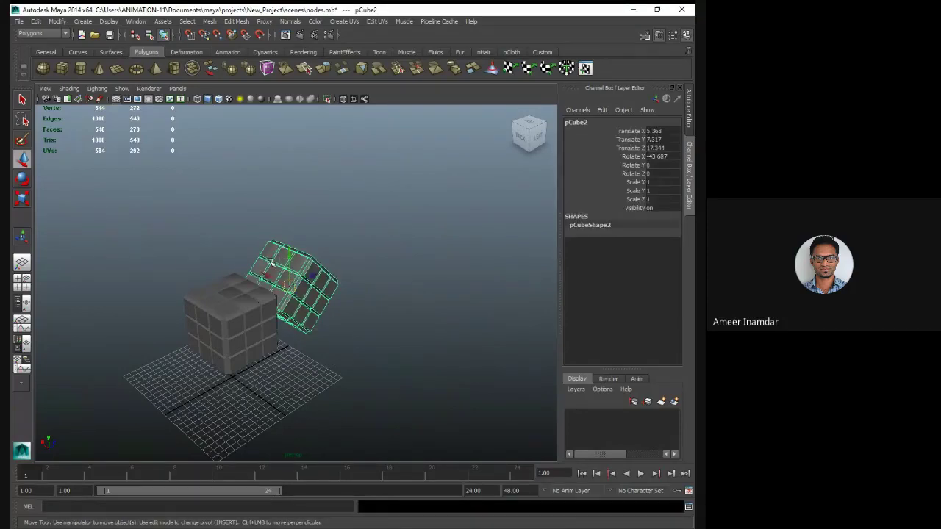
pyautogui.click(263, 226)
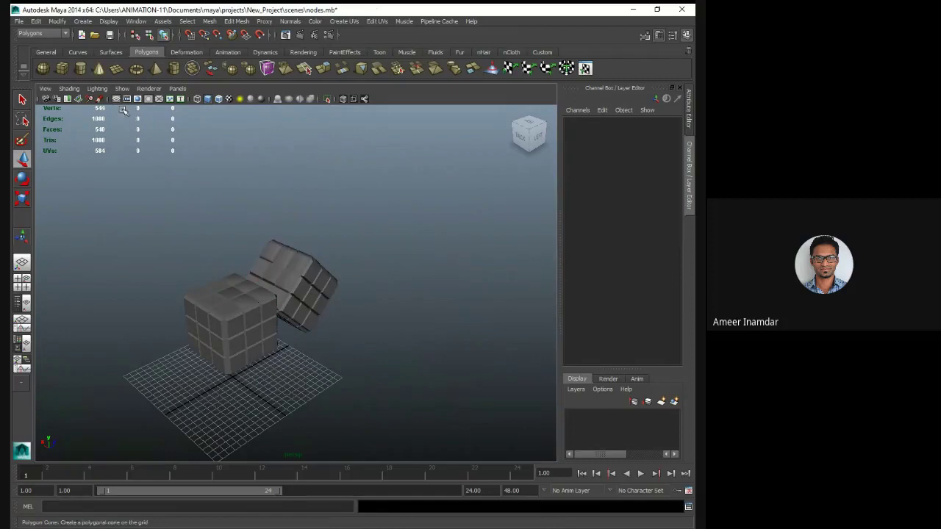
# Create a large polygon plane on the grid as a floor beneath both cubes, and deselect it
pyautogui.click(116, 70)
pyautogui.moveTo(91, 357); pyautogui.dragTo(498, 306)
pyautogui.press('w')
pyautogui.click(466, 200)
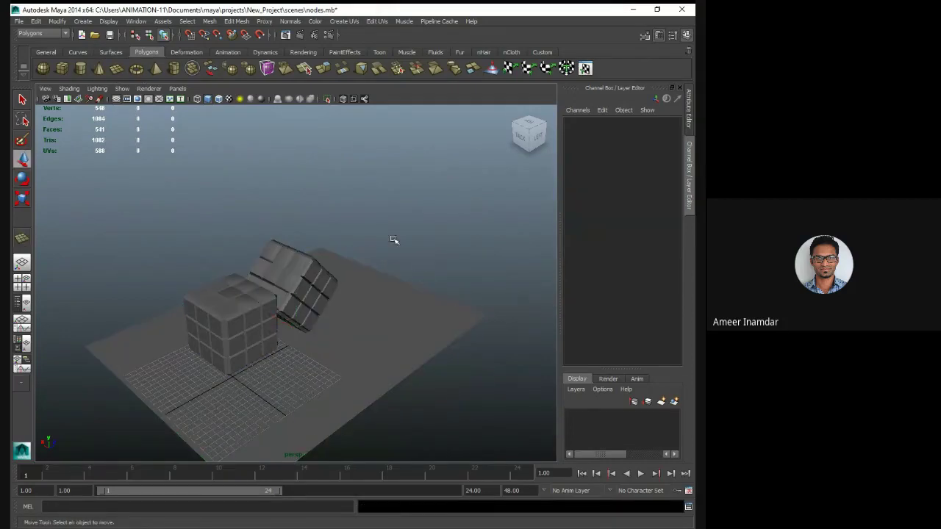
# Compare the wireframe and shaded displays, and turn on wireframe on shaded
pyautogui.click(195, 100)
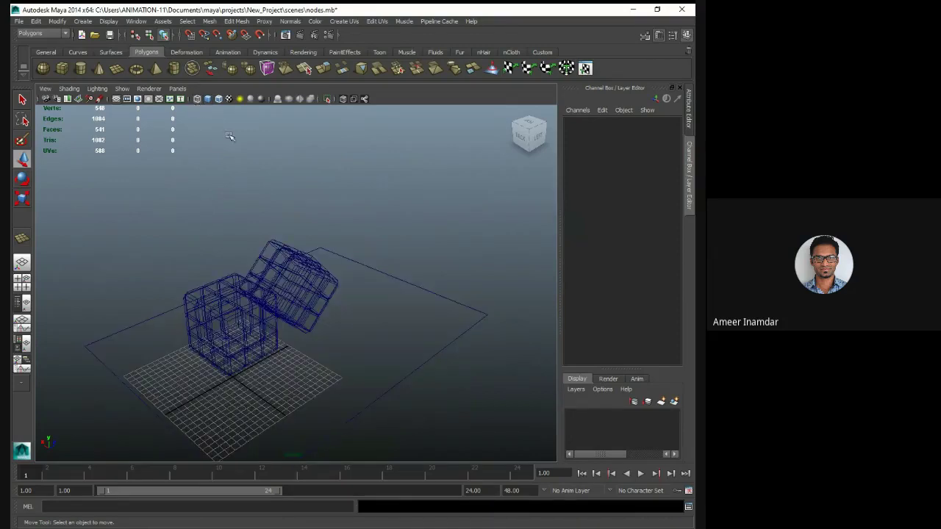
pyautogui.click(205, 100)
pyautogui.click(196, 99)
pyautogui.click(219, 99)
pyautogui.click(219, 100)
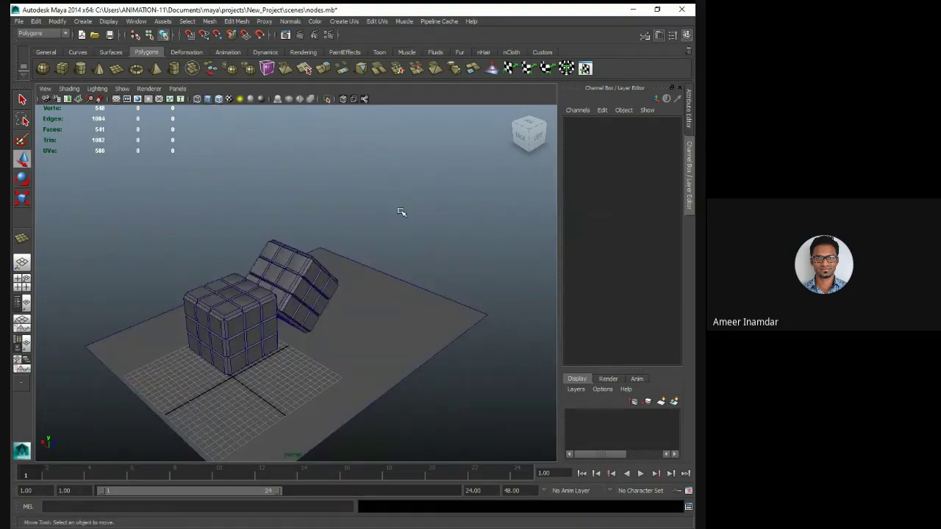
# Inspect both cubes with their edges displayed and delete the tilted copy
pyautogui.scroll(5, 316, 310)
pyautogui.keyDown('alt'); pyautogui.moveTo(315, 311); pyautogui.dragTo(208, 327); pyautogui.keyUp('alt')
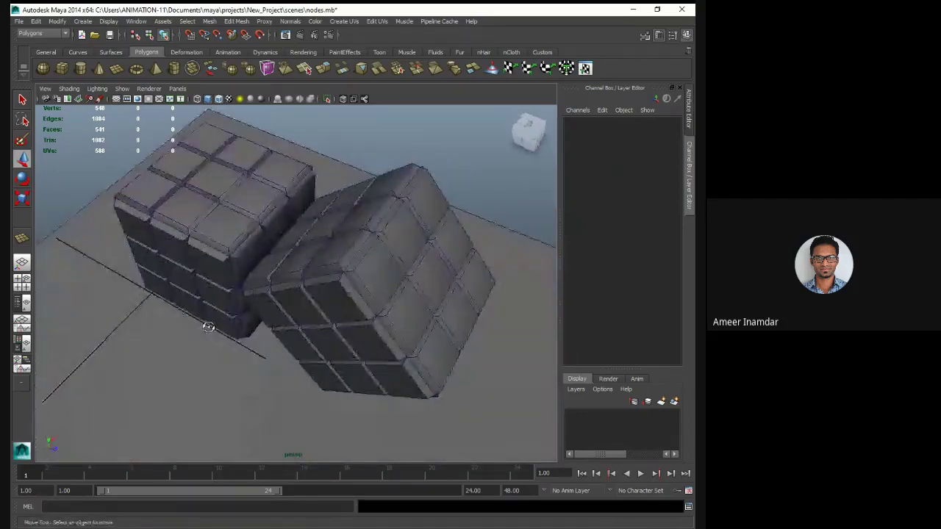
pyautogui.scroll(-8, 211, 316)
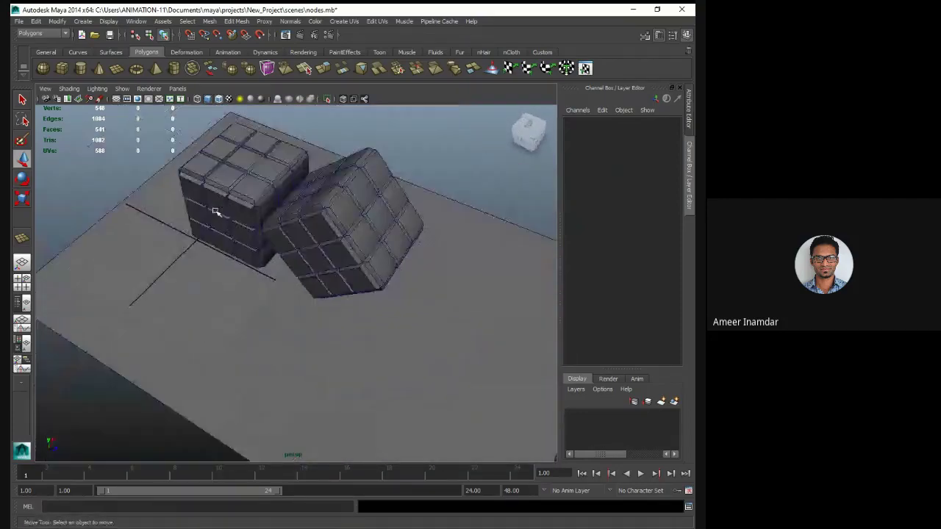
pyautogui.keyDown('alt'); pyautogui.moveTo(214, 210); pyautogui.dragTo(326, 265); pyautogui.keyUp('alt')
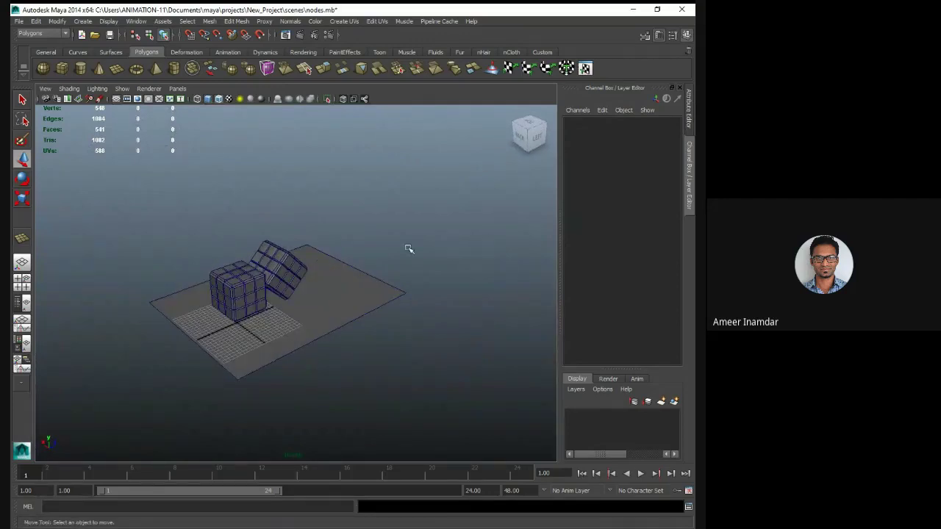
pyautogui.click(284, 280)
pyautogui.press('Delete')
# Insert three vertical edge loops in the remaining cube, one near the middle of each column of blocks
pyautogui.scroll(10, 289, 292)
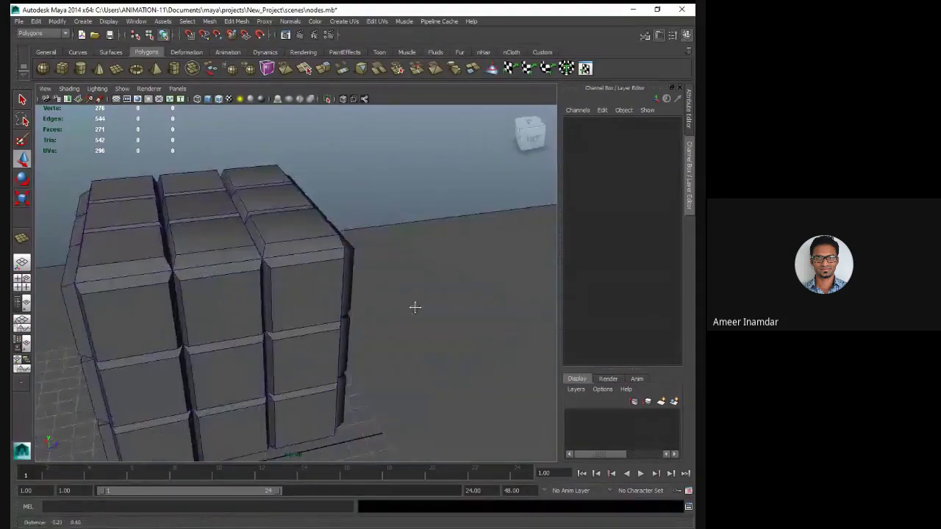
pyautogui.scroll(-1, 326, 262)
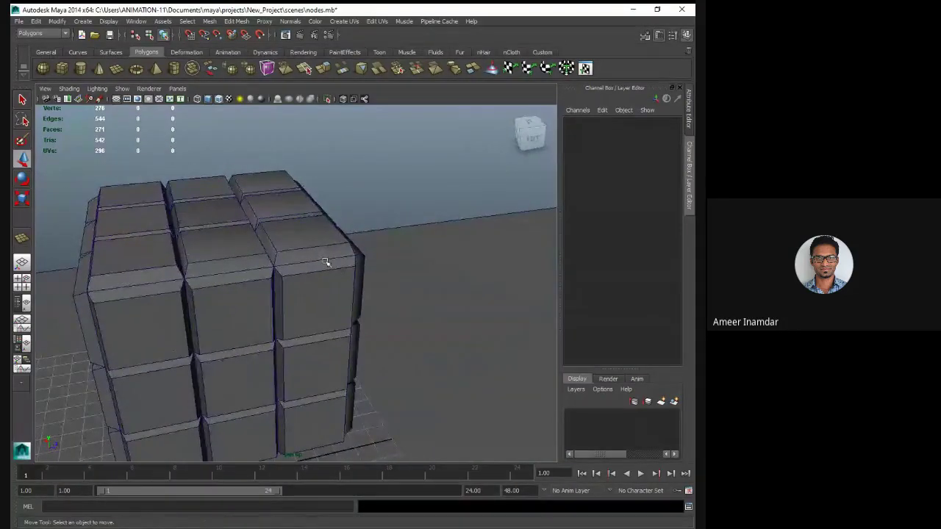
pyautogui.click(331, 265)
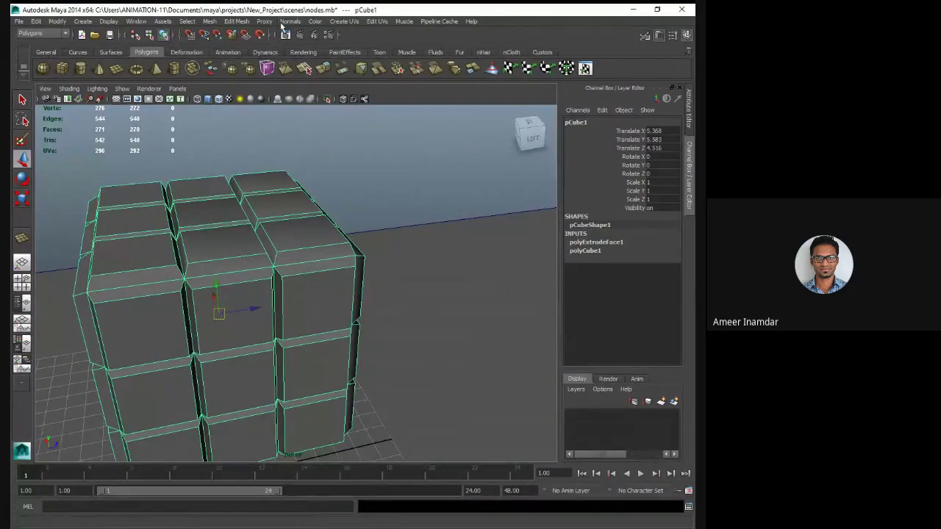
pyautogui.click(237, 20)
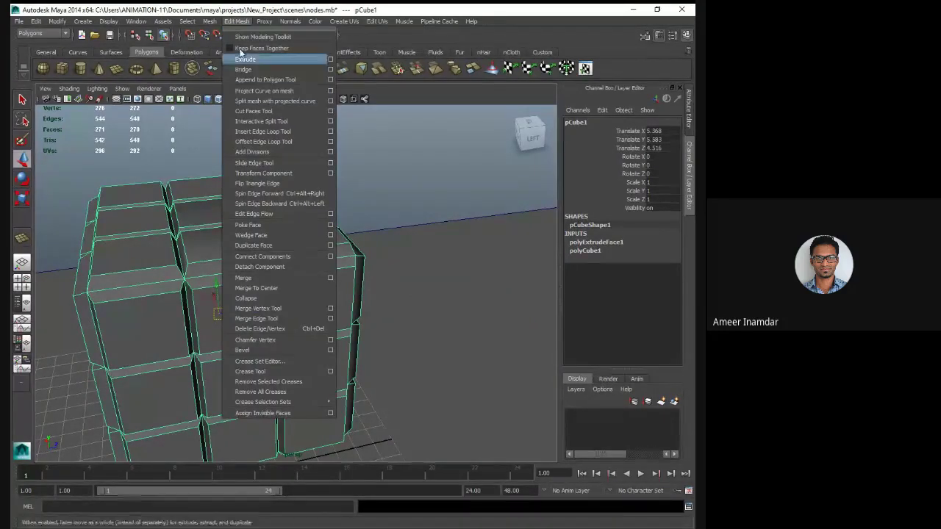
pyautogui.click(263, 130)
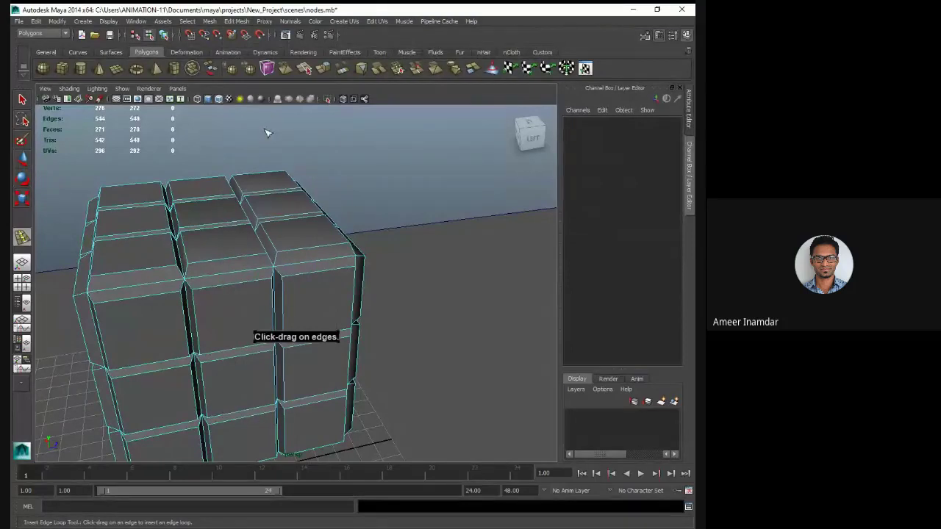
pyautogui.moveTo(316, 276); pyautogui.dragTo(322, 271)
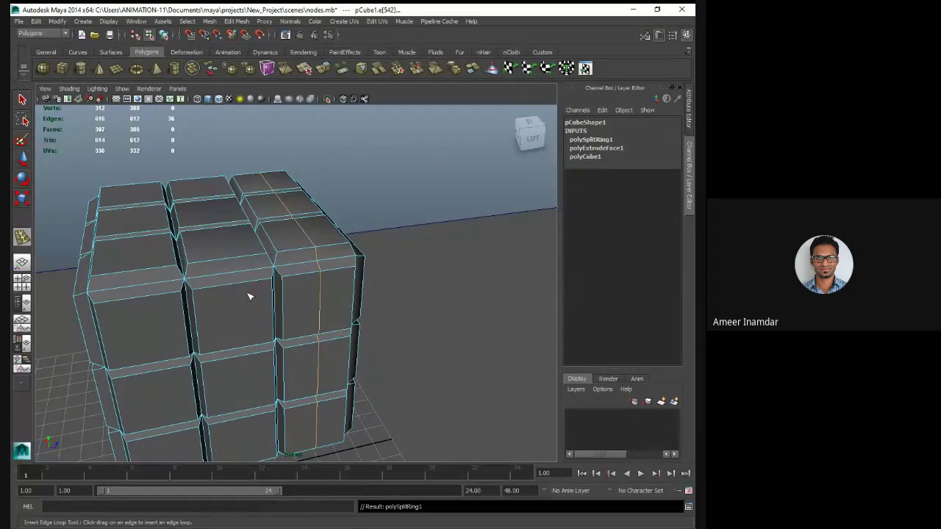
pyautogui.moveTo(223, 292); pyautogui.dragTo(237, 287)
pyautogui.moveTo(134, 303); pyautogui.dragTo(138, 302)
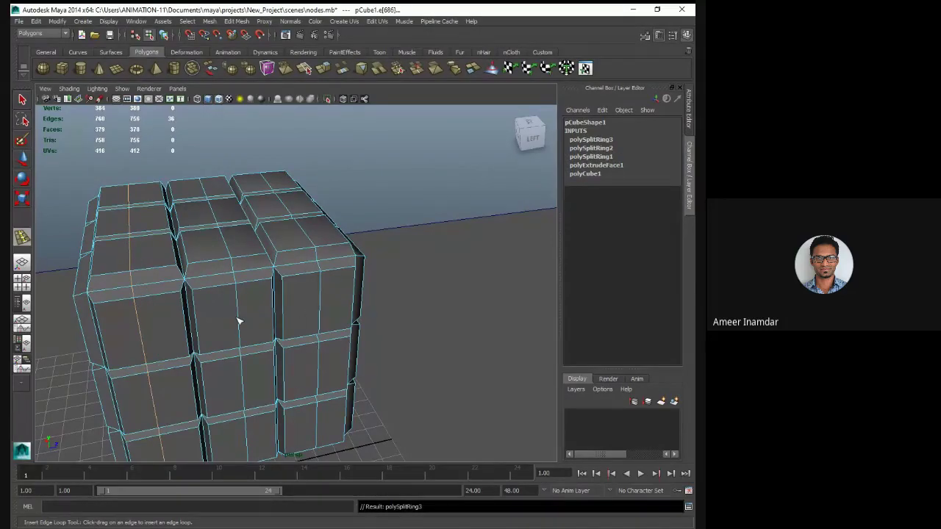
# Insert three more vertical edge loops through the block columns on the cube's adjacent side, and deselect the cube
pyautogui.keyDown('alt'); pyautogui.moveTo(237, 319); pyautogui.dragTo(290, 259); pyautogui.keyUp('alt')
pyautogui.moveTo(350, 211); pyautogui.dragTo(348, 211)
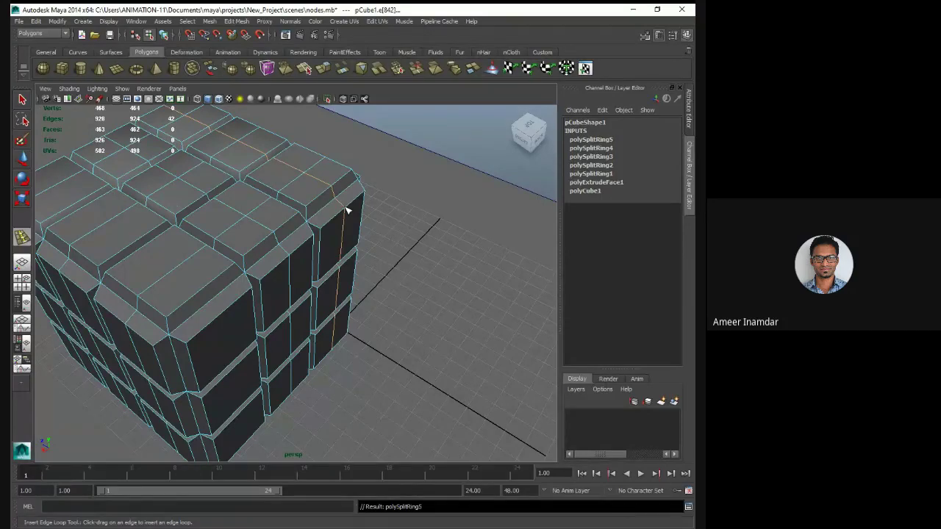
pyautogui.moveTo(218, 321); pyautogui.dragTo(219, 321)
pyautogui.scroll(-8, 271, 321)
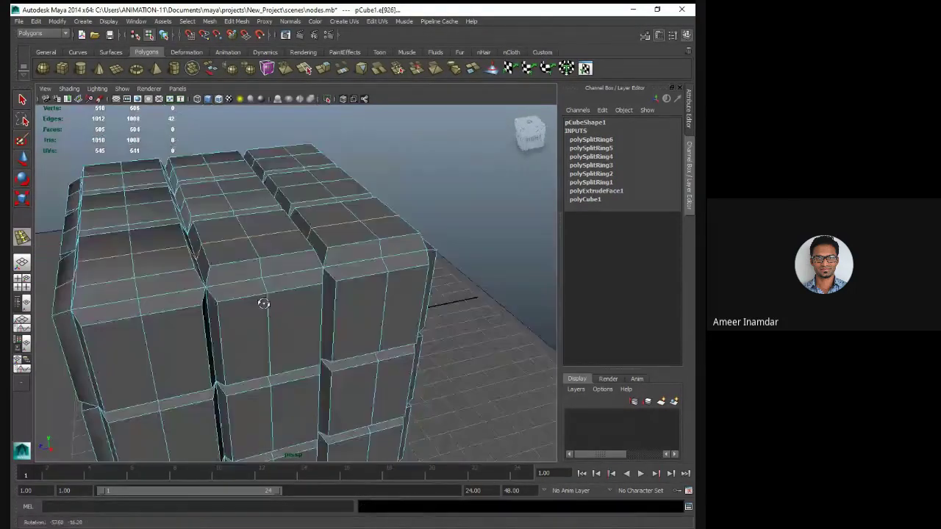
pyautogui.keyDown('alt'); pyautogui.moveTo(351, 288); pyautogui.dragTo(147, 279); pyautogui.keyUp('alt')
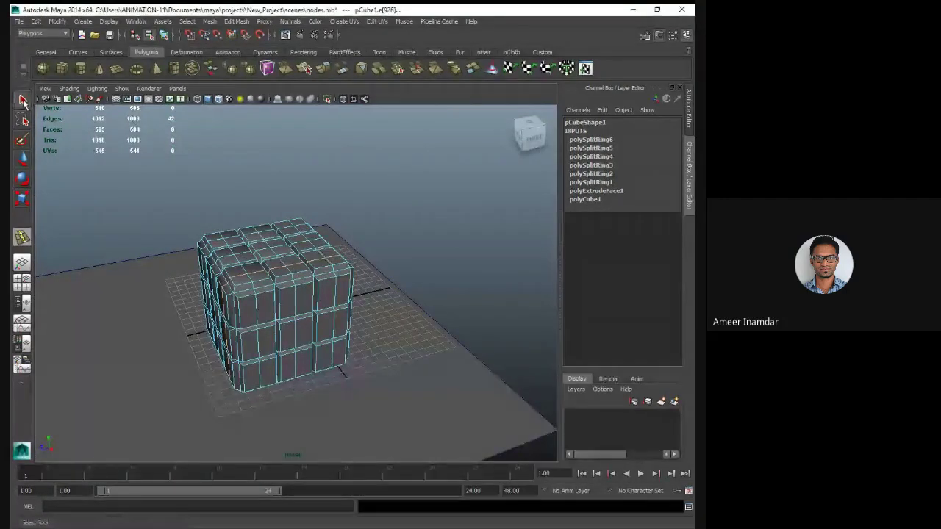
pyautogui.click(22, 99)
pyautogui.click(361, 174)
# Return the cube to object mode, turn on its smooth mesh preview, and deselect it
pyautogui.keyDown('alt'); pyautogui.moveTo(360, 232); pyautogui.dragTo(275, 287); pyautogui.keyUp('alt')
pyautogui.scroll(4, 260, 230)
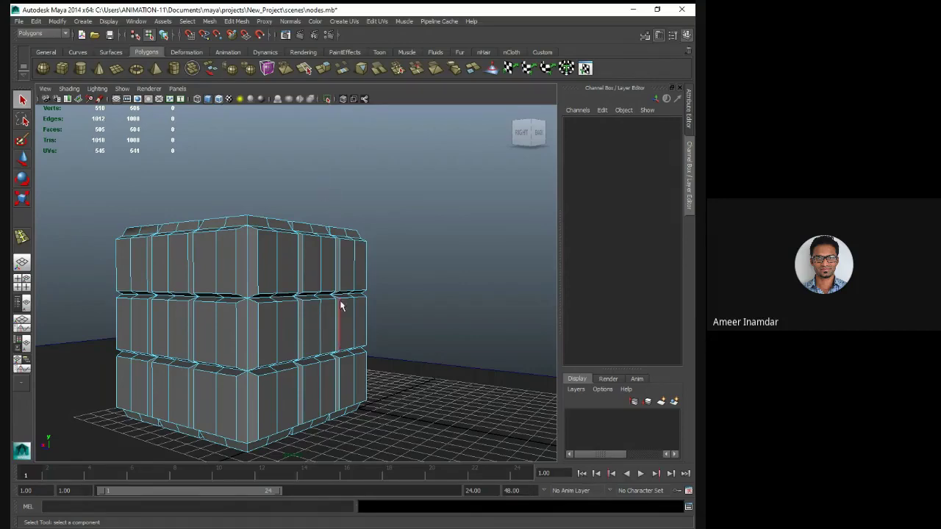
pyautogui.moveTo(334, 265); pyautogui.dragTo(382, 252, button='right')
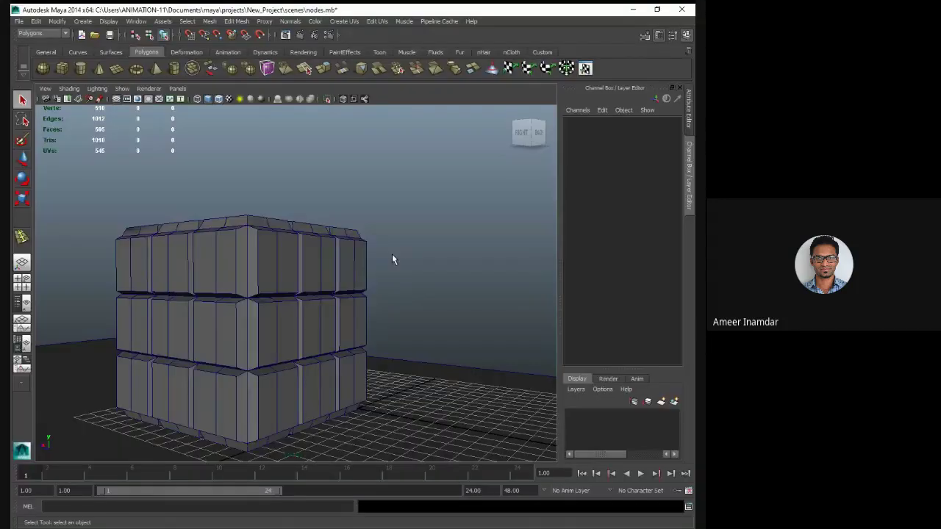
pyautogui.click(326, 279)
pyautogui.press('3')
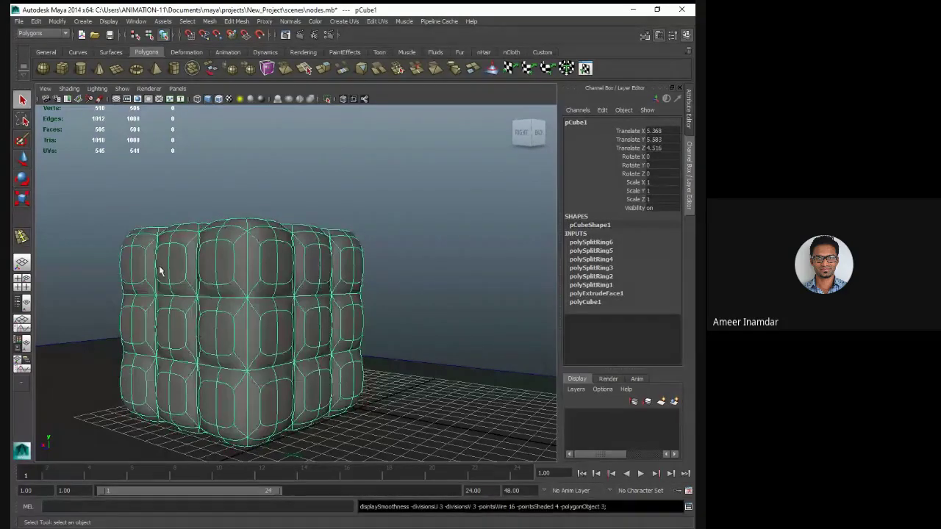
pyautogui.click(422, 281)
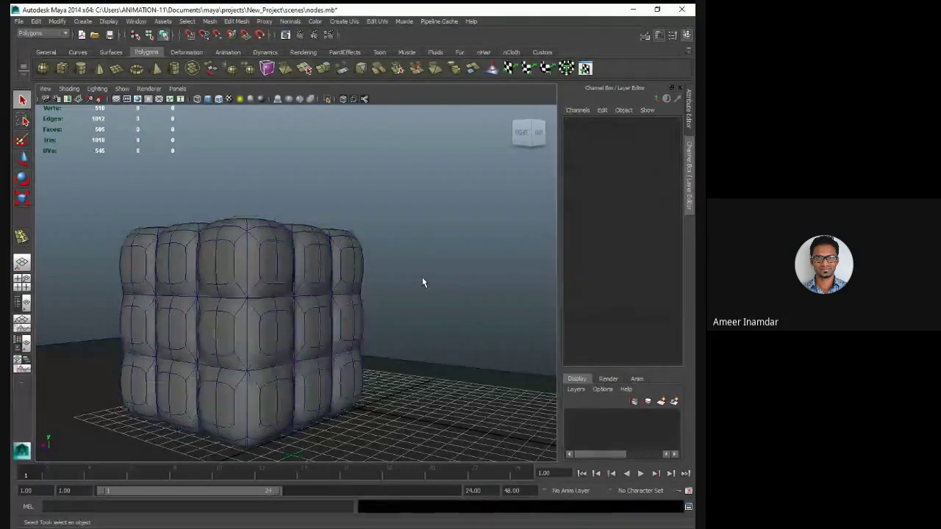
# Select the whole vertical edge loop running through the middle of the corner block column in edge mode
pyautogui.keyDown('alt'); pyautogui.moveTo(422, 283); pyautogui.dragTo(287, 260); pyautogui.keyUp('alt')
pyautogui.keyDown('alt'); pyautogui.moveTo(287, 260); pyautogui.dragTo(288, 315, button='right'); pyautogui.keyUp('alt')
pyautogui.moveTo(288, 315)
pyautogui.keyDown('alt'); pyautogui.mouseDown()
pyautogui.moveTo(246, 304)
pyautogui.moveTo(236, 319)
pyautogui.moveTo(289, 301)
pyautogui.mouseUp(); pyautogui.keyUp('alt')
pyautogui.scroll(-3, 236, 321)
pyautogui.click(292, 298)
pyautogui.rightClick(288, 274)
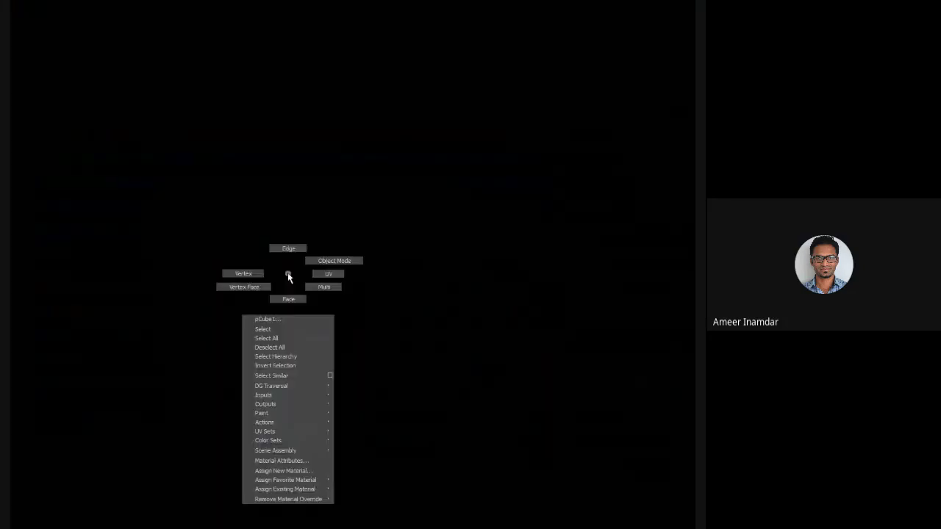
pyautogui.click(287, 249)
pyautogui.doubleClick(292, 289)
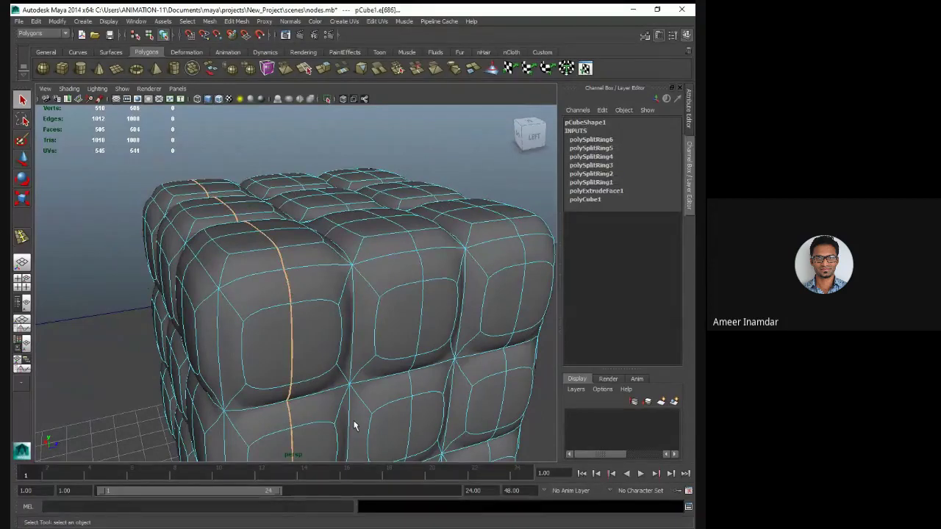
# Delete the selected edge loop and undo the deletion
pyautogui.hotkey('ctrl', 'Delete')
pyautogui.press('r')
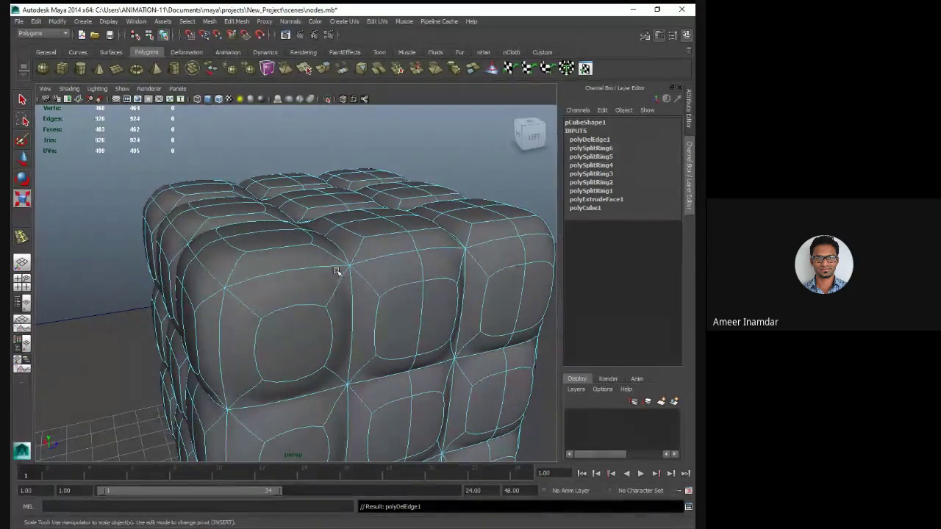
pyautogui.hotkey('ctrl', 'z')
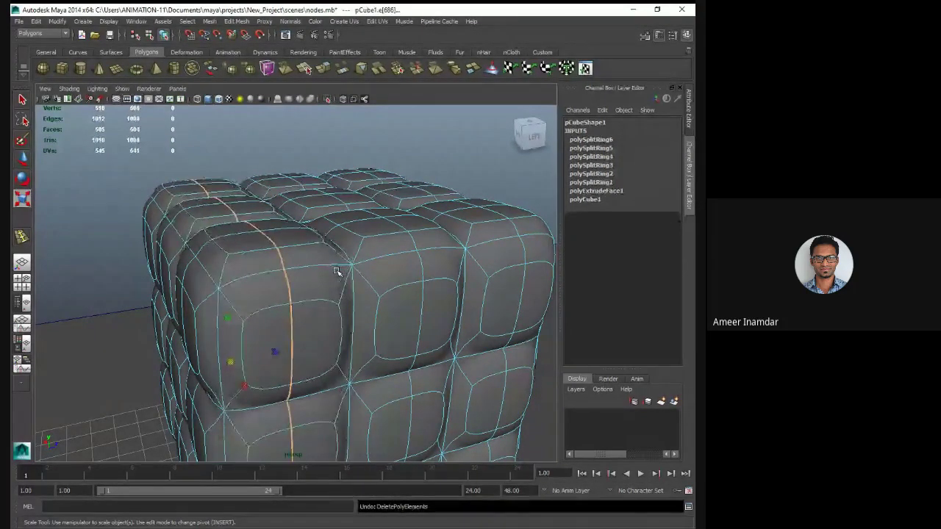
# Move the selected edge loop along Z towards the outer side of the corner blocks, and return to object mode
pyautogui.press('w')
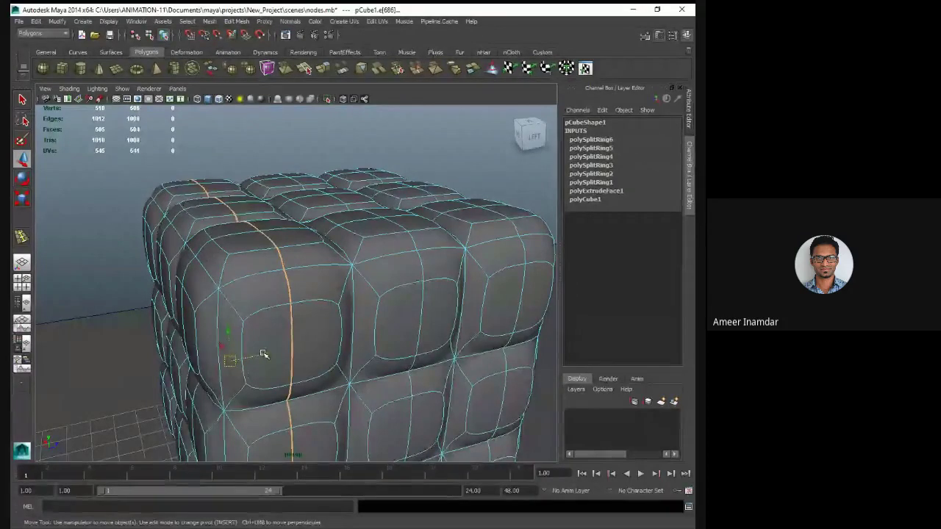
pyautogui.moveTo(262, 356); pyautogui.dragTo(258, 358)
pyautogui.moveTo(250, 360); pyautogui.dragTo(226, 367)
pyautogui.click(363, 154)
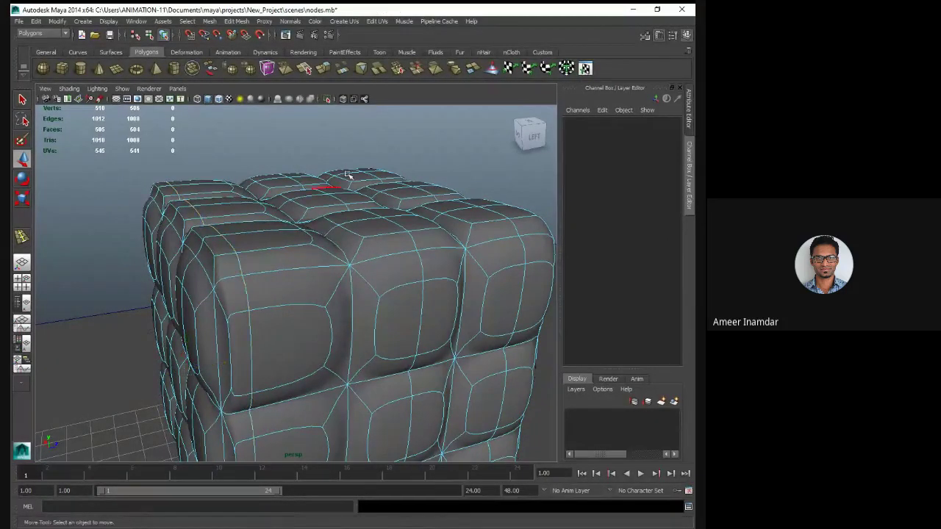
pyautogui.moveTo(330, 199); pyautogui.dragTo(377, 177, button='right')
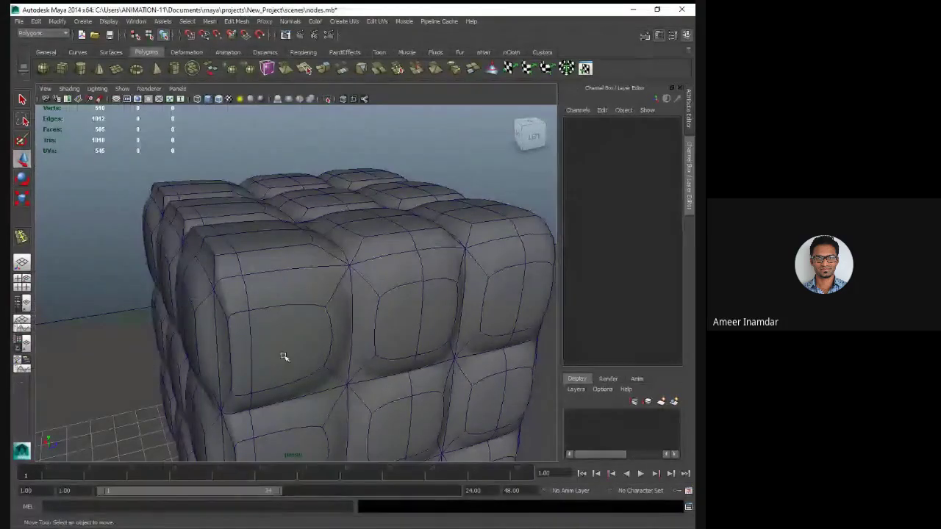
# Examine how the moved edge loop changes the rounding of the smoothed blocks
pyautogui.keyDown('alt'); pyautogui.moveTo(284, 357); pyautogui.dragTo(350, 340); pyautogui.keyUp('alt')
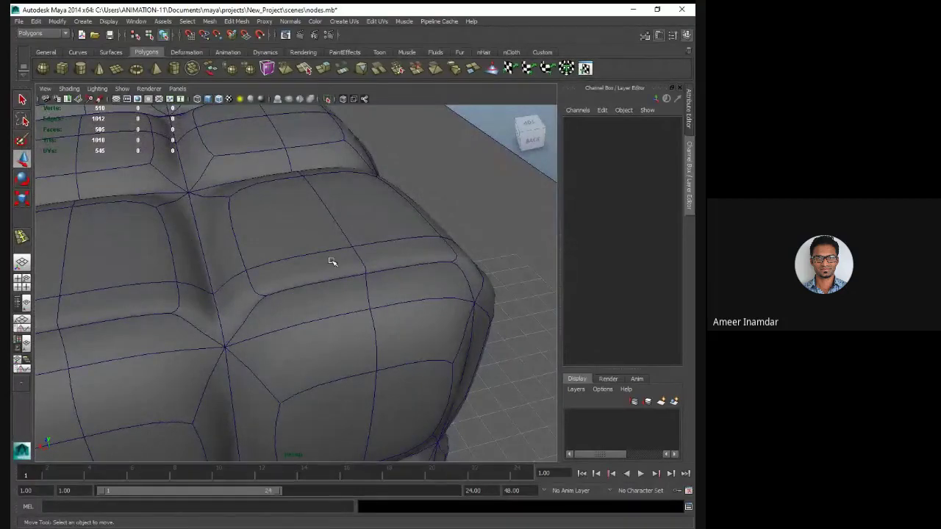
pyautogui.press('[')
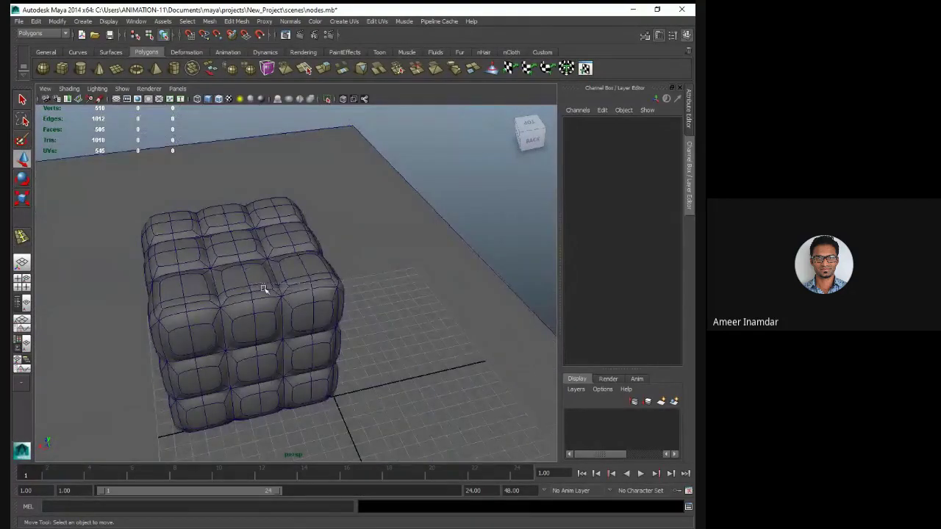
pyautogui.click(263, 288)
pyautogui.click(430, 148)
pyautogui.click(330, 353)
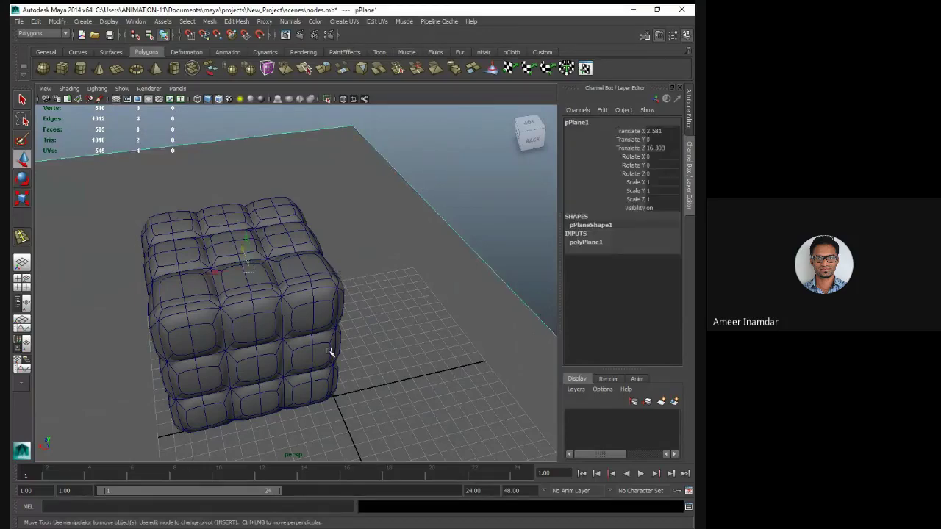
# In the orthographic side view, delete the faces of the cube's half opposite the moved edge loop
pyautogui.click(316, 274)
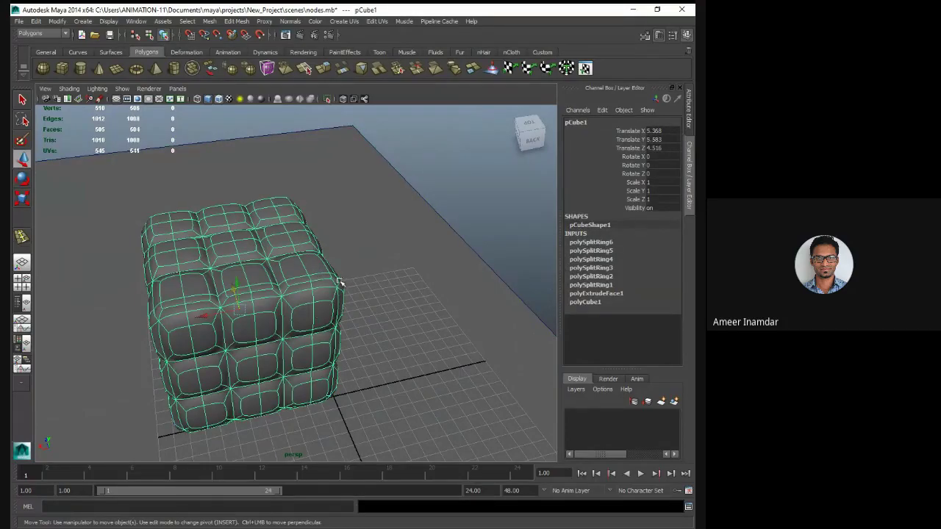
pyautogui.keyDown('alt'); pyautogui.moveTo(332, 301); pyautogui.dragTo(312, 390); pyautogui.keyUp('alt')
pyautogui.scroll(-5, 325, 311)
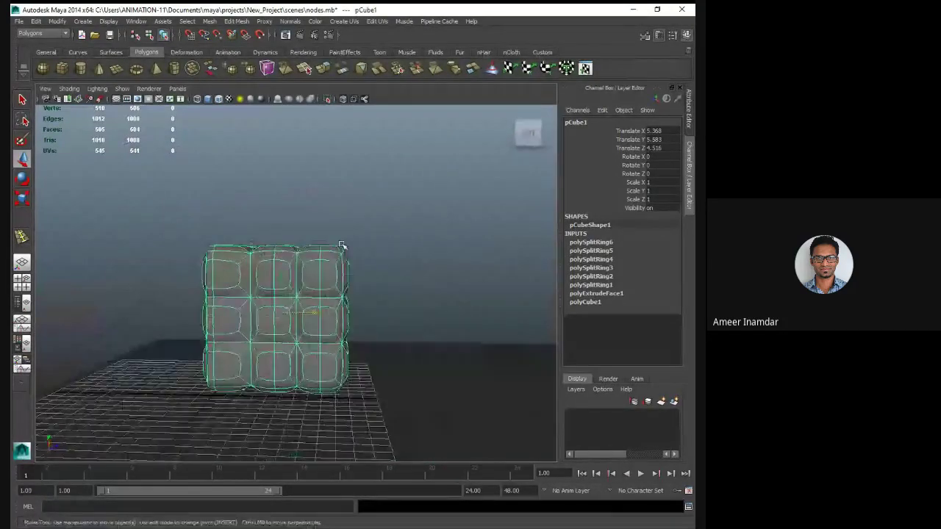
pyautogui.press('space')
pyautogui.press('space')
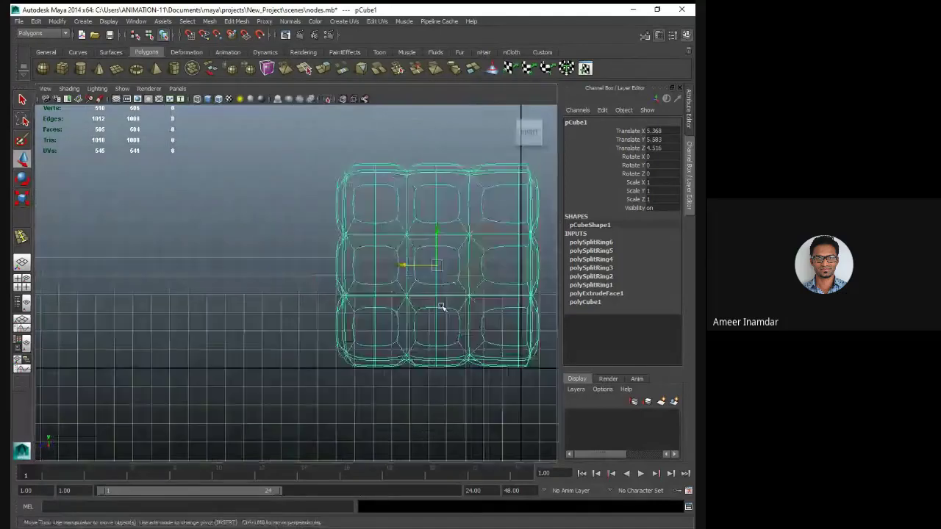
pyautogui.keyDown('alt'); pyautogui.moveTo(441, 308); pyautogui.dragTo(294, 319); pyautogui.keyUp('alt')
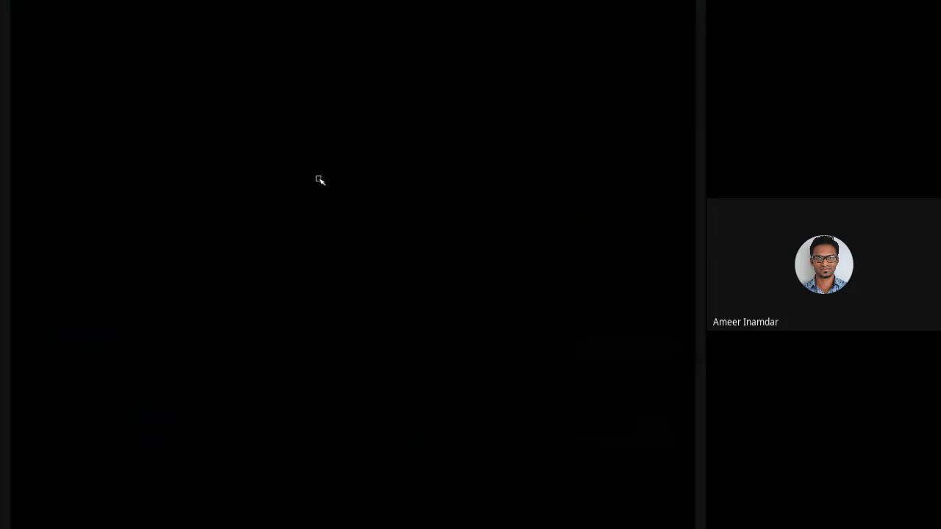
pyautogui.moveTo(320, 180); pyautogui.dragTo(319, 205, button='right')
pyautogui.moveTo(149, 139); pyautogui.dragTo(280, 460)
pyautogui.press('Delete')
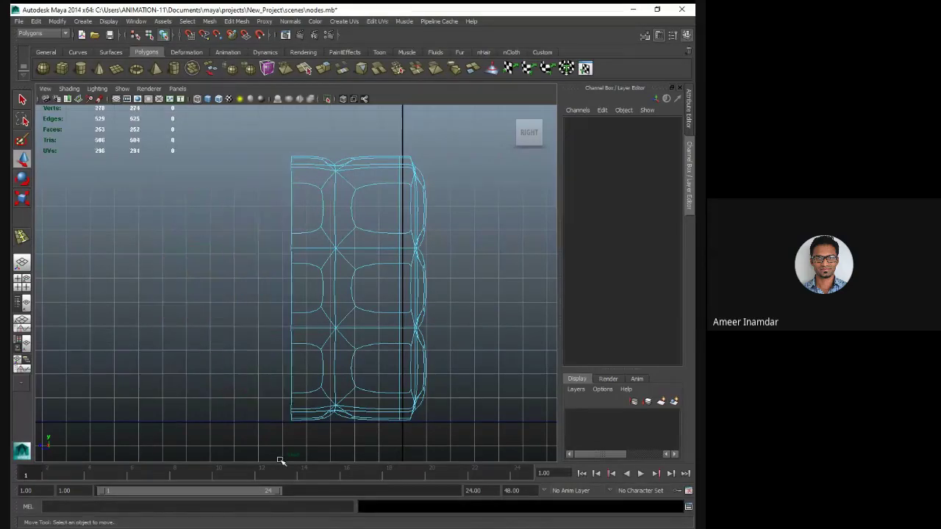
# Select the remaining half cube as an object and move its pivot onto the open cut edge
pyautogui.moveTo(427, 208); pyautogui.dragTo(463, 212, button='right')
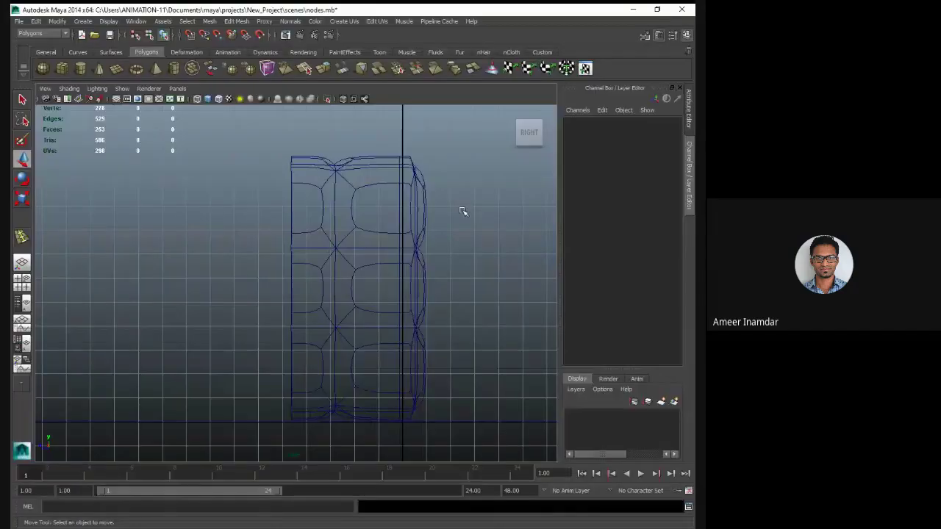
pyautogui.click(393, 294)
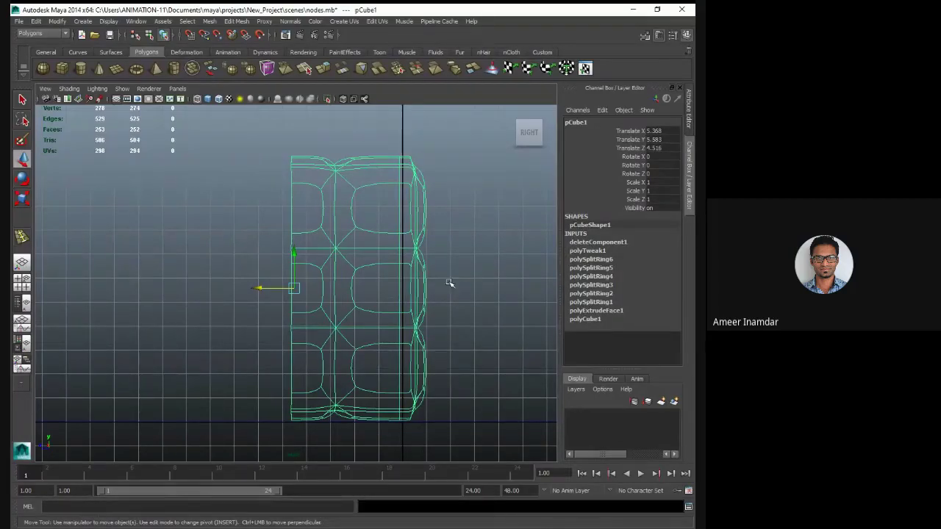
pyautogui.keyDown('alt'); pyautogui.moveTo(323, 274); pyautogui.dragTo(295, 208, button='right'); pyautogui.keyUp('alt')
pyautogui.keyDown('alt'); pyautogui.moveTo(295, 207); pyautogui.dragTo(332, 299, button='middle'); pyautogui.keyUp('alt')
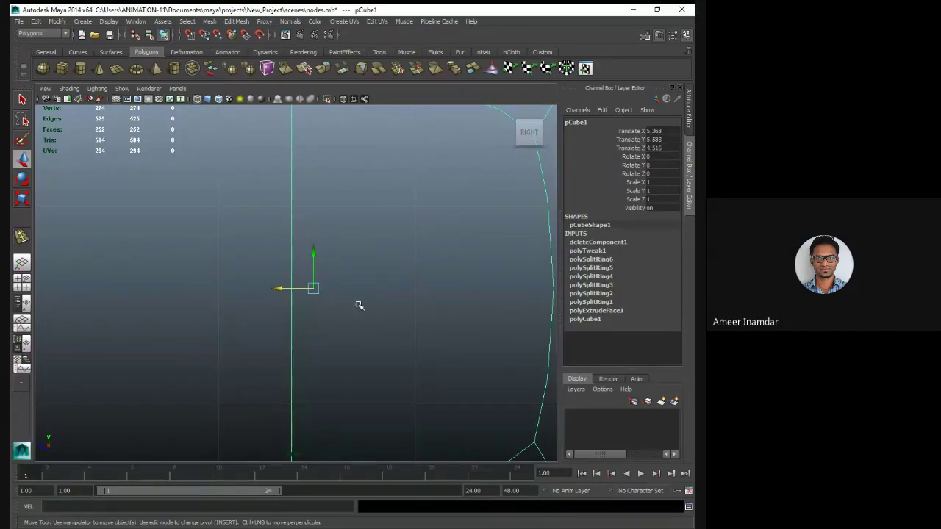
pyautogui.press('Insert')
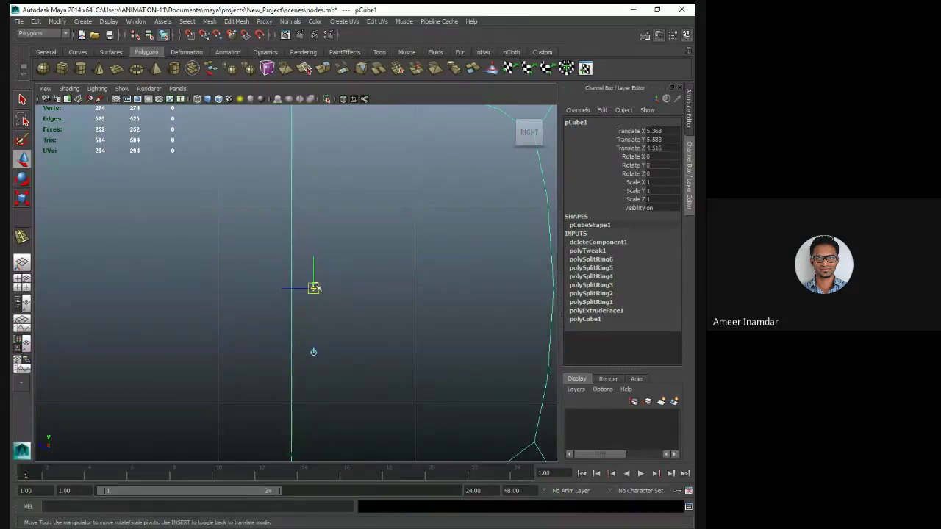
pyautogui.moveTo(313, 287); pyautogui.dragTo(292, 288)
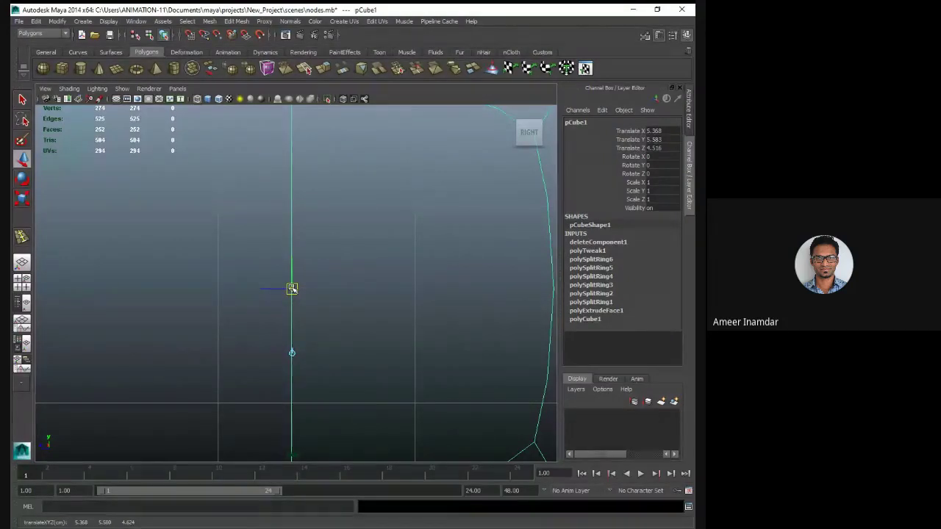
pyautogui.press('Insert')
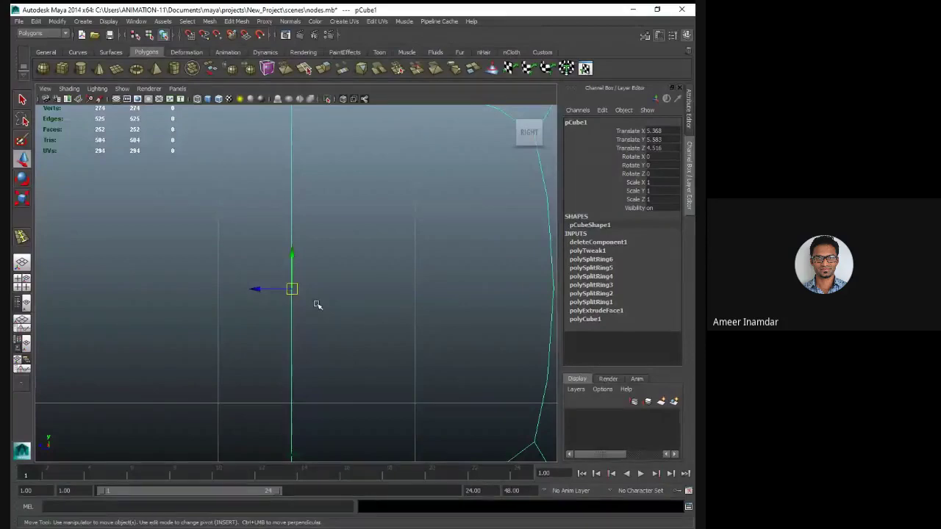
pyautogui.scroll(-6, 317, 305)
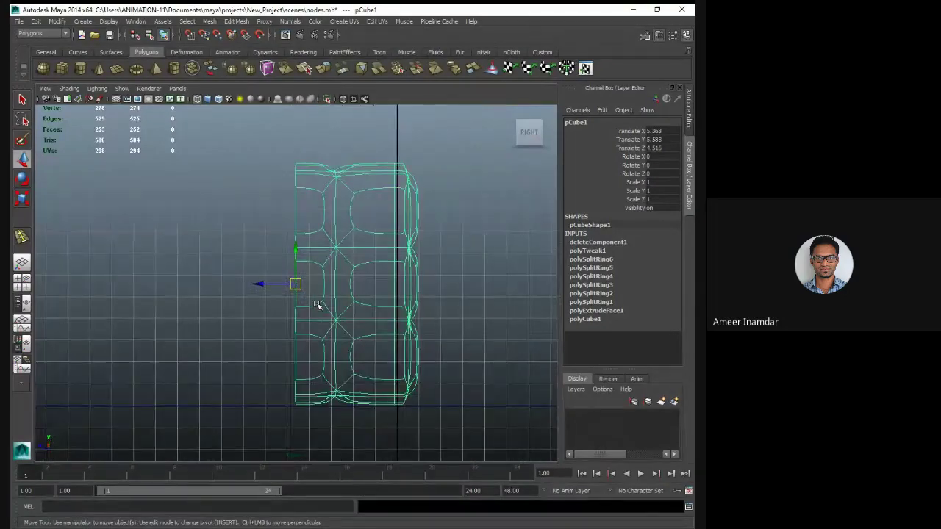
# Mirror the half cube's geometry in +Z with Merge with the original and Merge vertices enabled, and close the options
pyautogui.click(239, 21)
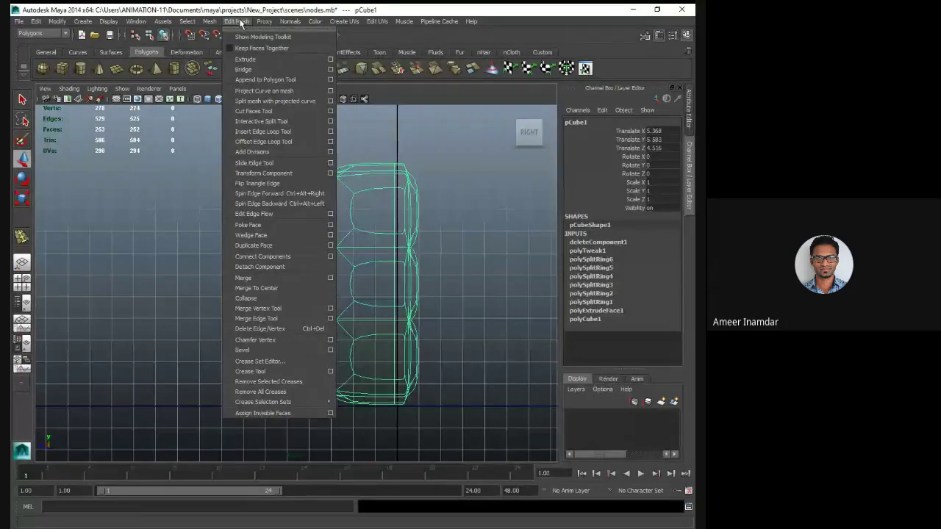
pyautogui.moveTo(215, 22)
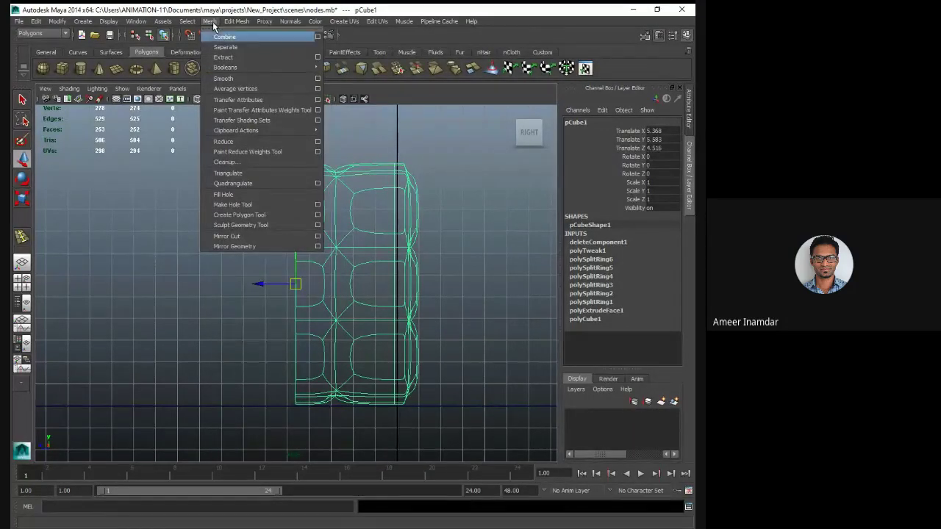
pyautogui.click(318, 246)
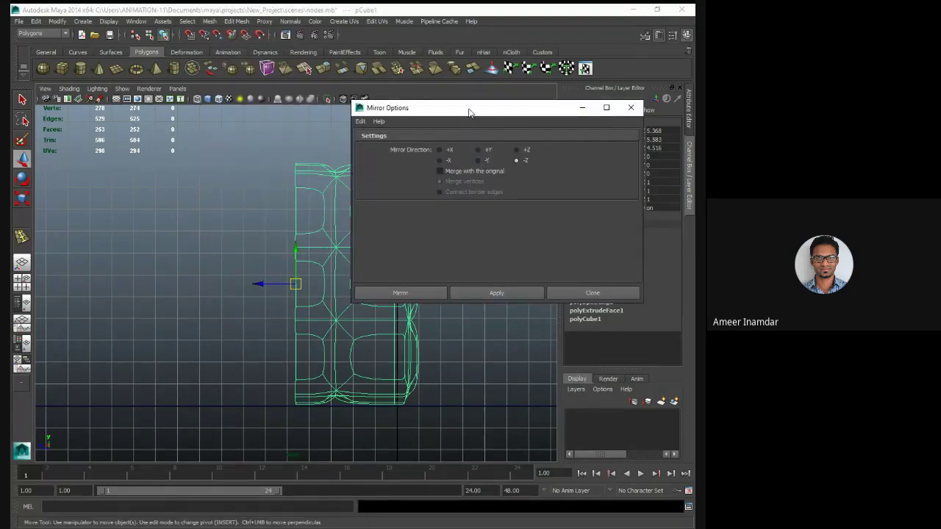
pyautogui.moveTo(469, 111); pyautogui.dragTo(506, 105)
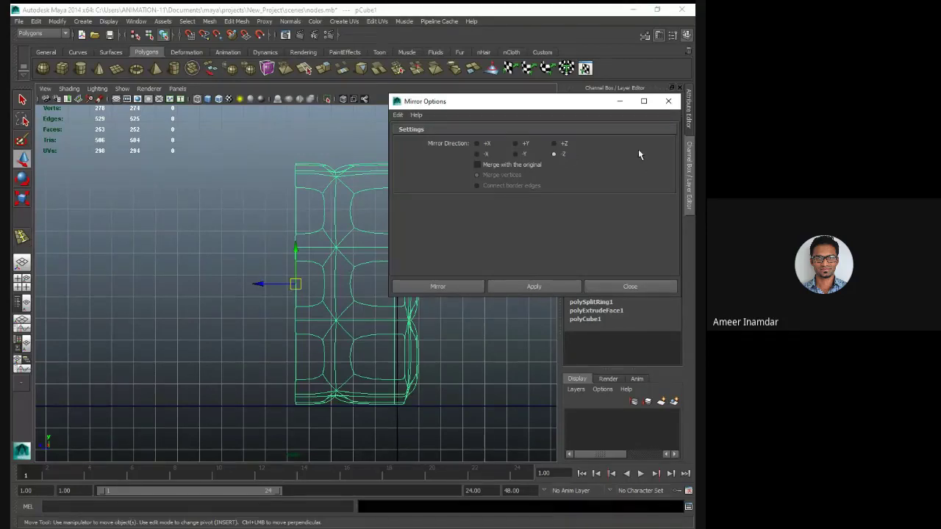
pyautogui.click(486, 165)
pyautogui.click(564, 284)
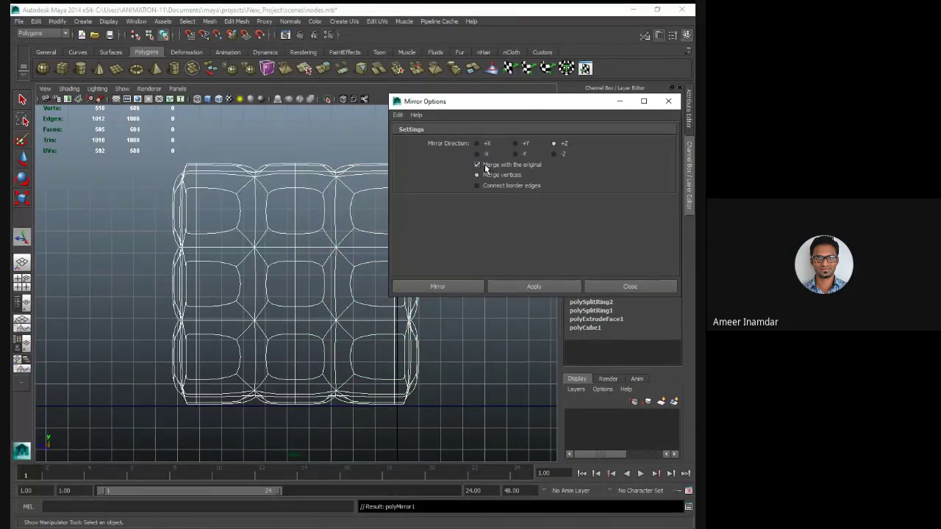
pyautogui.click(615, 288)
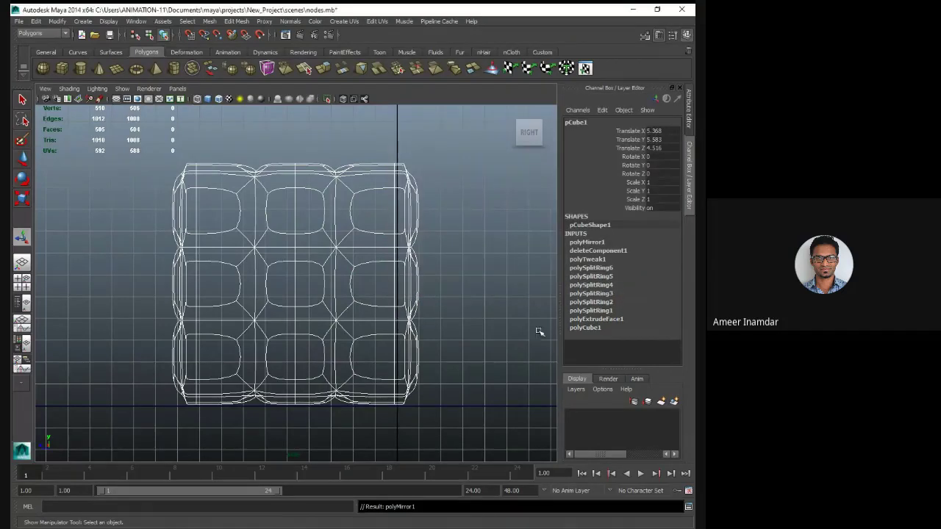
# Compare the mirrored cube with smooth preview off and on in the orthographic side view
pyautogui.click(467, 322)
pyautogui.click(405, 187)
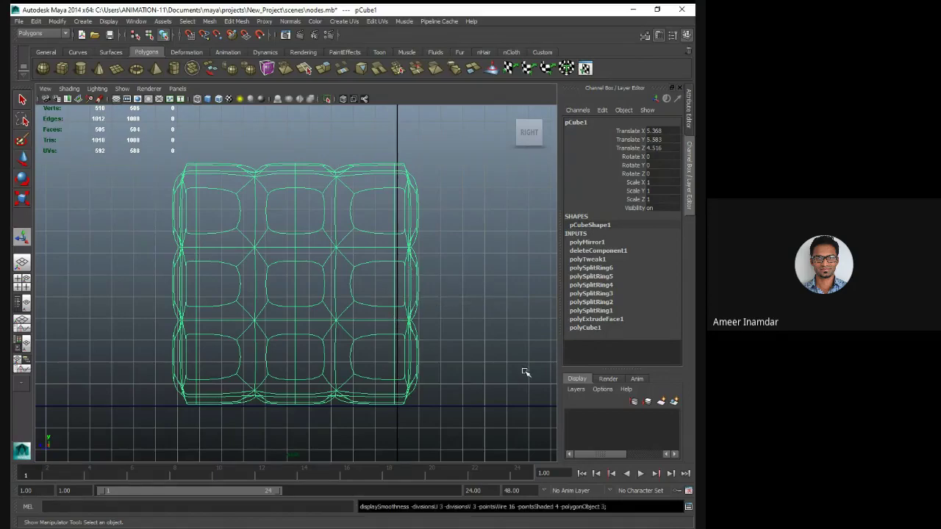
pyautogui.click(397, 260)
pyautogui.click(412, 263)
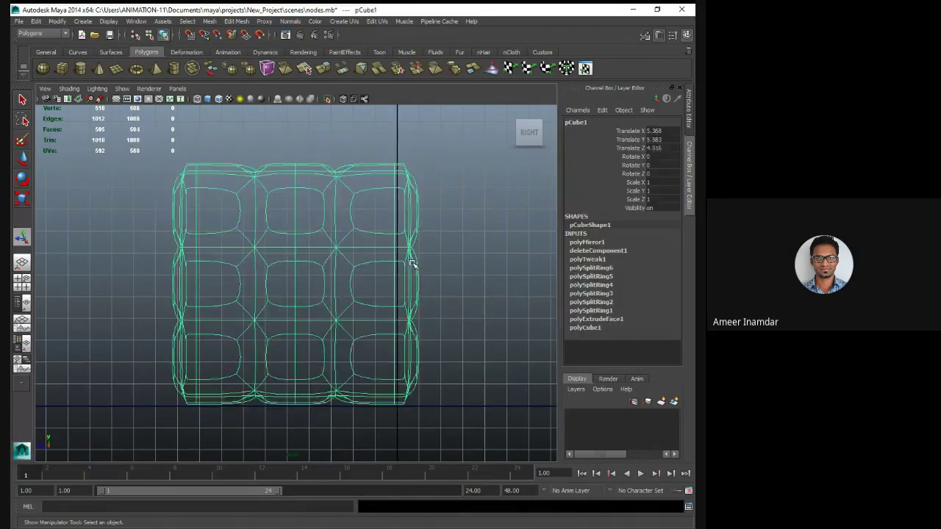
pyautogui.press('1')
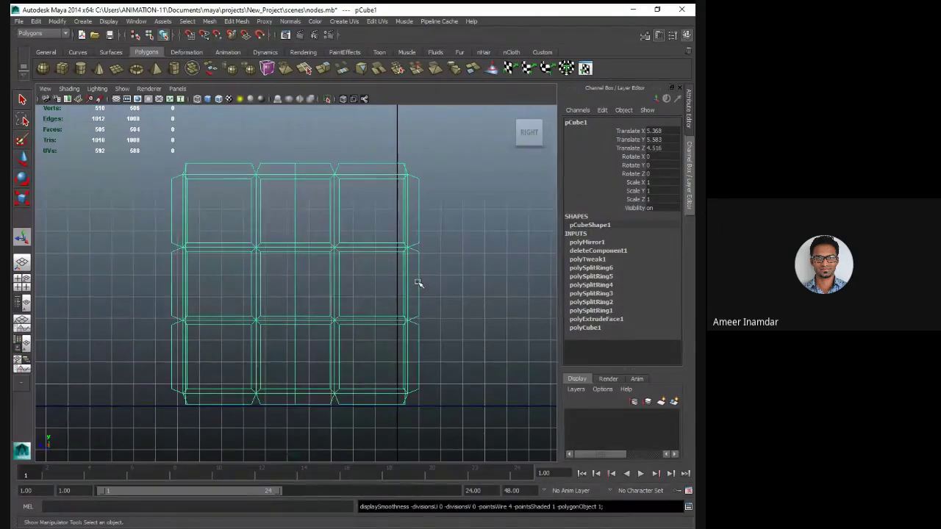
pyautogui.press('3')
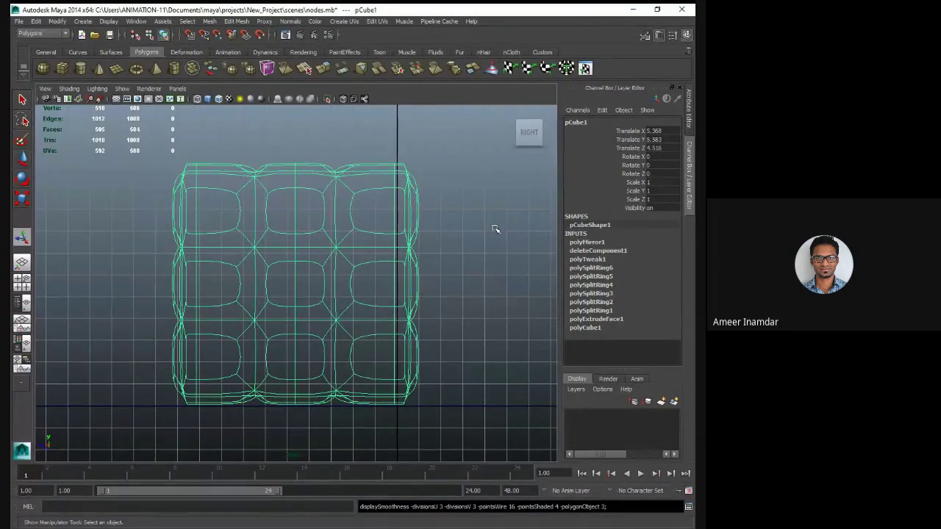
pyautogui.click(460, 189)
pyautogui.click(340, 311)
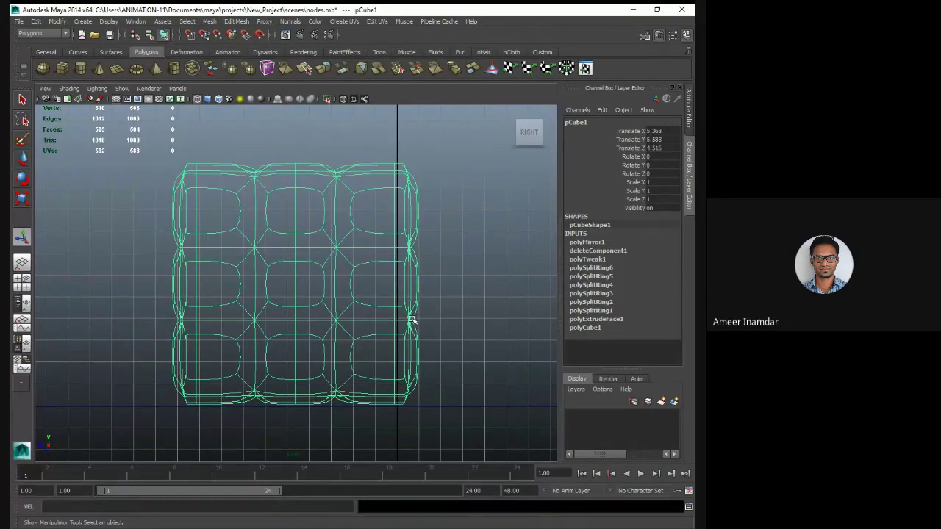
# Show the smoothed cube shaded in the perspective view, inspect its blocks and clear the selection
pyautogui.press('space')
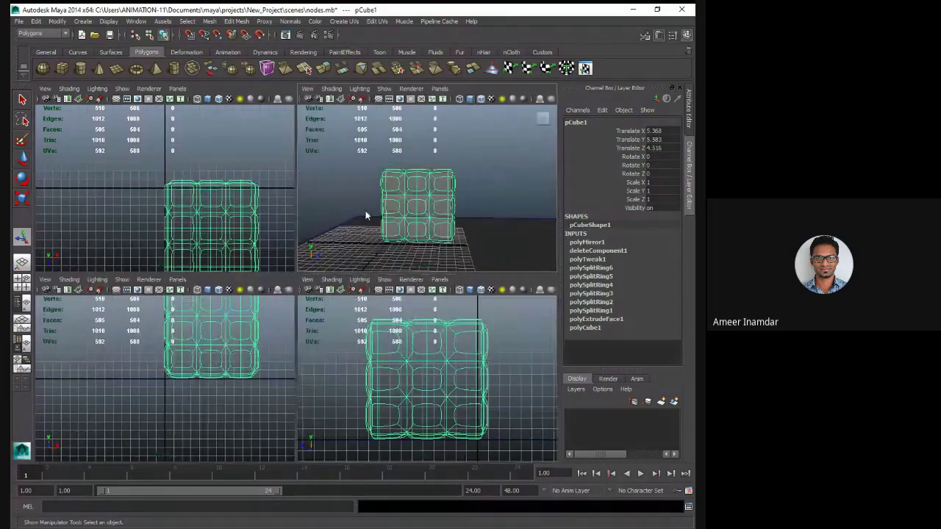
pyautogui.press('space')
pyautogui.press('5')
pyautogui.moveTo(363, 208)
pyautogui.keyDown('alt'); pyautogui.mouseDown()
pyautogui.moveTo(357, 222)
pyautogui.moveTo(381, 214)
pyautogui.moveTo(374, 246)
pyautogui.moveTo(357, 221)
pyautogui.moveTo(370, 210)
pyautogui.mouseUp(); pyautogui.keyUp('alt')
pyautogui.scroll(5, 382, 214)
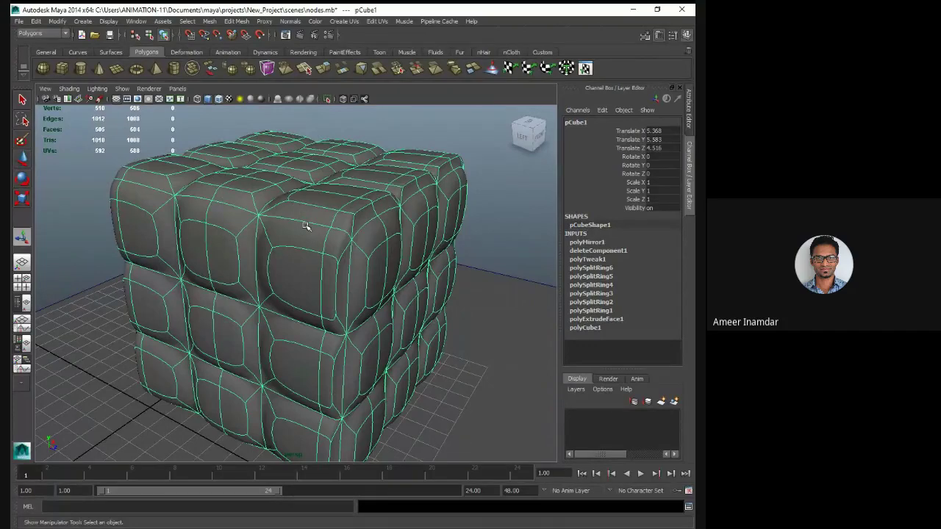
pyautogui.scroll(-5, 307, 226)
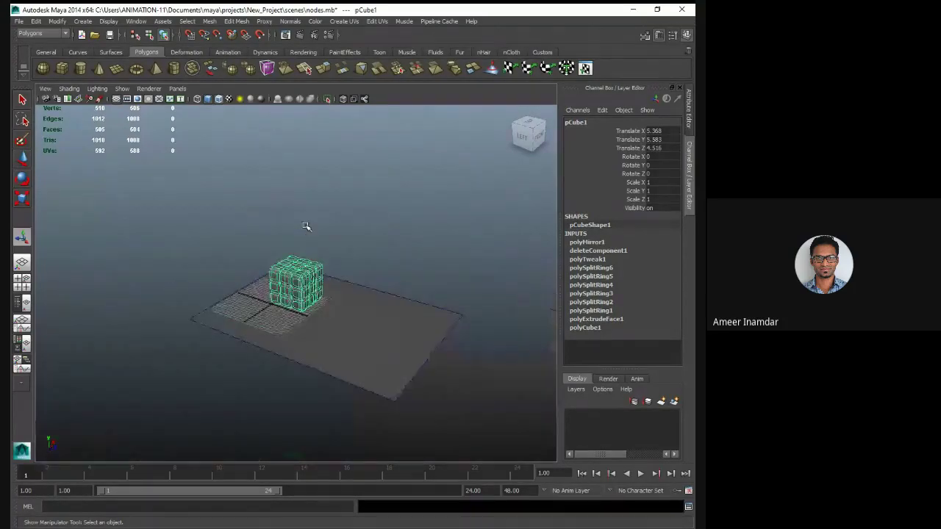
pyautogui.scroll(6, 307, 227)
pyautogui.click(380, 160)
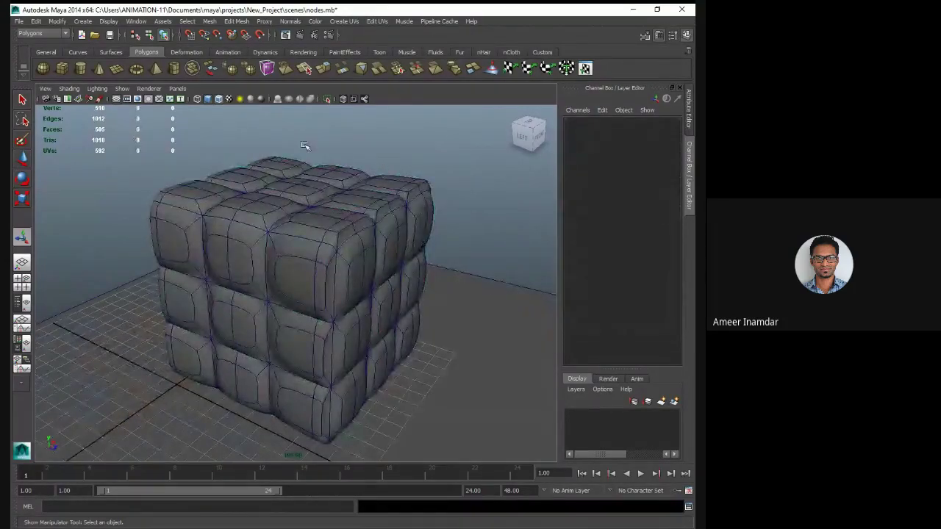
# Compare the smoothed cube with Wireframe on Shaded switched off and on, leaving the wireframe displayed
pyautogui.click(223, 103)
pyautogui.click(223, 102)
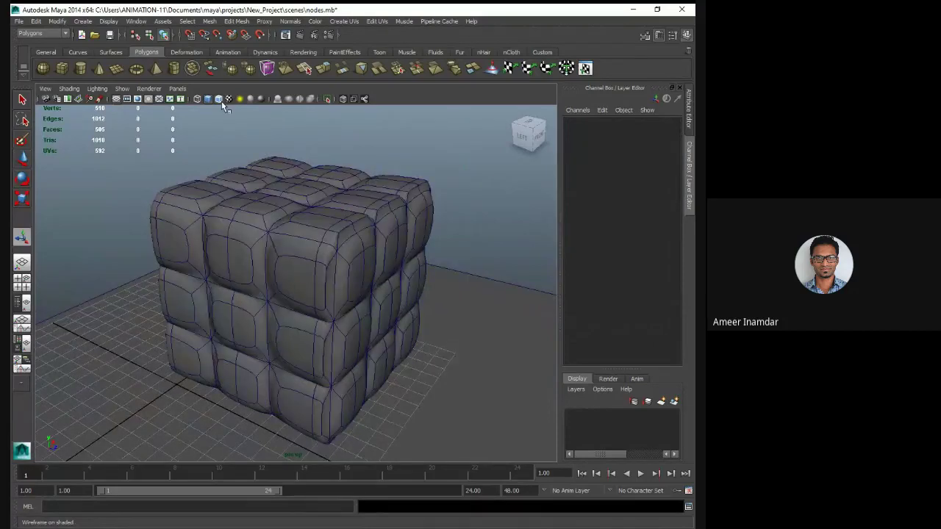
pyautogui.click(223, 102)
pyautogui.click(223, 102)
pyautogui.click(223, 103)
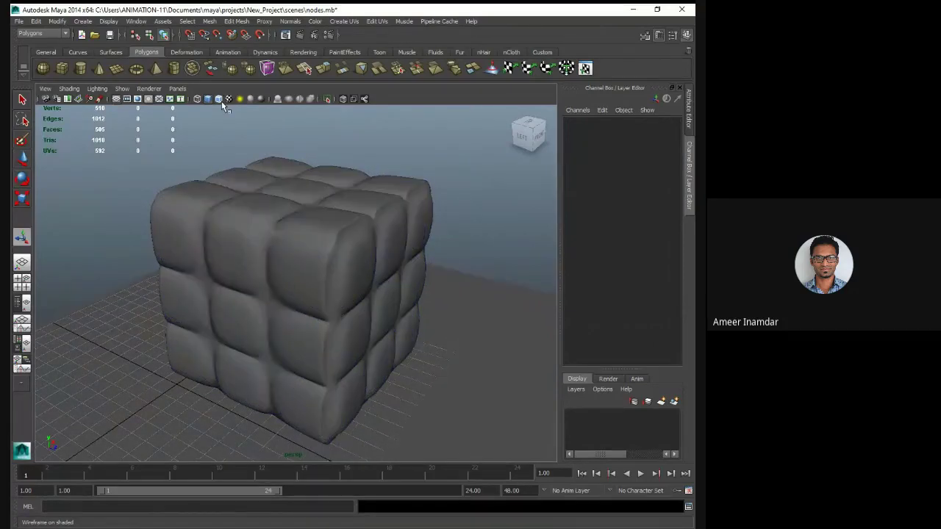
pyautogui.click(223, 102)
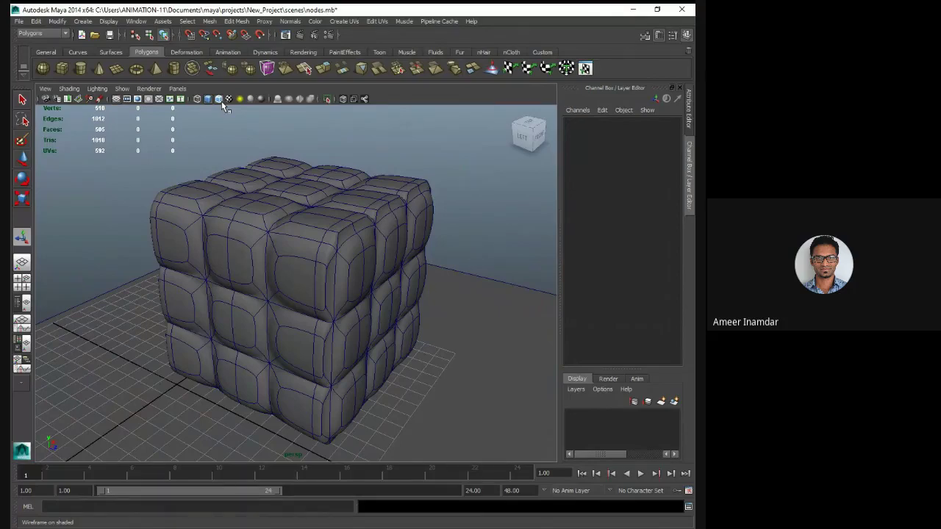
# Select the cube and return it to the unsmoothed polygon display
pyautogui.click(397, 242)
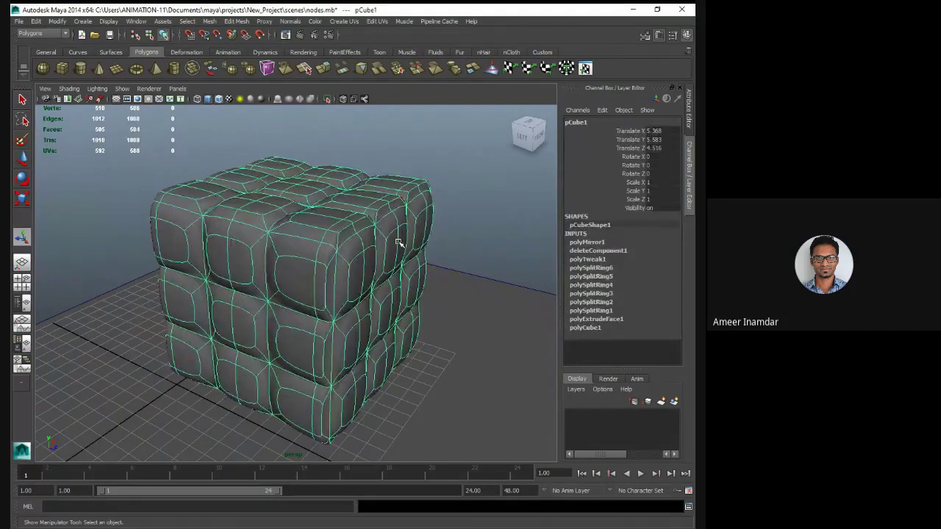
pyautogui.scroll(-5, 397, 243)
pyautogui.scroll(4, 397, 243)
pyautogui.press('1')
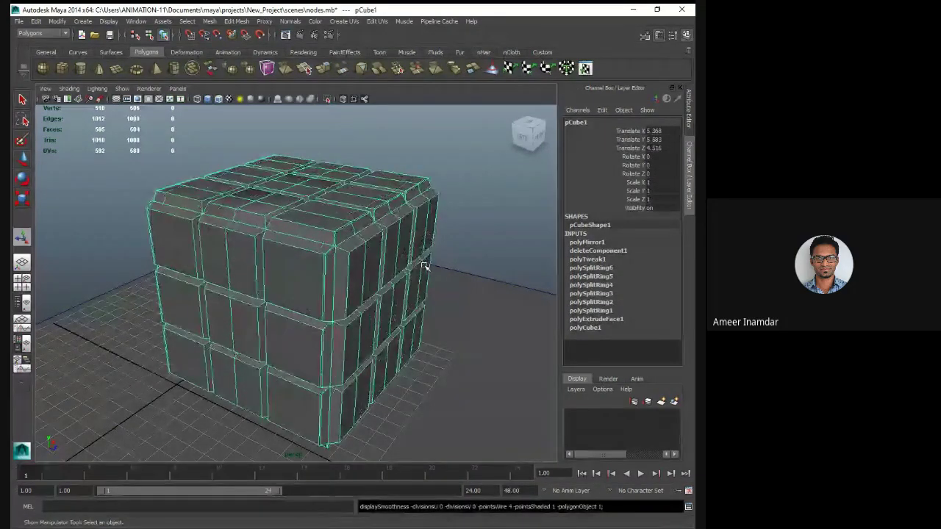
# Select the edge loop beside the cube's front vertical corner and move it slightly along Z, away from the corner edges
pyautogui.scroll(5, 356, 234)
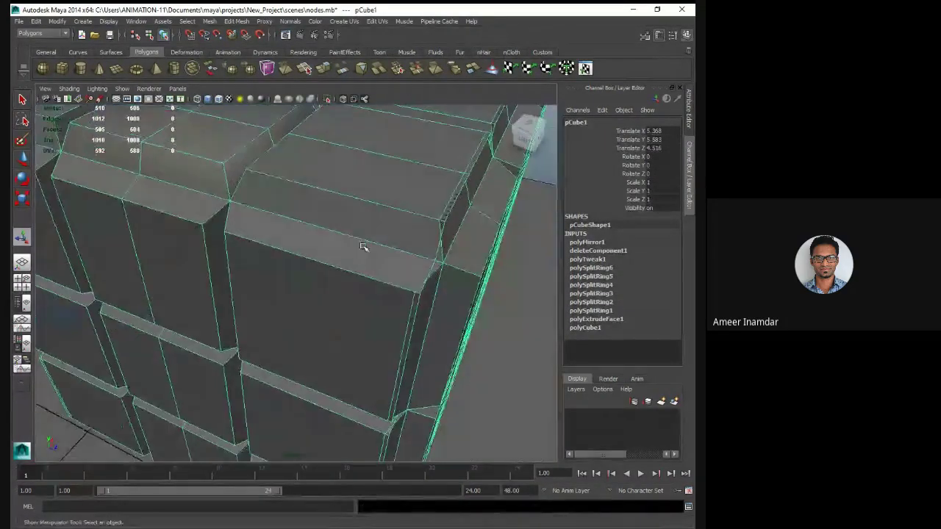
pyautogui.keyDown('alt'); pyautogui.moveTo(362, 247); pyautogui.dragTo(346, 260); pyautogui.keyUp('alt')
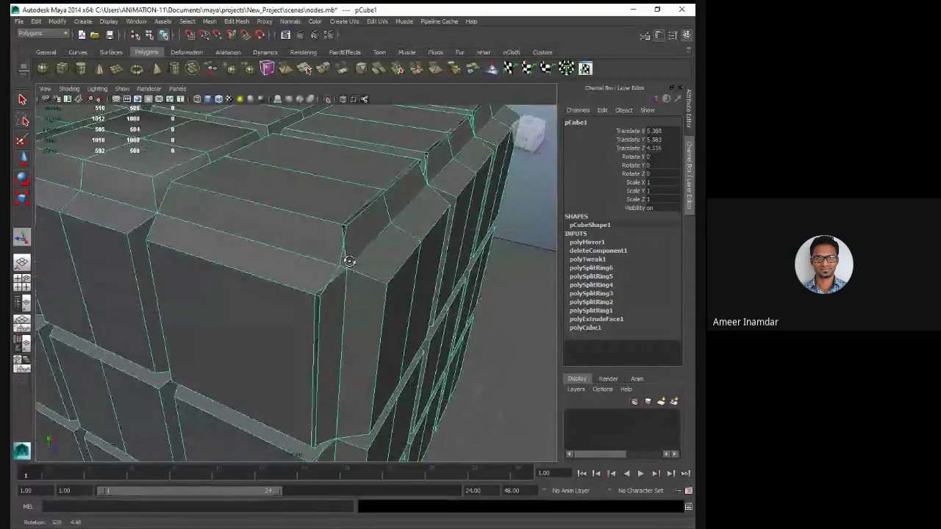
pyautogui.moveTo(321, 319); pyautogui.dragTo(328, 273, button='right')
pyautogui.click(319, 303)
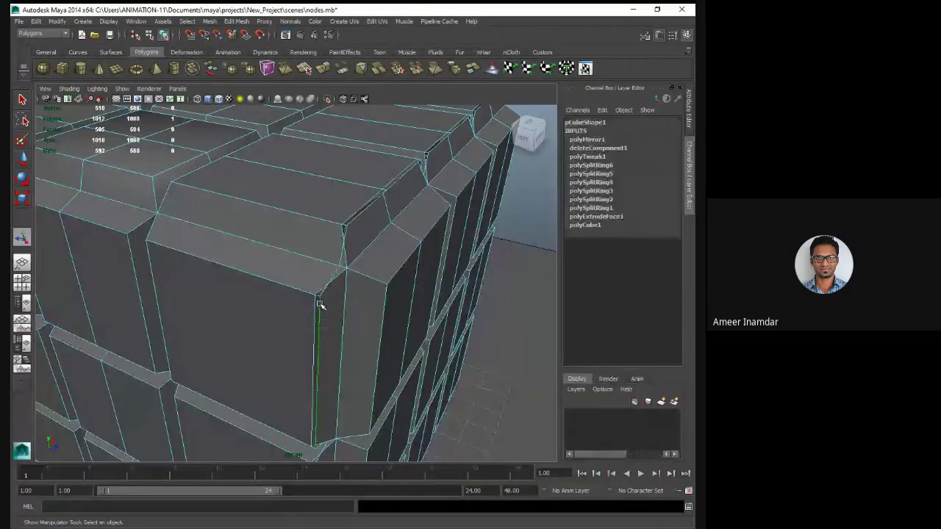
pyautogui.press('3')
pyautogui.press('w')
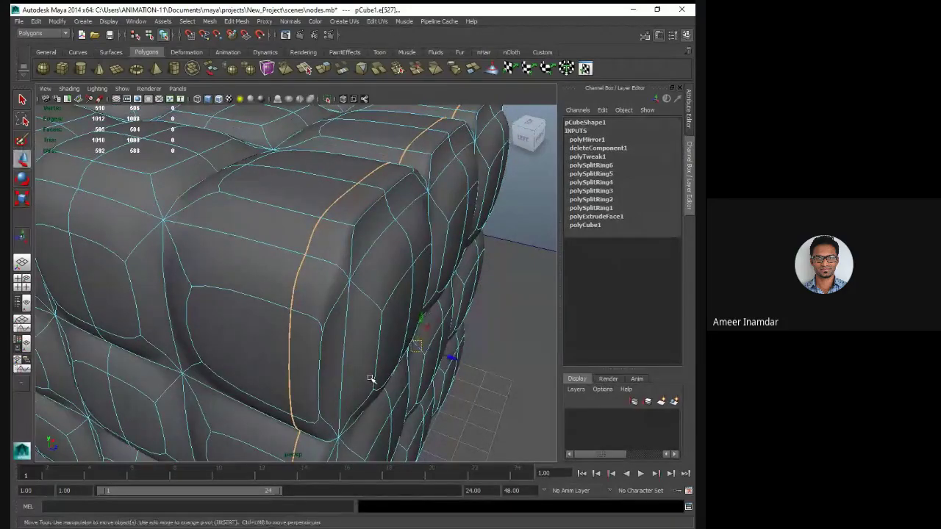
pyautogui.press('1')
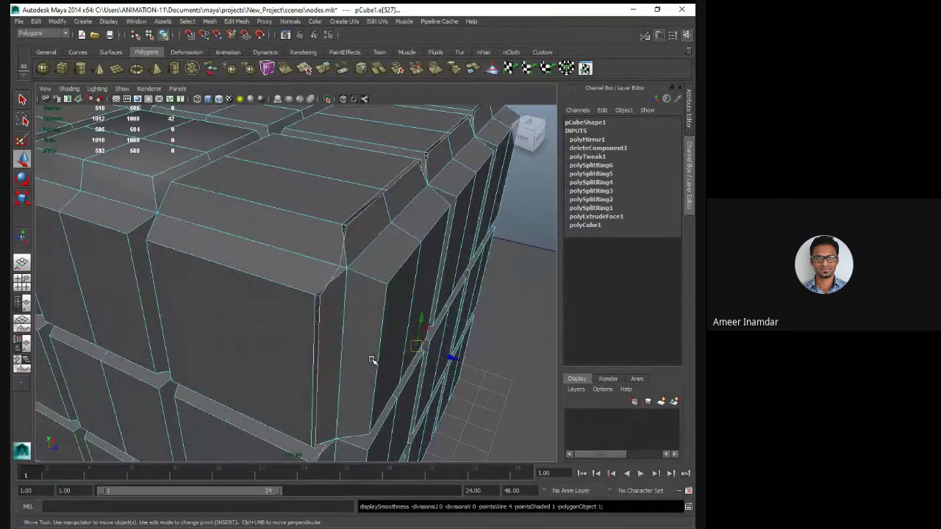
pyautogui.click(445, 357)
pyautogui.moveTo(445, 357); pyautogui.dragTo(445, 357)
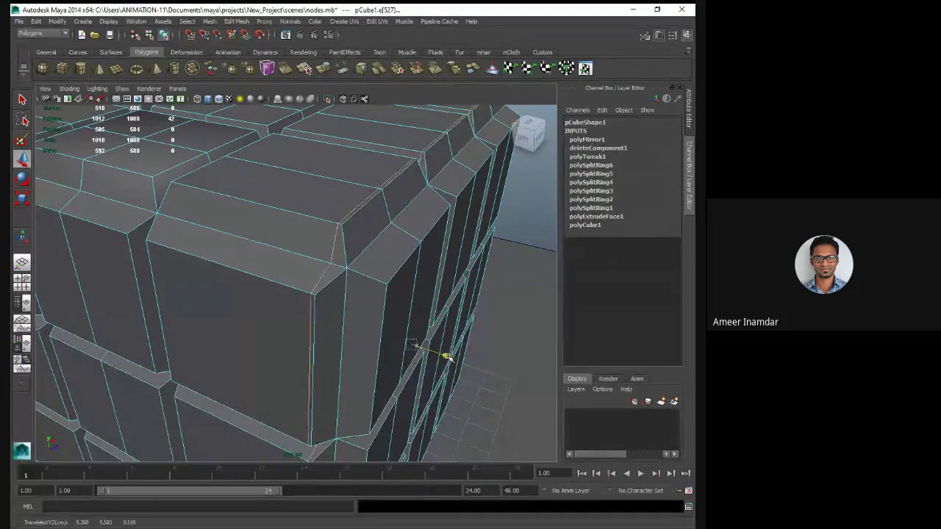
# Return to object mode and examine the cube's top and corner blocks from several angles
pyautogui.press('a')
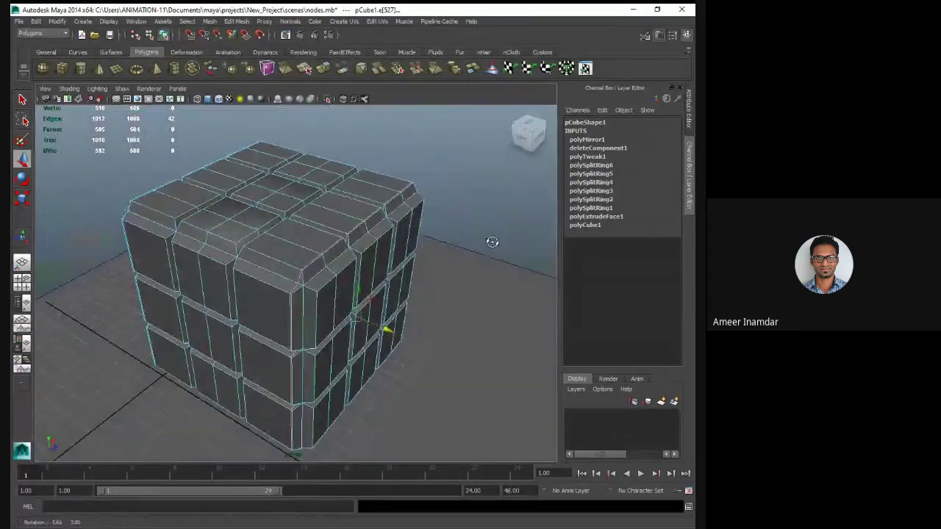
pyautogui.keyDown('alt'); pyautogui.moveTo(491, 243); pyautogui.dragTo(384, 206); pyautogui.keyUp('alt')
pyautogui.moveTo(385, 205); pyautogui.dragTo(432, 188, button='right')
pyautogui.keyDown('alt'); pyautogui.moveTo(255, 238); pyautogui.dragTo(309, 353); pyautogui.keyUp('alt')
pyautogui.keyDown('alt'); pyautogui.moveTo(309, 352); pyautogui.dragTo(322, 278, button='right'); pyautogui.keyUp('alt')
pyautogui.keyDown('alt'); pyautogui.moveTo(321, 278); pyautogui.dragTo(322, 257); pyautogui.keyUp('alt')
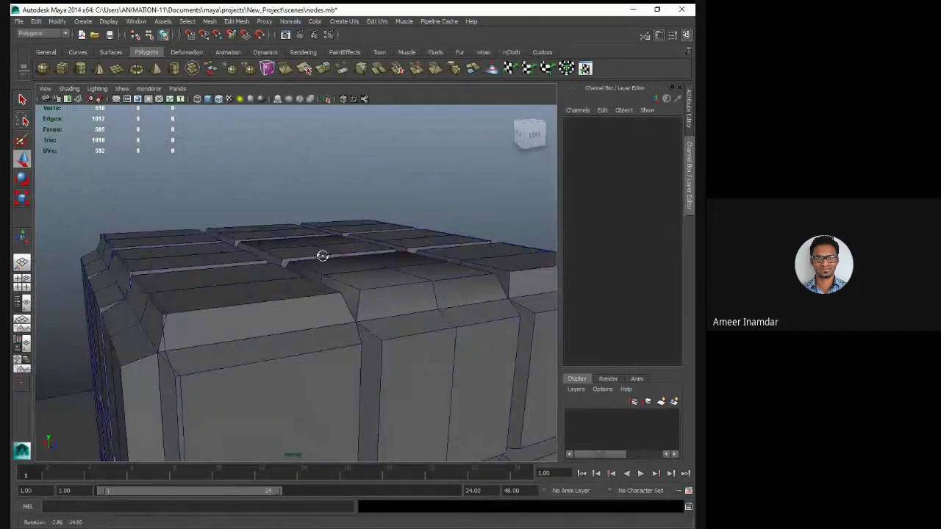
pyautogui.scroll(-10, 321, 256)
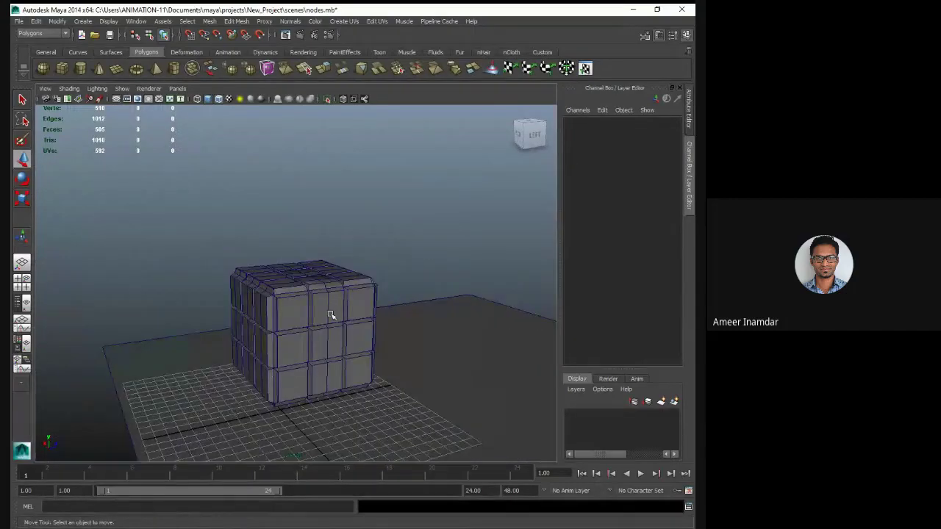
pyautogui.keyDown('alt'); pyautogui.moveTo(315, 264); pyautogui.dragTo(287, 329); pyautogui.keyUp('alt')
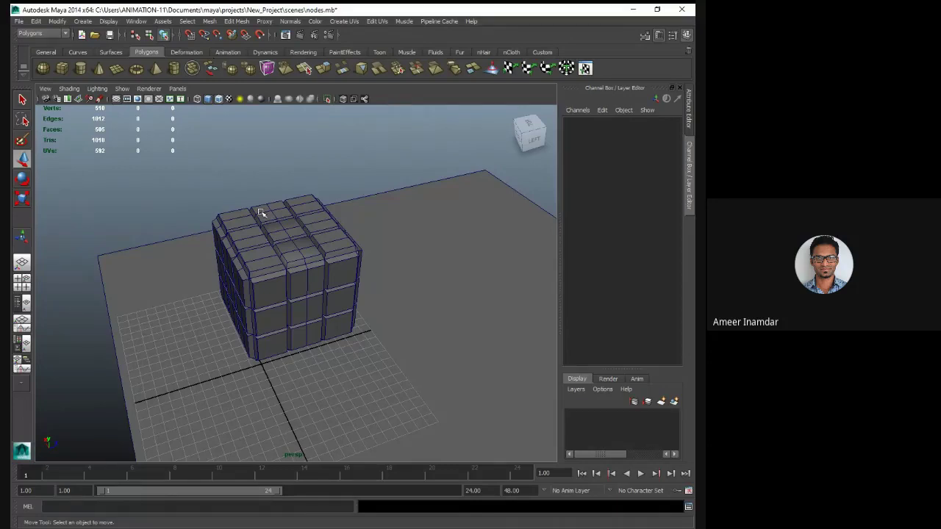
# With the cube selected, look up the Reduce command among the mesh operations
pyautogui.click(294, 249)
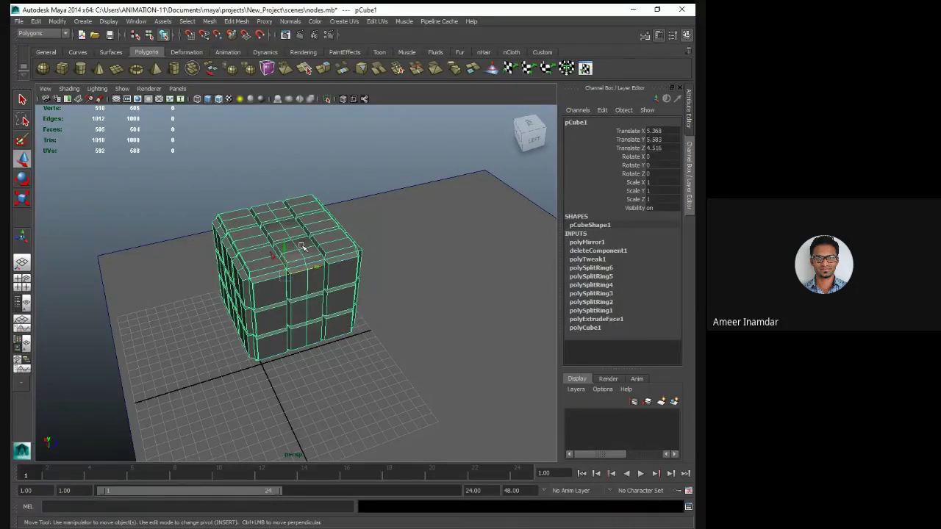
pyautogui.rightClick(301, 247)
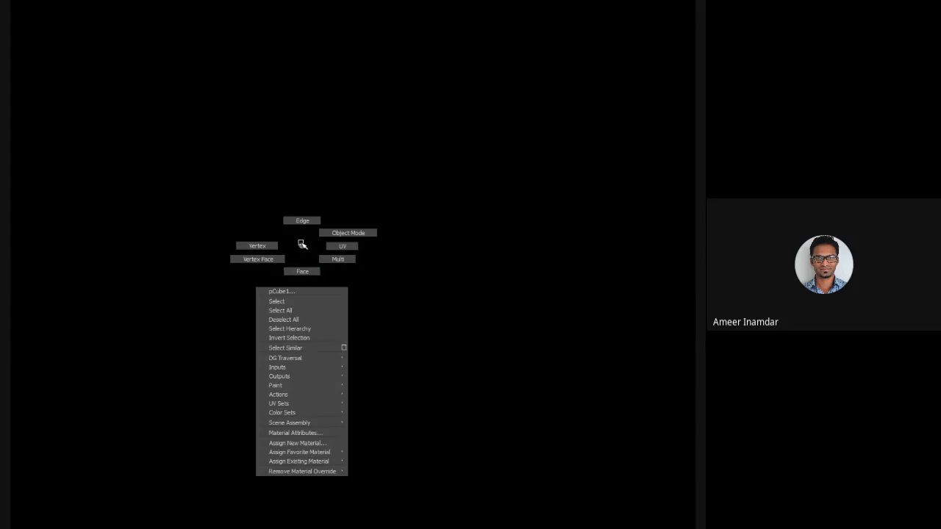
pyautogui.click(301, 245)
pyautogui.click(374, 196)
pyautogui.click(336, 256)
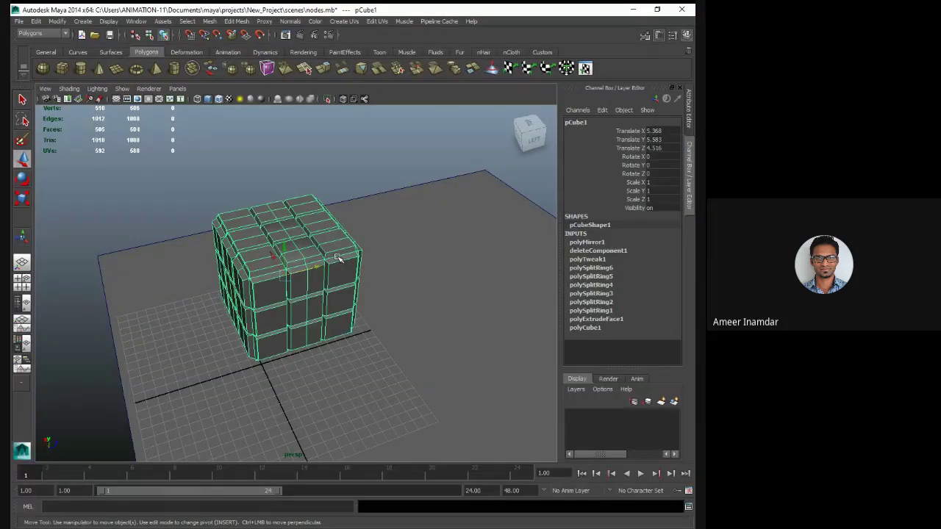
pyautogui.click(210, 21)
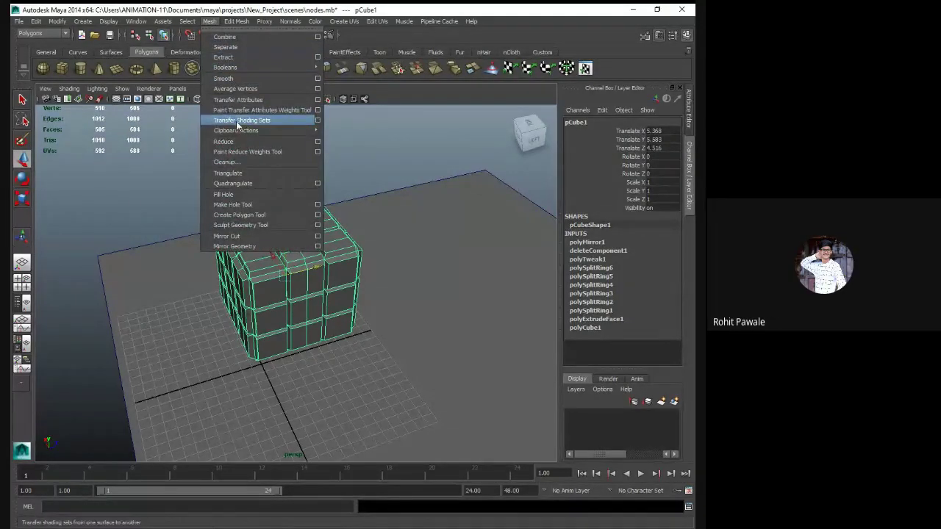
pyautogui.moveTo(237, 132)
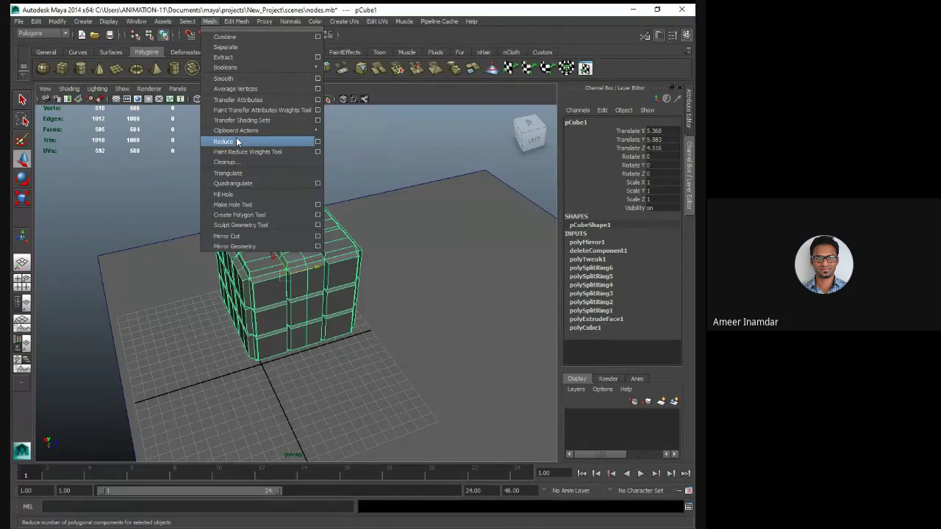
pyautogui.click(316, 141)
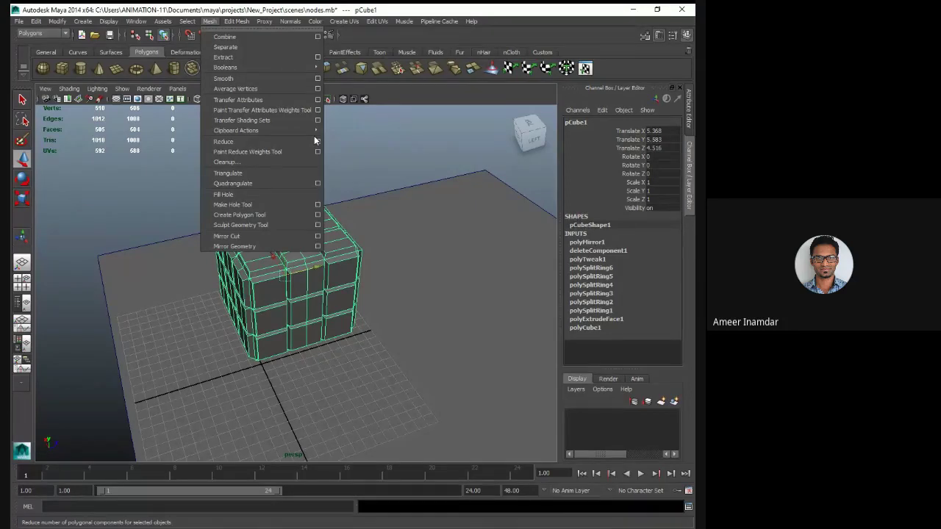
pyautogui.click(351, 132)
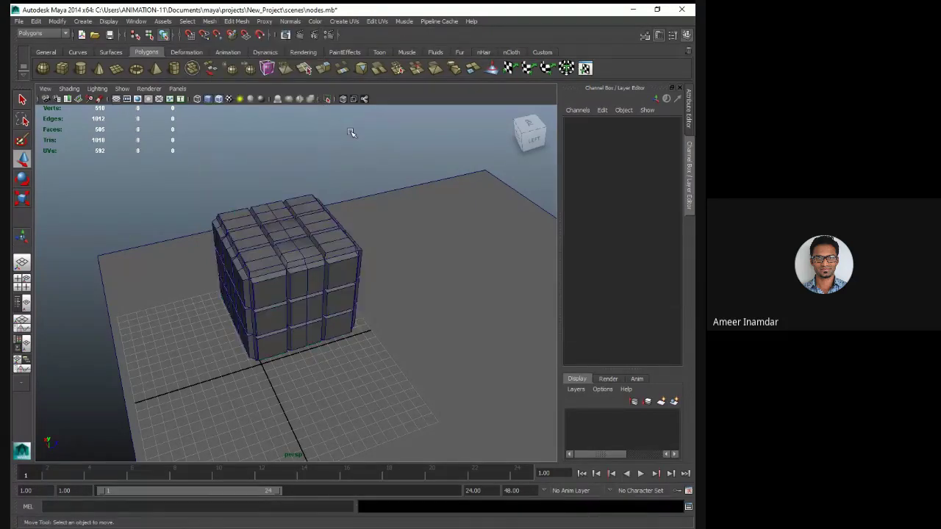
pyautogui.click(312, 266)
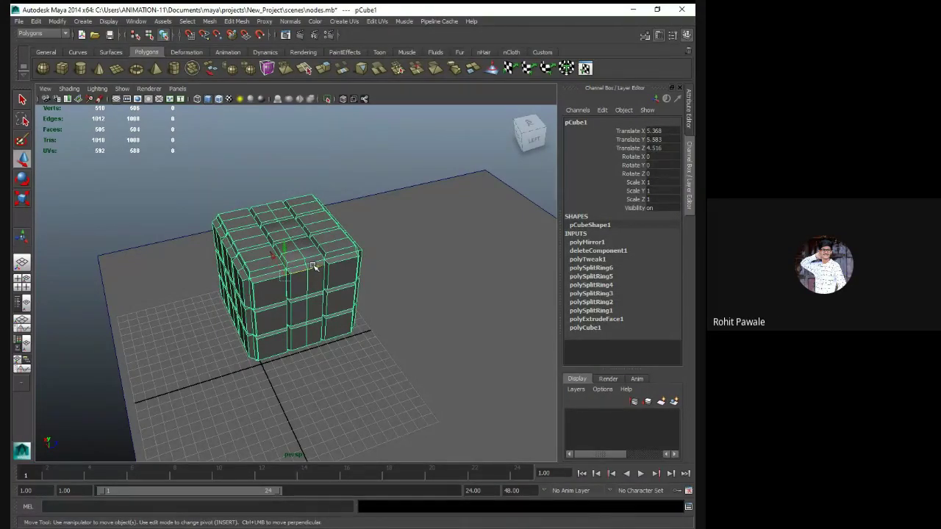
pyautogui.click(348, 183)
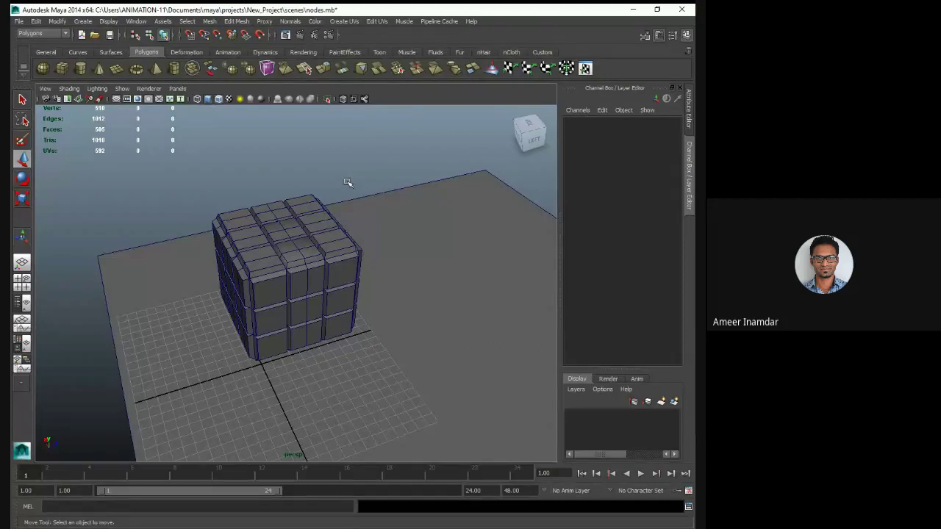
pyautogui.click(303, 238)
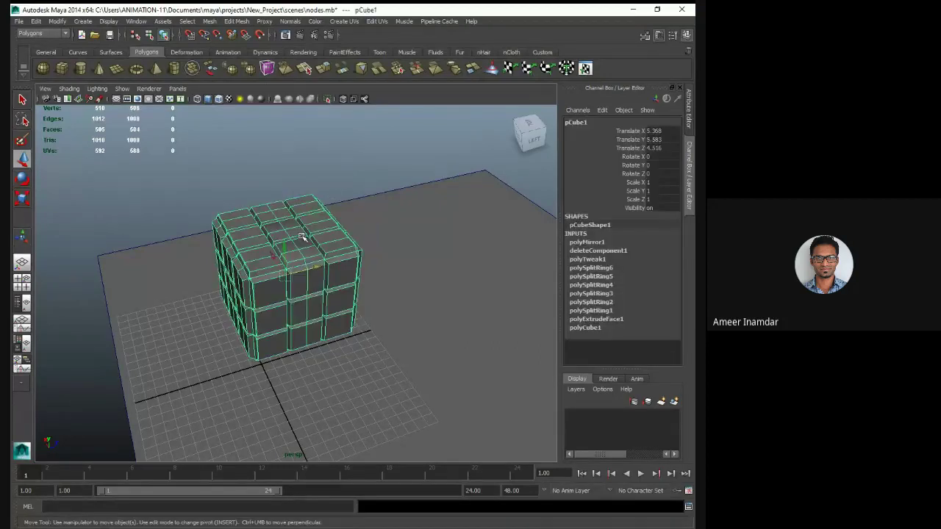
pyautogui.click(303, 174)
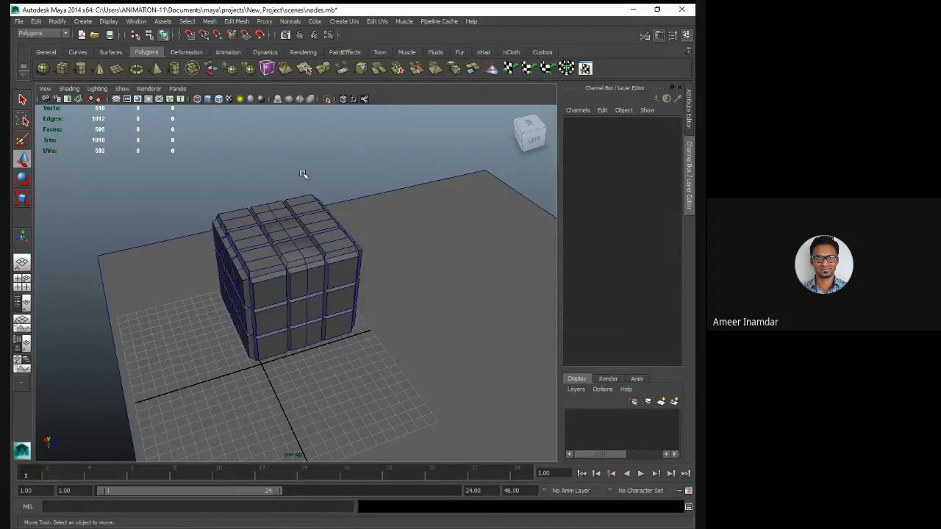
pyautogui.click(300, 224)
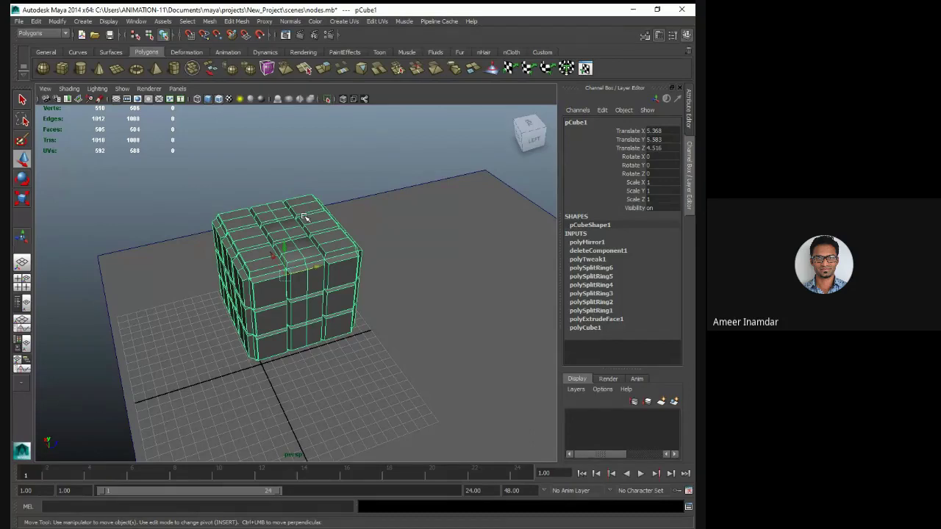
pyautogui.click(309, 188)
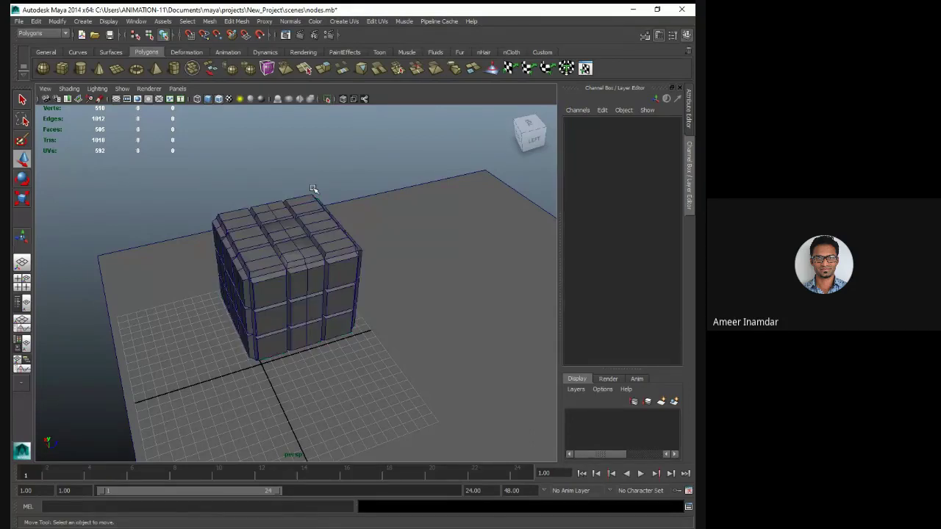
pyautogui.click(324, 210)
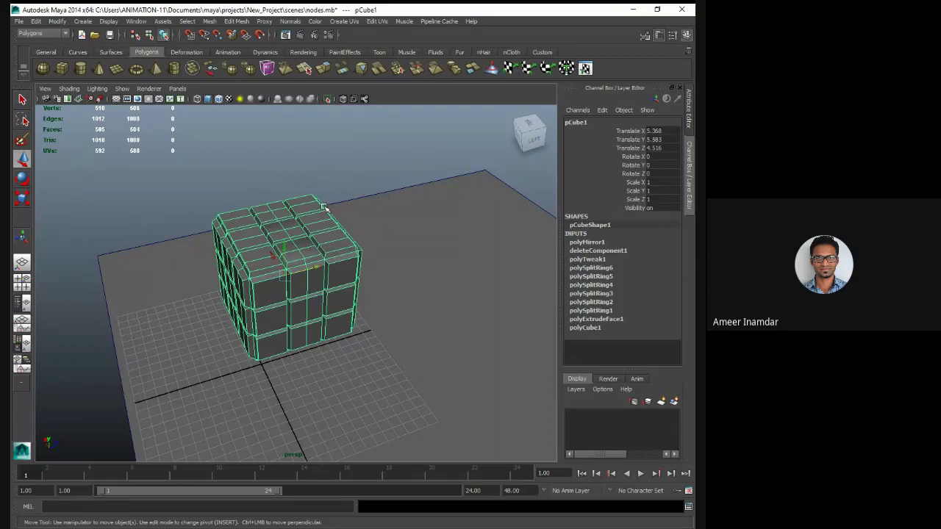
pyautogui.click(341, 147)
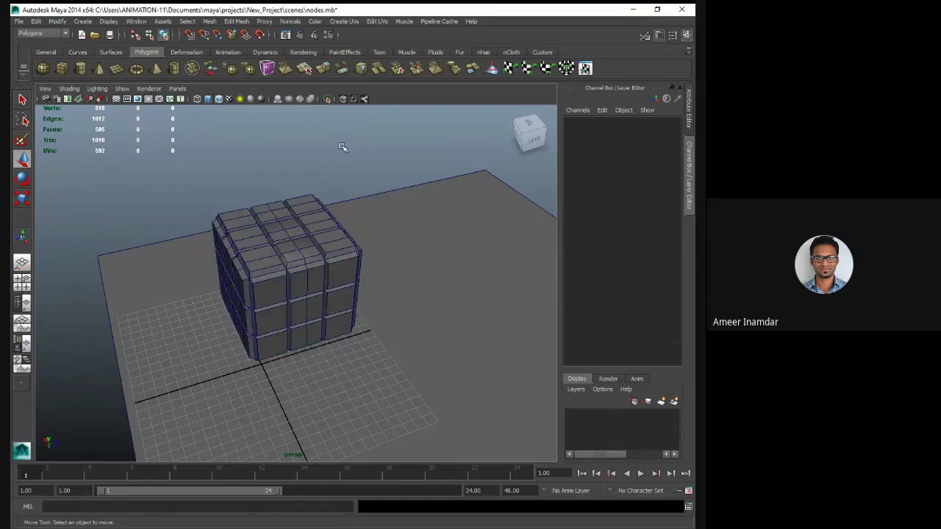
pyautogui.click(322, 257)
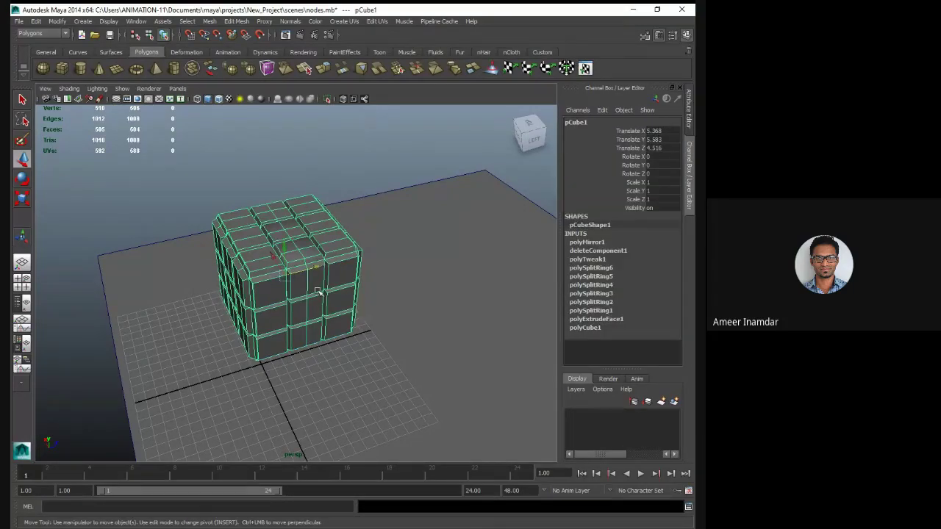
pyautogui.scroll(5, 319, 292)
pyautogui.scroll(-5, 296, 211)
pyautogui.click(309, 176)
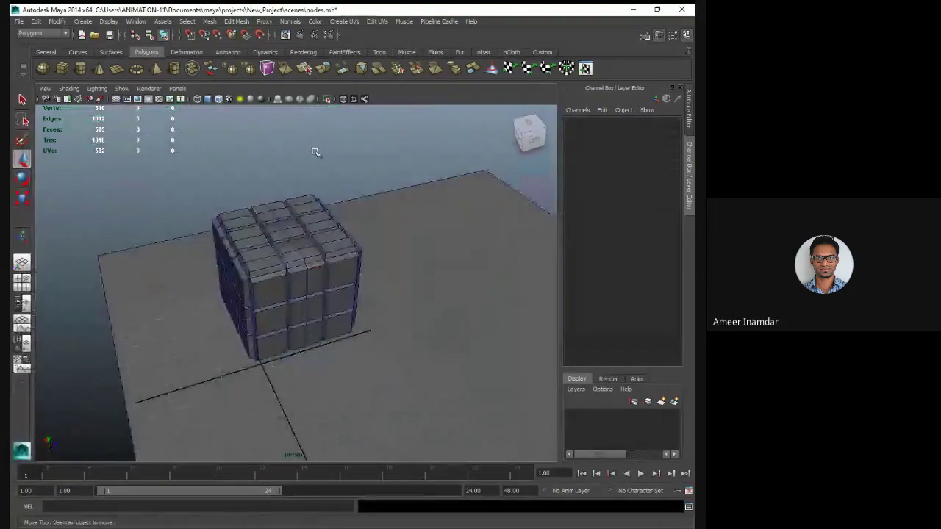
pyautogui.click(317, 250)
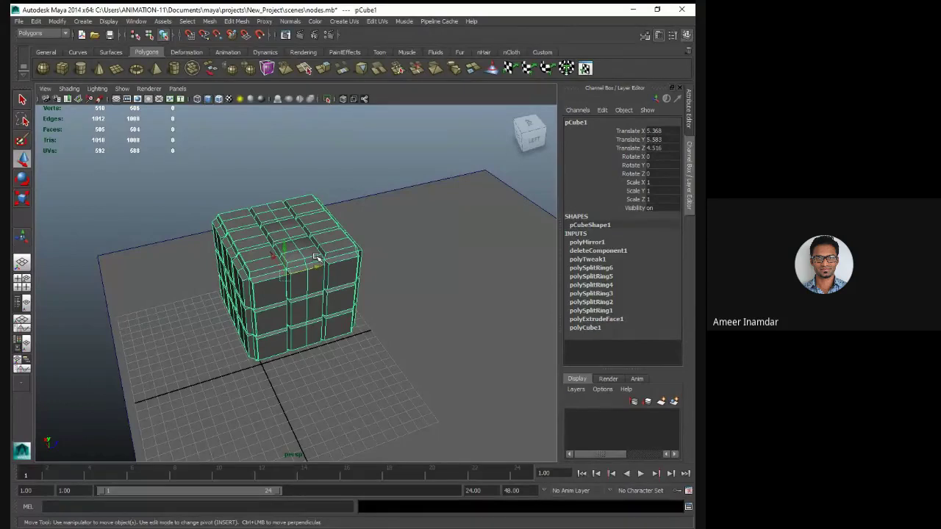
pyautogui.click(389, 156)
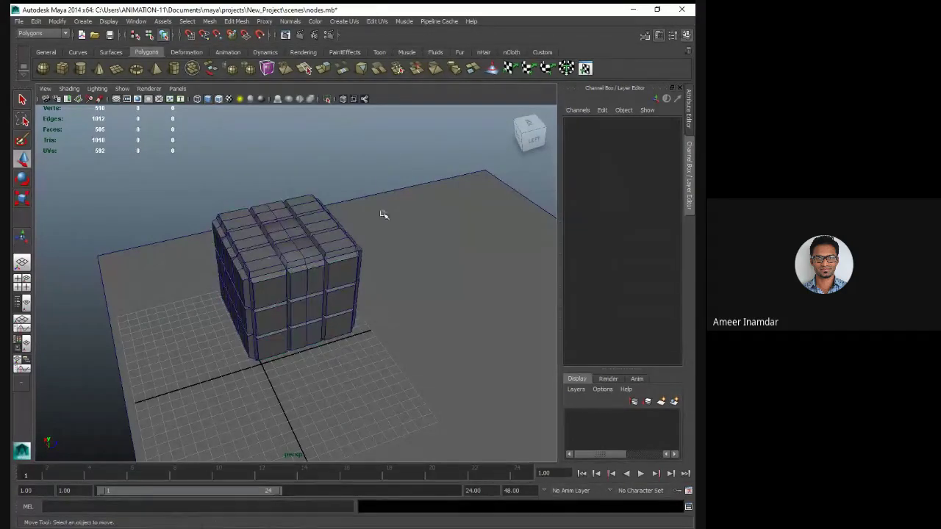
pyautogui.click(338, 259)
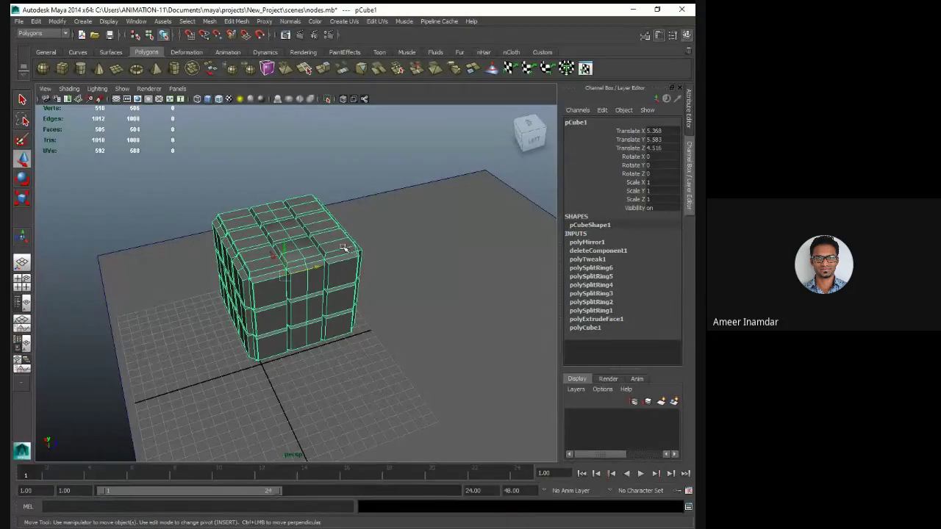
pyautogui.click(340, 179)
pyautogui.click(317, 213)
pyautogui.click(336, 180)
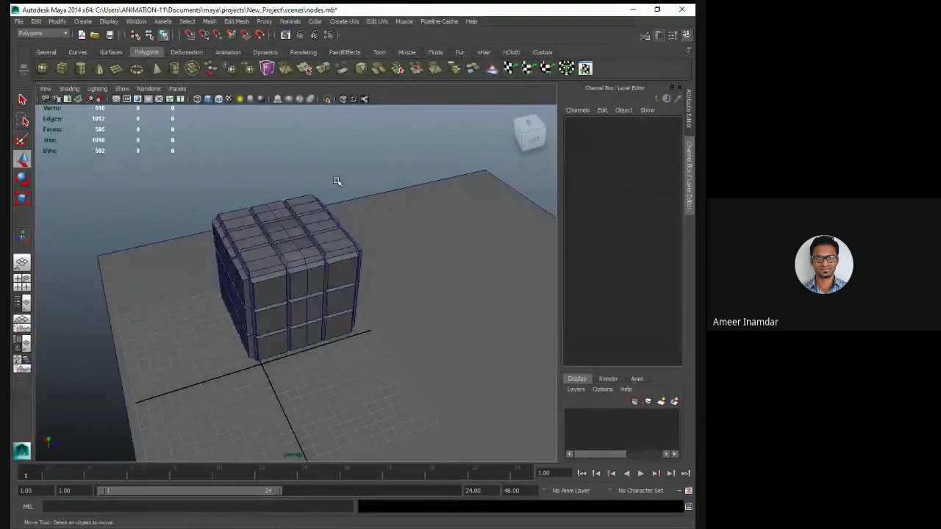
pyautogui.click(347, 281)
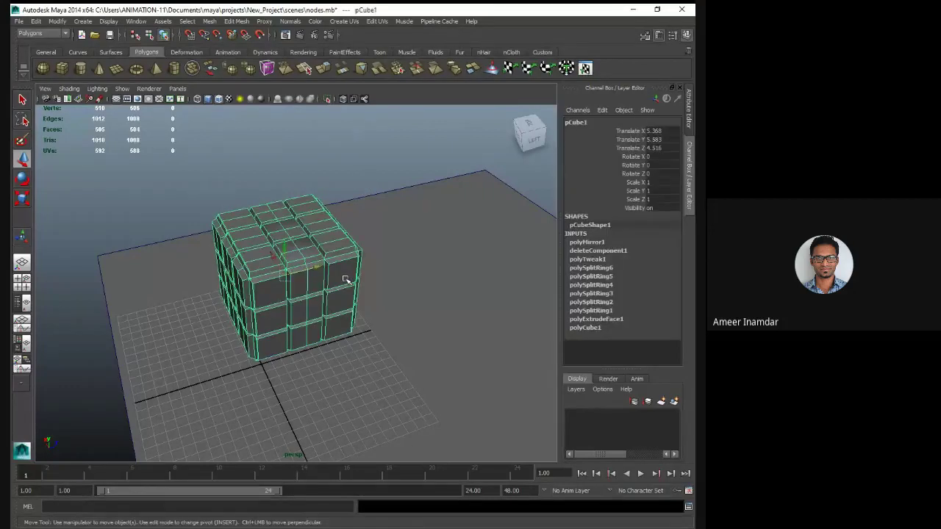
pyautogui.click(367, 191)
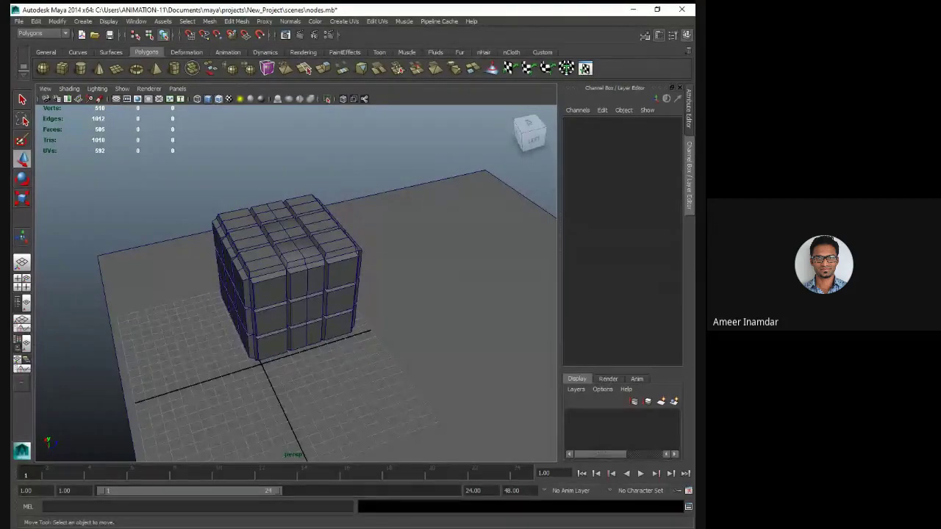